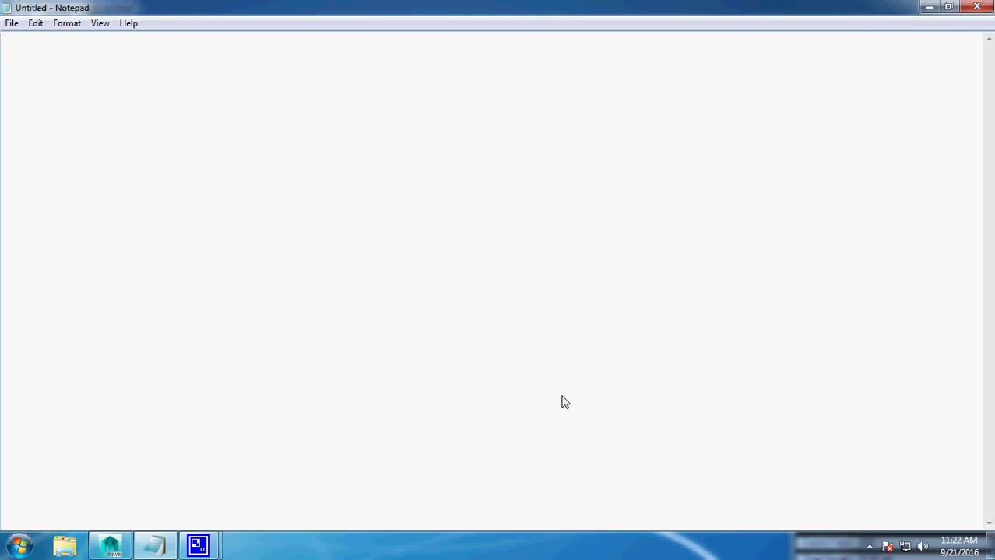
- Bring the untitled Maya 2016 scene to the front and show its editor window list
{"action": "left_click", "coordinate": [110, 545]}
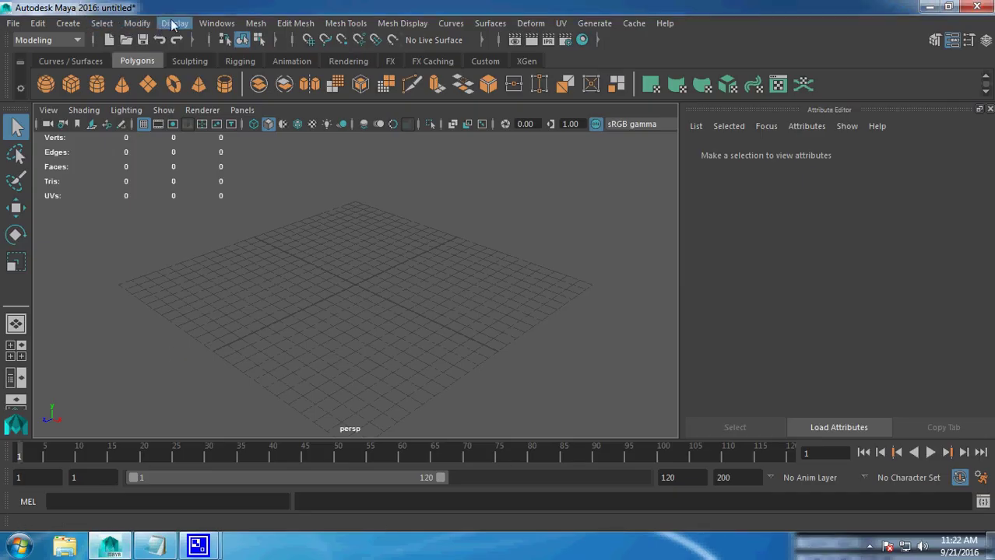
{"action": "left_click", "coordinate": [213, 24]}
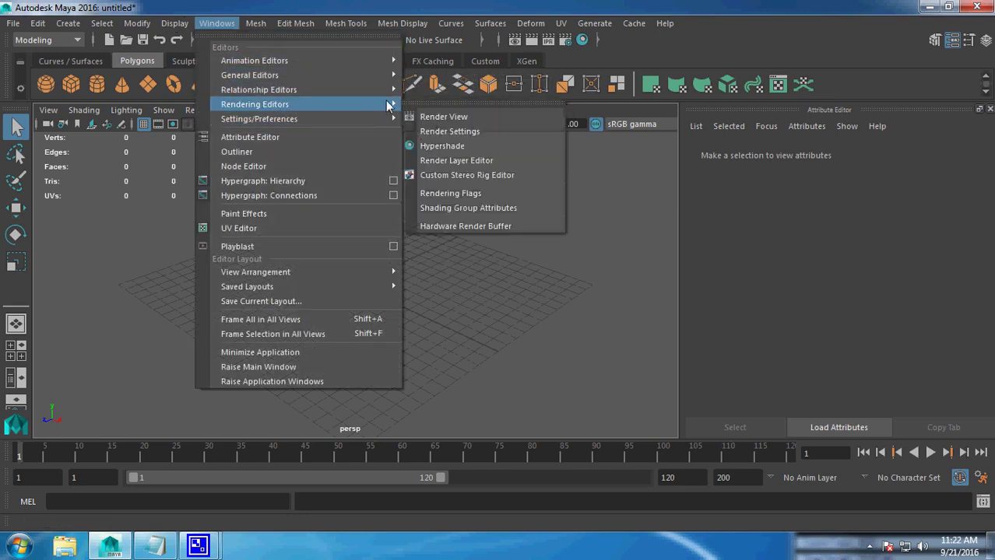
{"action": "mouse_move", "coordinate": [254, 104]}
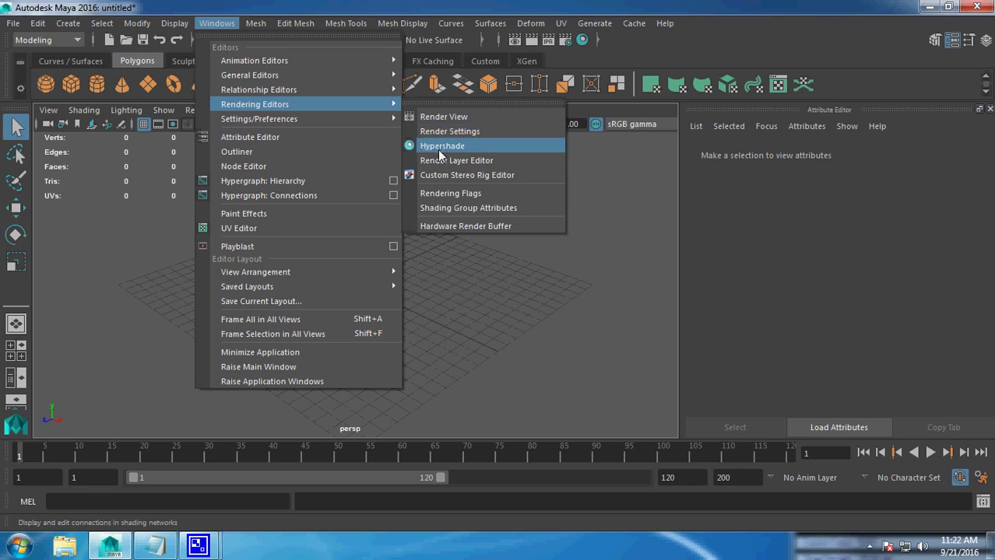
- Open the Hypershade editor, shrink it toward the top-left to reveal the viewport, then return to Notepad
{"action": "left_click", "coordinate": [585, 47]}
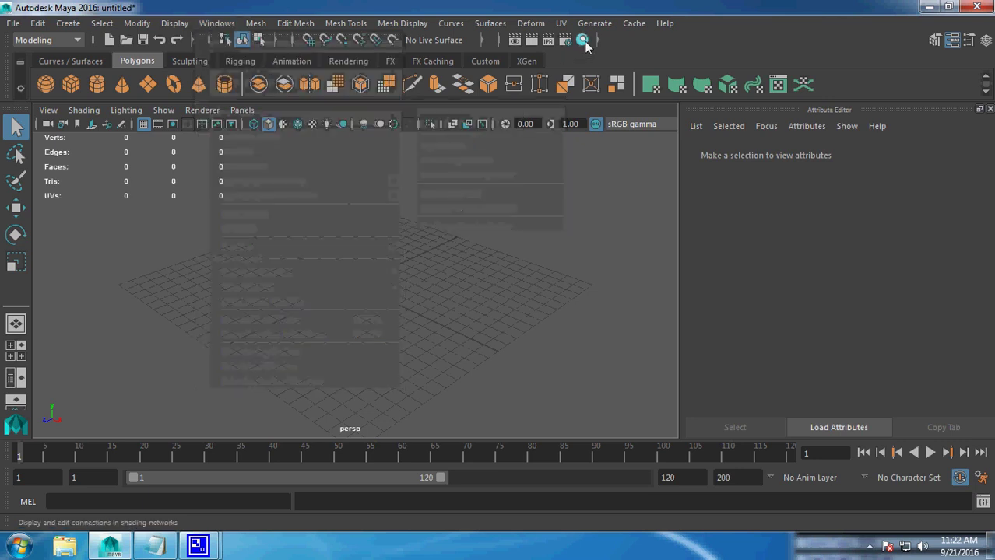
{"action": "left_click", "coordinate": [585, 44]}
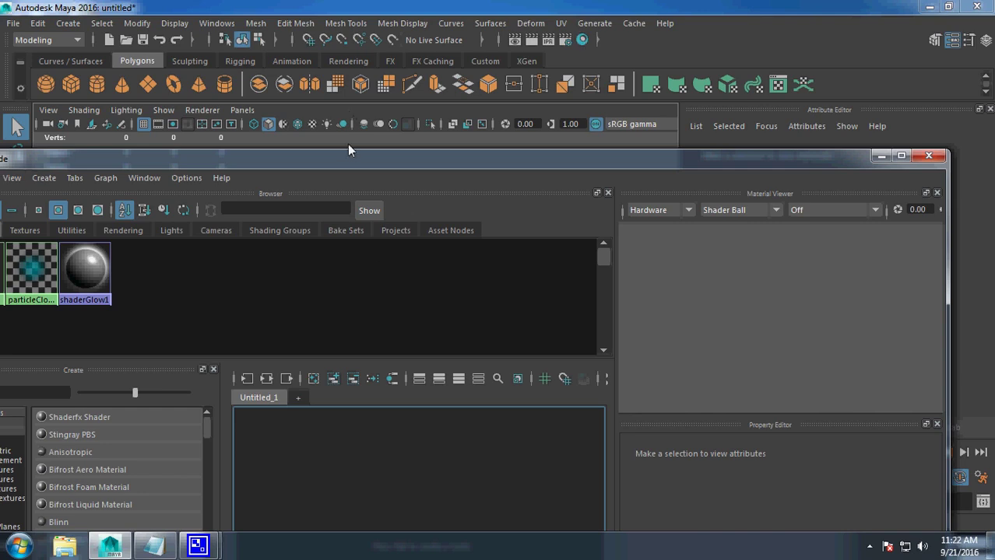
{"action": "left_click_drag", "start_coordinate": [345, 162], "coordinate": [453, 68]}
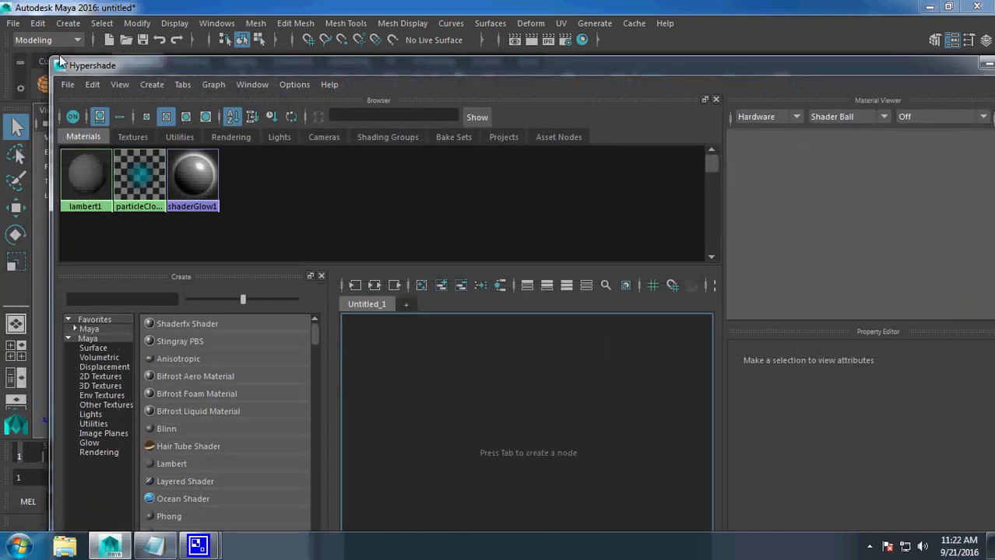
{"action": "left_click_drag", "start_coordinate": [62, 62], "coordinate": [309, 121]}
{"action": "left_click_drag", "start_coordinate": [368, 134], "coordinate": [247, 47]}
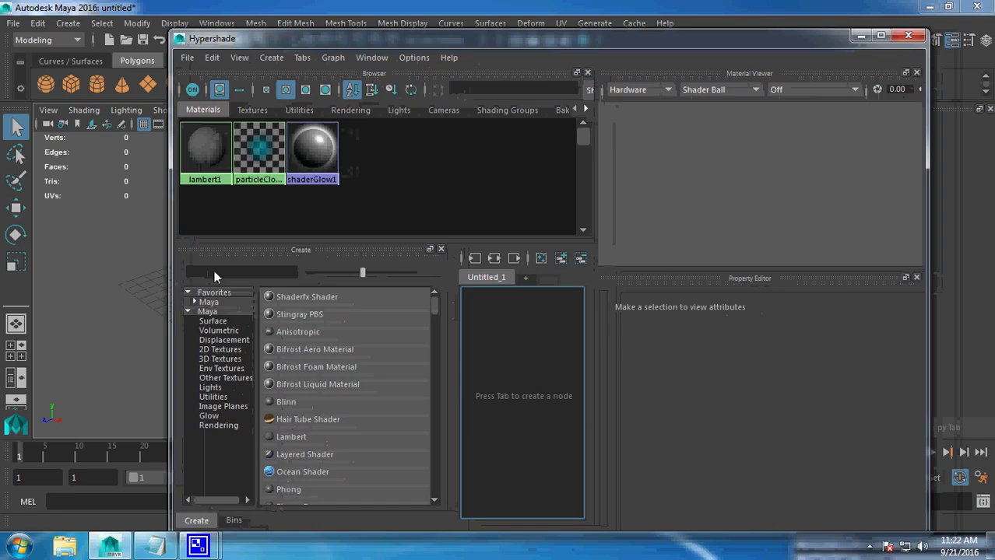
{"action": "key", "text": "alt+Tab"}
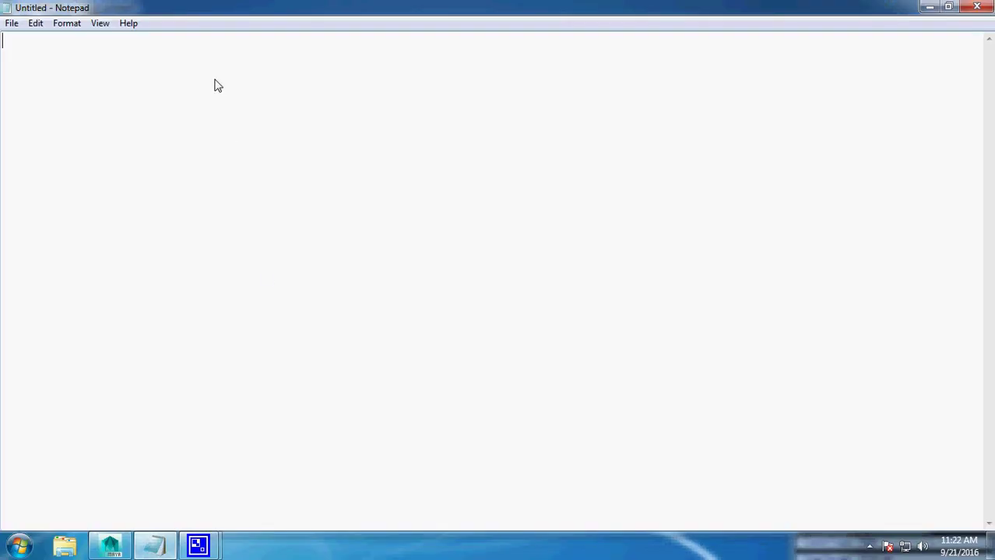
- Write the two lines 'Material -- parent' and 'Maps---child' in Notepad
{"action": "type", "text": "Material"}
{"action": "key", "text": "Return"}
{"action": "key", "text": "Return"}
{"action": "type", "text": "Maps"}
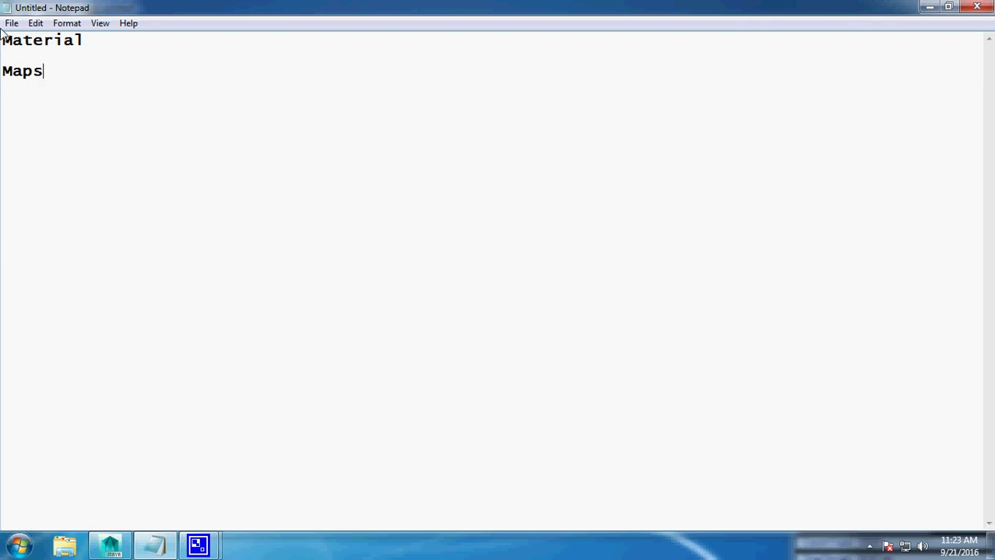
{"action": "left_click", "coordinate": [114, 45]}
{"action": "type", "text": "-- pare"}
{"action": "type", "text": "nt"}
{"action": "left_click", "coordinate": [144, 92]}
{"action": "type", "text": "---child"}
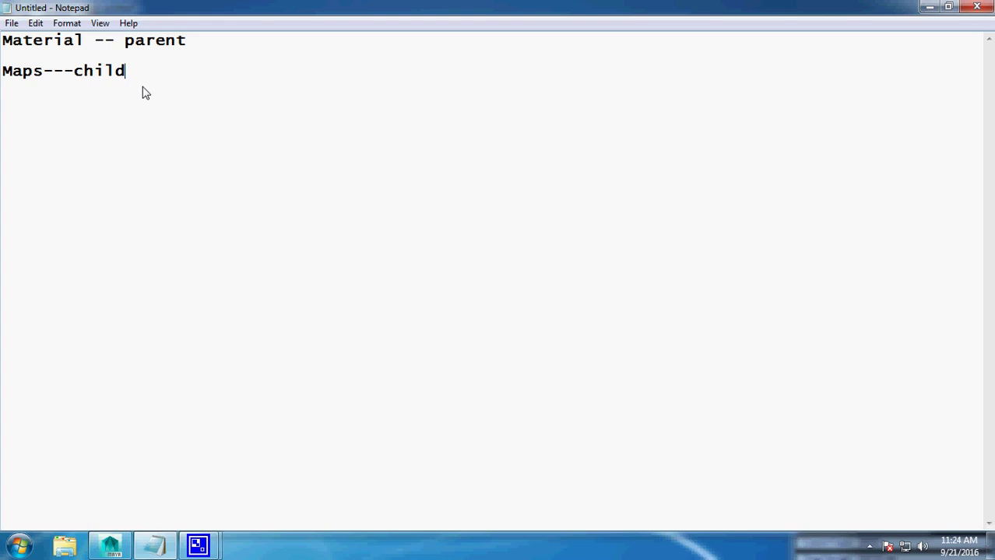
- Add the indented heading 'types of maps and attribute of Material' and begin '1.Diffuse ---- M'
{"action": "key", "text": "Return"}
{"action": "key", "text": "Return"}
{"action": "key", "text": "Tab"}
{"action": "type", "text": "tyPE"}
{"action": "key", "text": "BackSpace"}
{"action": "key", "text": "BackSpace"}
{"action": "key", "text": "BackSpace"}
{"action": "type", "text": "pes "}
{"action": "type", "text": "of m"}
{"action": "type", "text": "ps"}
{"action": "key", "text": "BackSpace"}
{"action": "key", "text": "BackSpace"}
{"action": "key", "text": "BackSpace"}
{"action": "type", "text": "aps and attribute "}
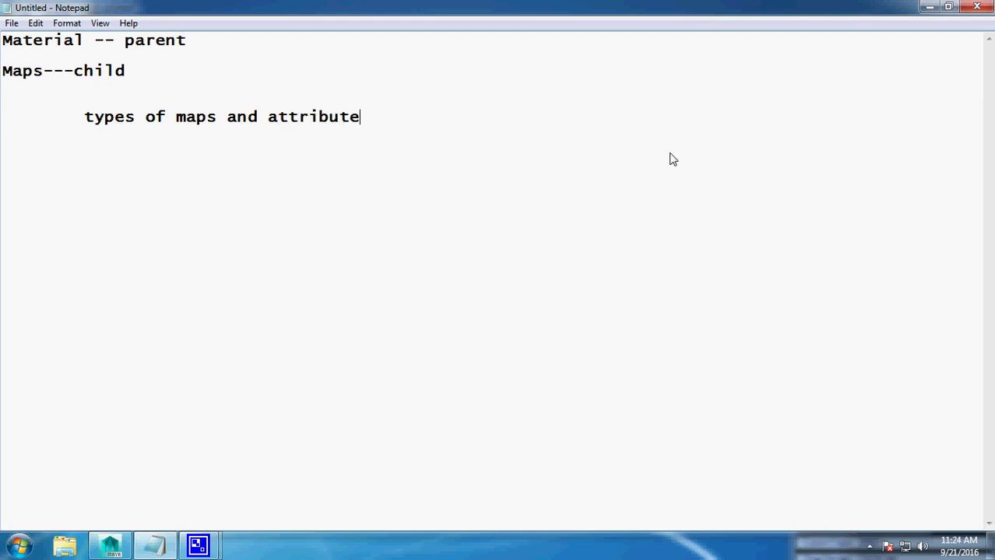
{"action": "type", "text": "of Material"}
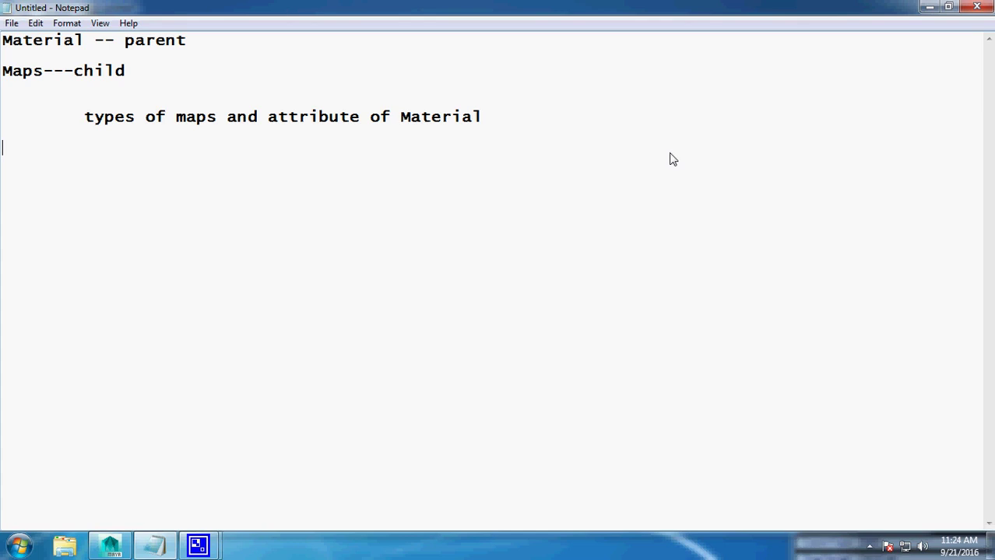
{"action": "type", "text": "1.Diffuse"}
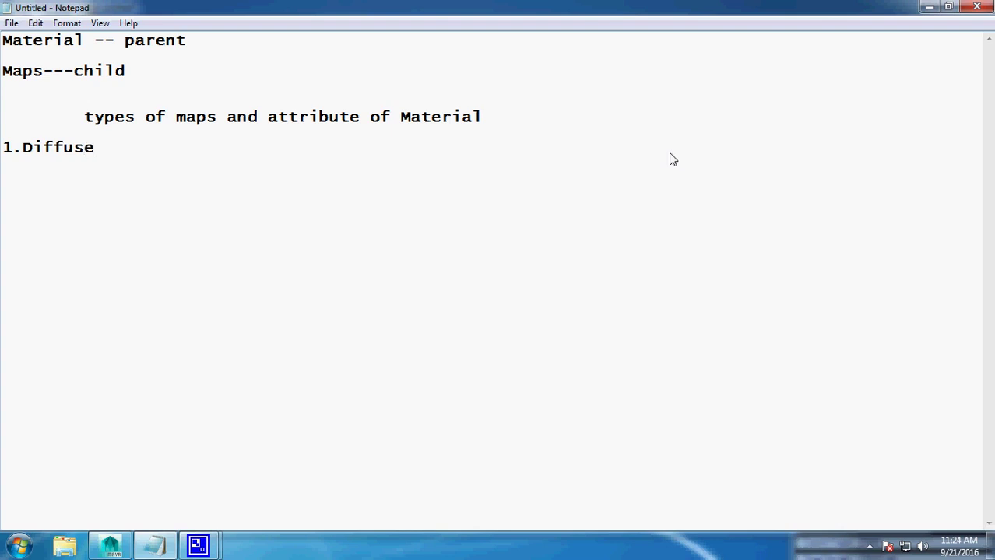
{"action": "type", "text": " ----"}
{"action": "type", "text": " MI"}
{"action": "key", "text": "BackSpace"}
- Finish Diffuse as 'MAIN COLOR OF MATERIAL' and add a 'mIDTONE, sHADOW' note above the heading
{"action": "type", "text": "AIN"}
{"action": "type", "text": " COLOR OF MATERIAL"}
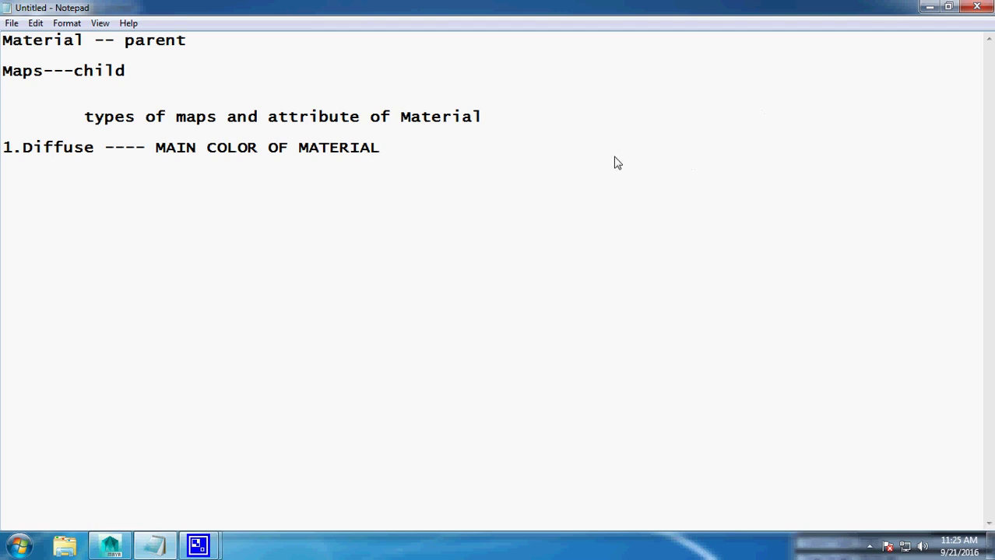
{"action": "left_click", "coordinate": [204, 104]}
{"action": "key", "text": "Return"}
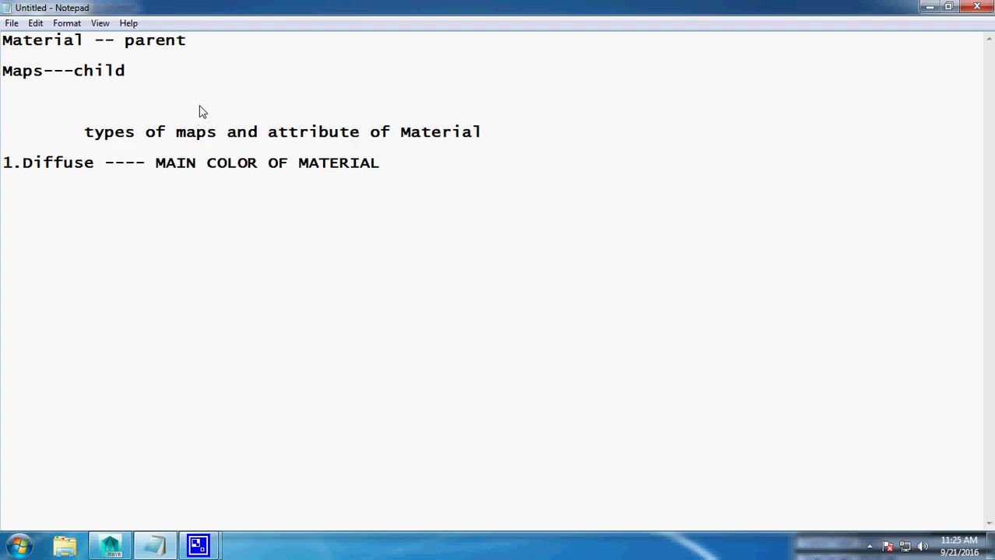
{"action": "key", "text": "Return"}
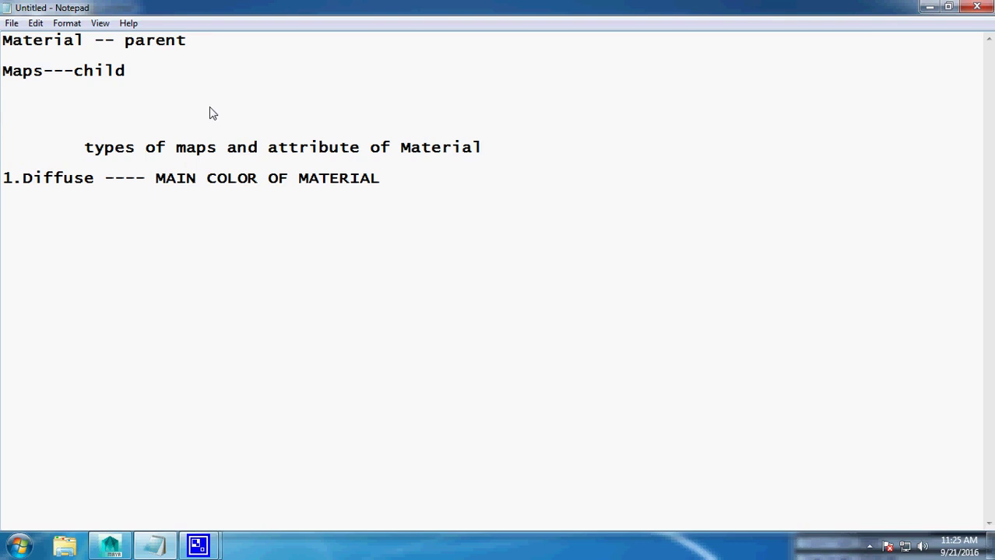
{"action": "type", "text": "mIDTONE"}
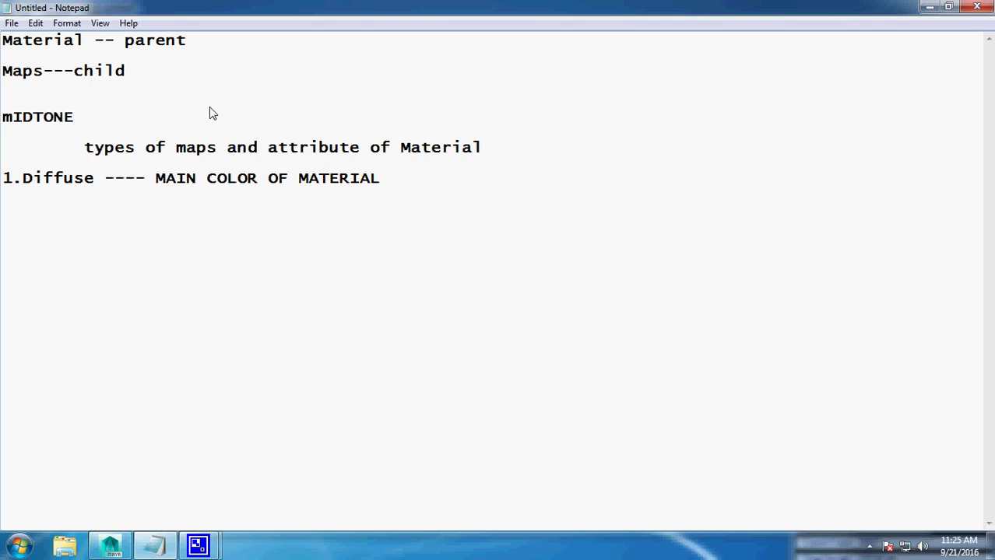
{"action": "type", "text": ", sHADOW"}
- Start an 'oCCLUSION------' entry on a new line below Diffuse
{"action": "left_click", "coordinate": [436, 165]}
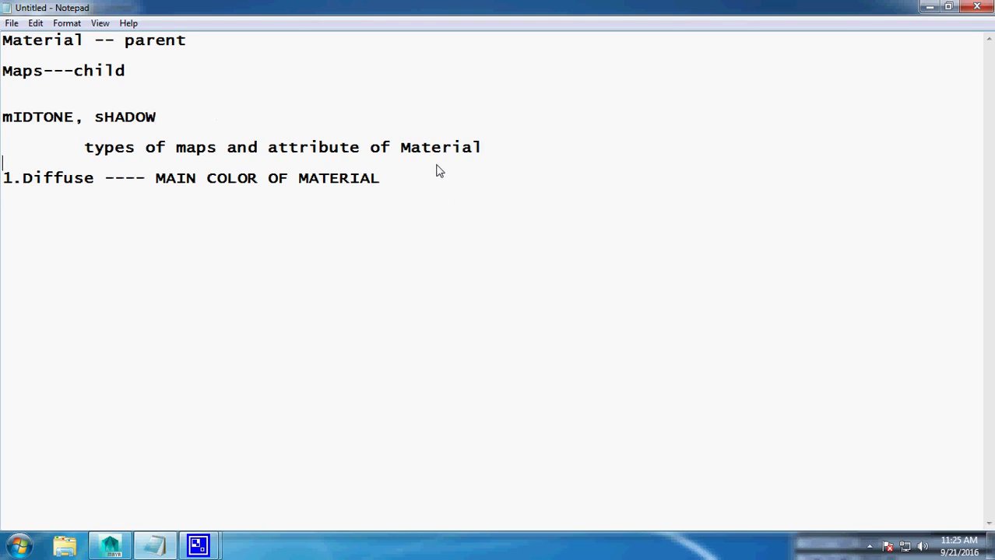
{"action": "left_click", "coordinate": [427, 187]}
{"action": "key", "text": "Return"}
{"action": "type", "text": "oCCLUSION------"}
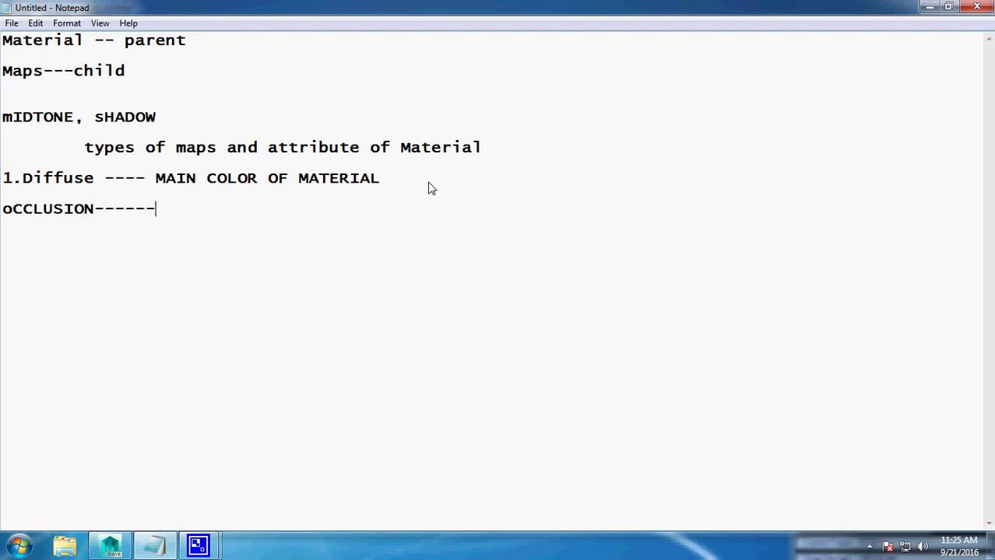
- Define occlusion as the shaded area of diffuse lacking light, and add highlight to the midtone note
{"action": "key", "text": "BackSpace"}
{"action": "type", "text": "sHADED AREA OF DIFFUSE"}
{"action": "type", "text": "DUE TO REASON OF A"}
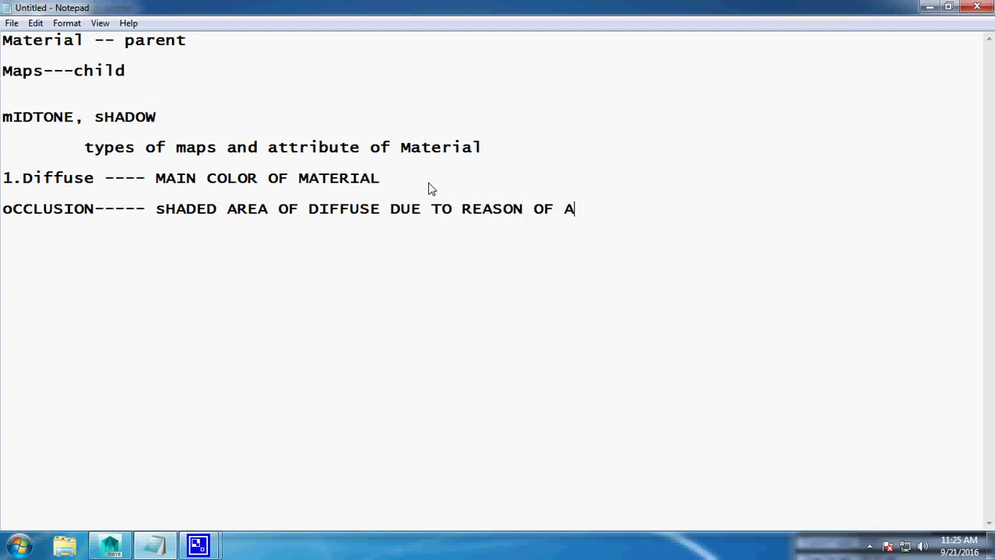
{"action": "key", "text": "BackSpace"}
{"action": "key", "text": "BackSpace"}
{"action": "key", "text": "BackSpace"}
{"action": "key", "text": "BackSpace"}
{"action": "key", "text": "BackSpace"}
{"action": "key", "text": "BackSpace"}
{"action": "key", "text": "BackSpace"}
{"action": "key", "text": "BackSpace"}
{"action": "key", "text": "BackSpace"}
{"action": "key", "text": "BackSpace"}
{"action": "key", "text": "BackSpace"}
{"action": "type", "text": "ABSENCE OF LIGHT"}
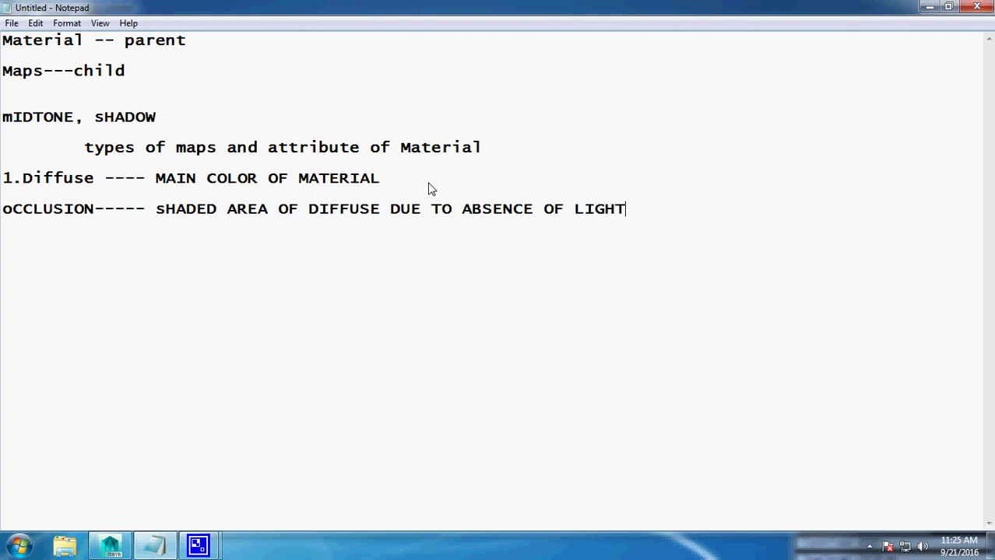
{"action": "left_click", "coordinate": [160, 118]}
{"action": "type", "text": ", s"}
{"action": "type", "text": "HADOW, hIGHTLIGHT"}
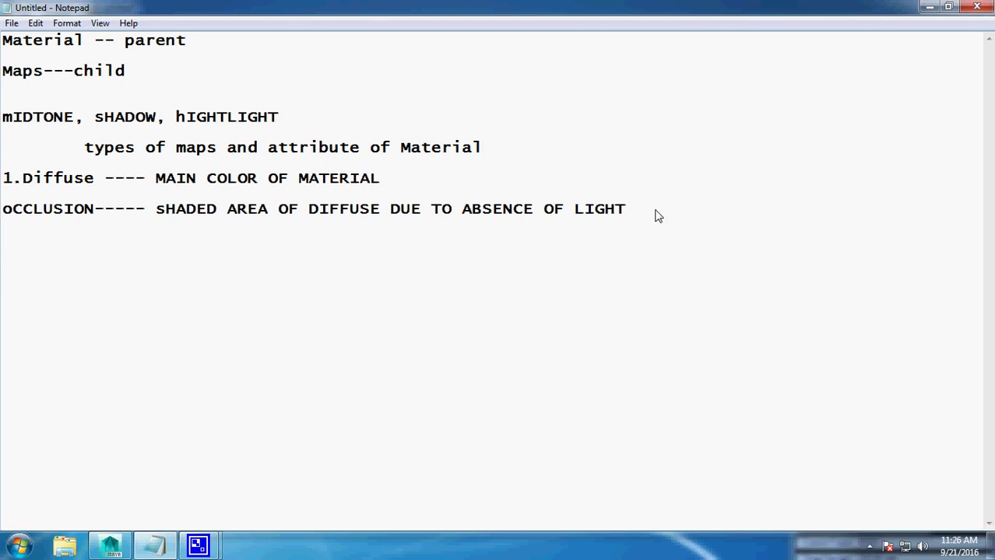
- Number the occlusion entry '2.' as 'aMBIENT' occlusion and begin item '3.'
{"action": "left_click", "coordinate": [3, 211]}
{"action": "type", "text": "2."}
{"action": "left_click", "coordinate": [11, 246]}
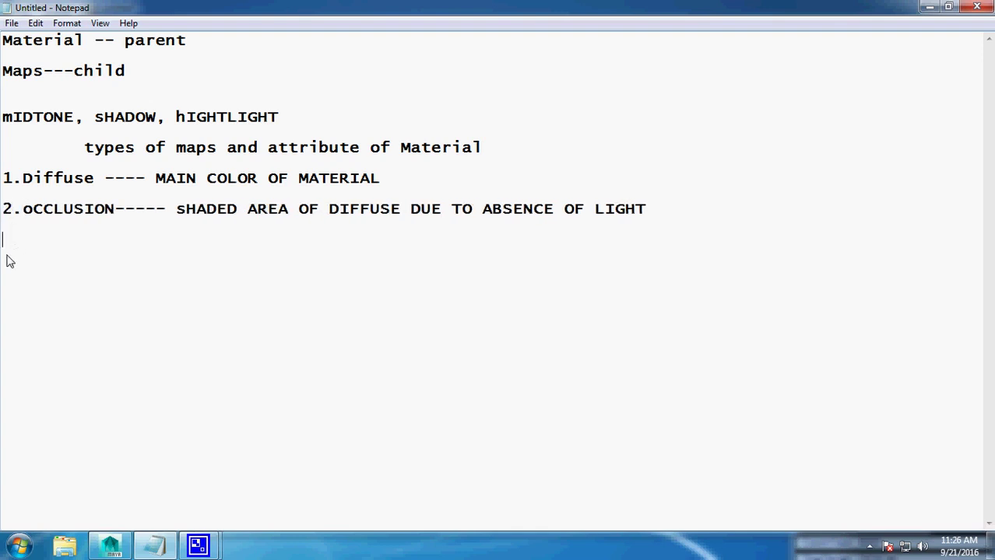
{"action": "type", "text": "3."}
{"action": "left_click", "coordinate": [22, 214]}
{"action": "type", "text": "aMBIENT"}
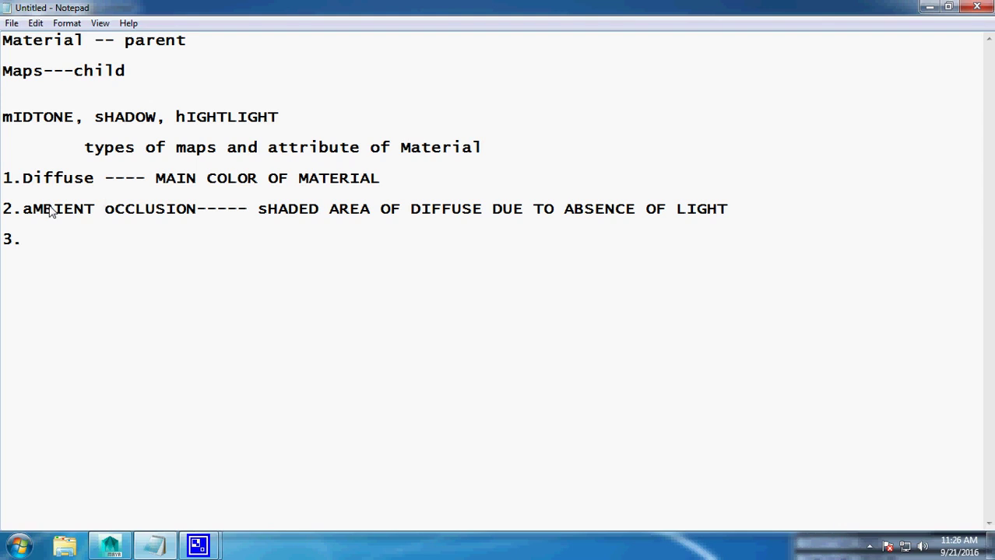
- Write item 3 as 'specular------Highlighted area or oily area of material'
{"action": "left_click", "coordinate": [27, 253]}
{"action": "type", "text": "s"}
{"action": "type", "text": "pecular------Highlighted area or "}
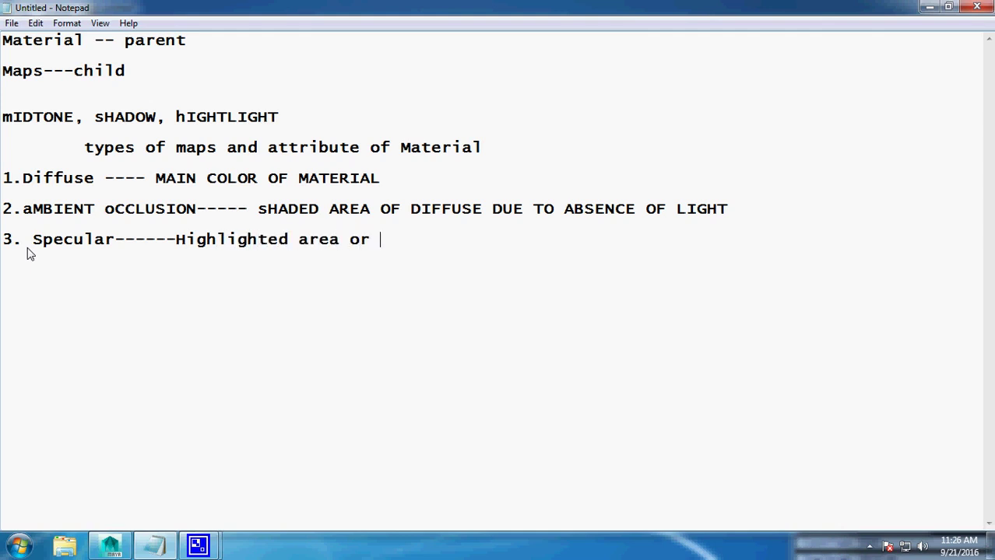
{"action": "type", "text": "p"}
{"action": "key", "text": "BackSpace"}
{"action": "type", "text": "oily "}
{"action": "type", "text": "ae"}
{"action": "key", "text": "BackSpace"}
{"action": "type", "text": "rea "}
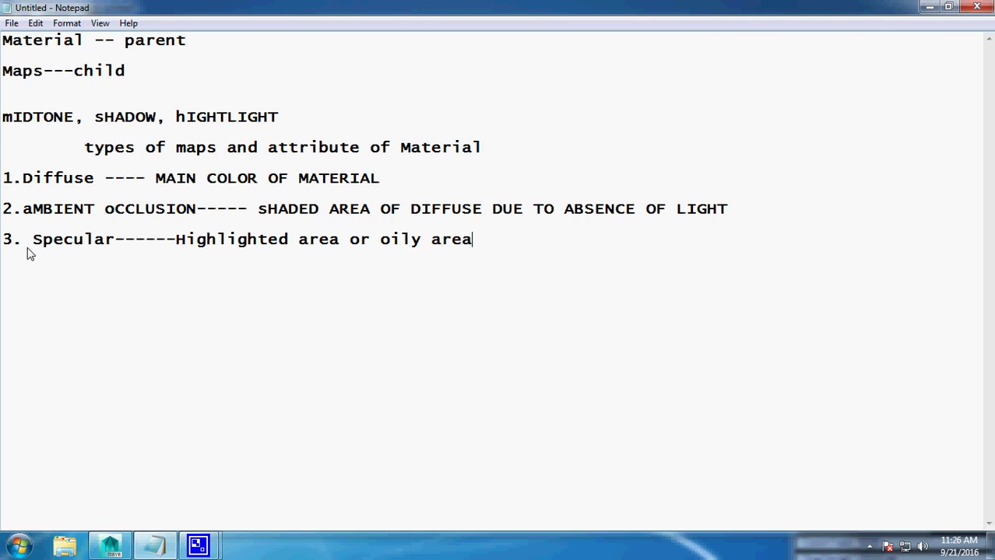
{"action": "type", "text": "of material"}
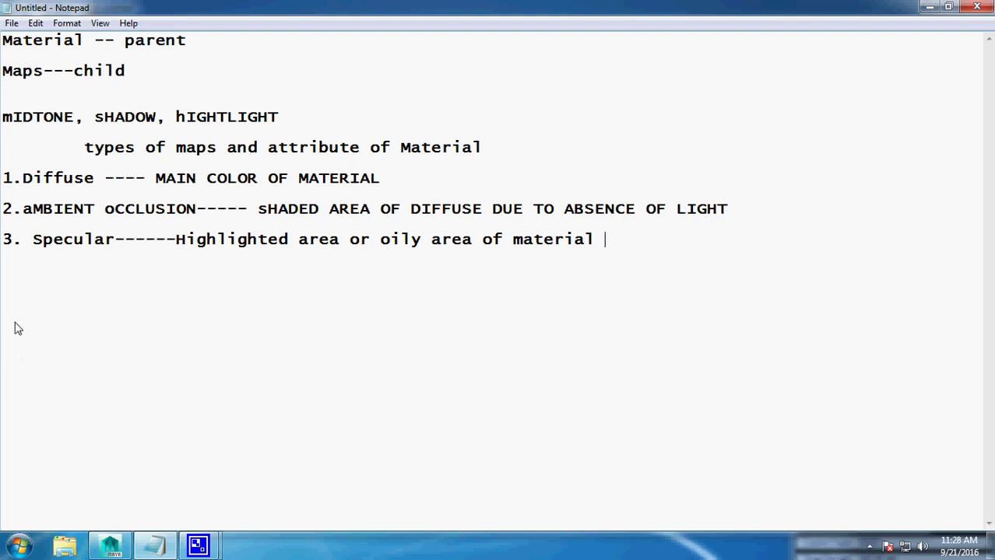
{"action": "mouse_move", "coordinate": [109, 546]}
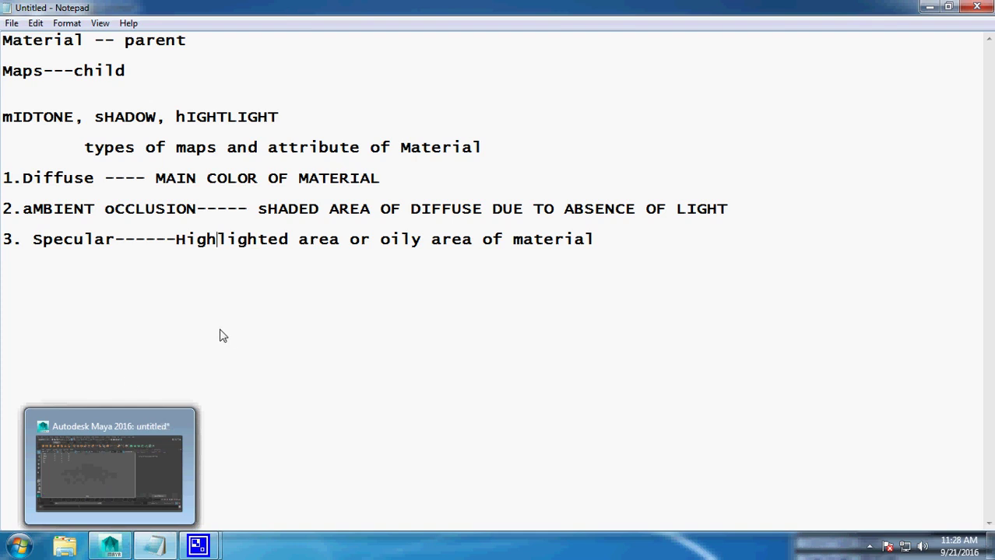
- Add a 'Shadow vs Ambient' comparison line below the Specular entry
{"action": "left_click", "coordinate": [24, 210]}
{"action": "left_click", "coordinate": [641, 254]}
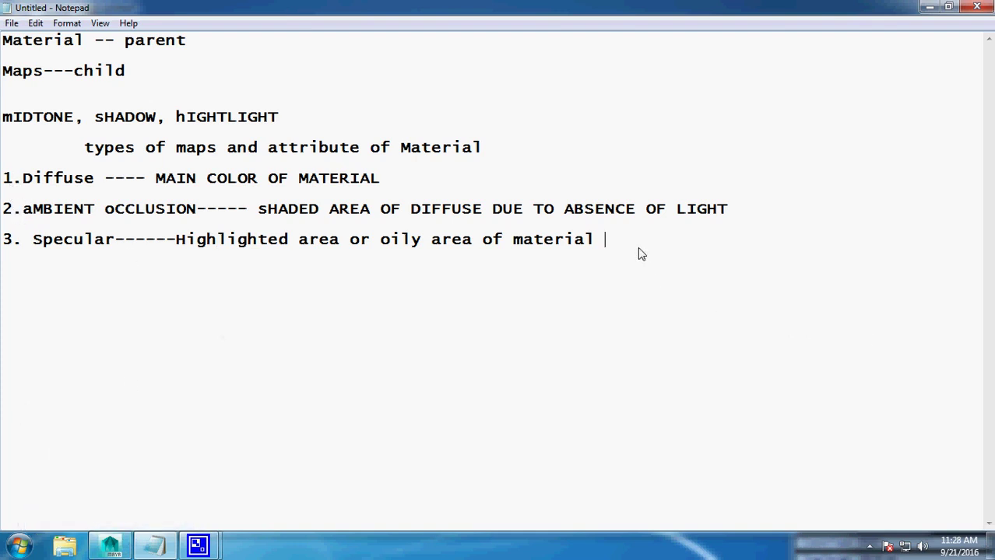
{"action": "type", "text": "Shsodw"}
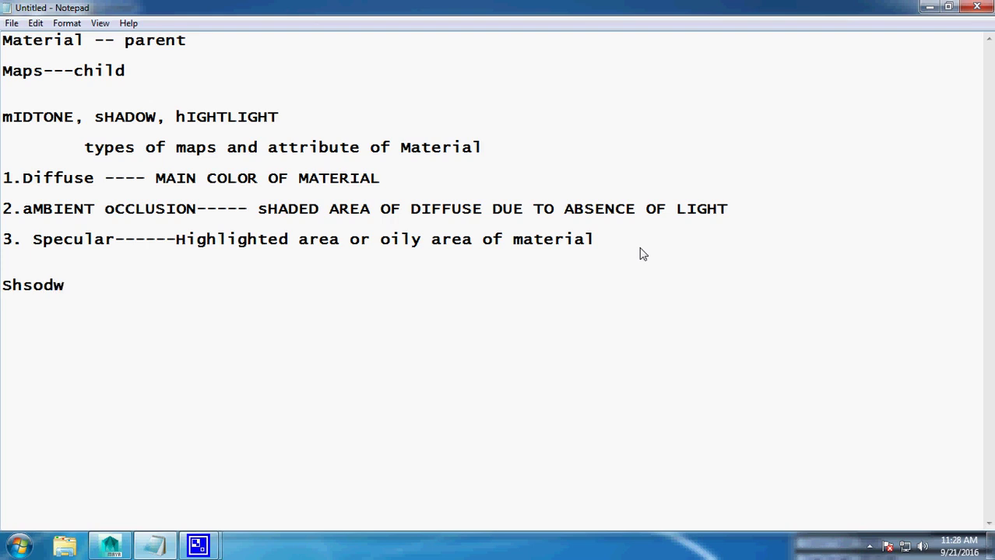
{"action": "key", "text": "BackSpace"}
{"action": "key", "text": "BackSpace"}
{"action": "key", "text": "BackSpace"}
{"action": "key", "text": "BackSpace"}
{"action": "type", "text": "adow "}
{"action": "type", "text": "vs Ambient"}
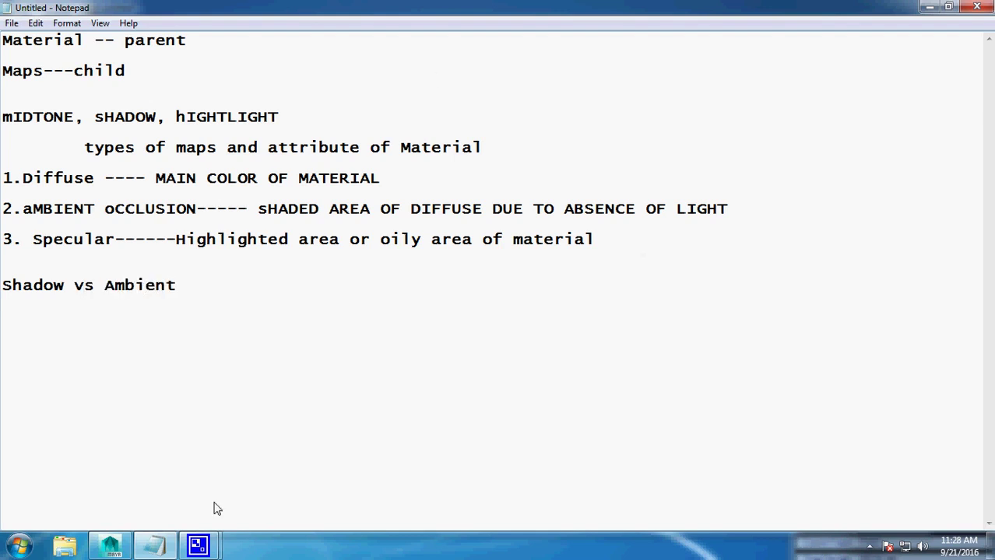
{"action": "left_click", "coordinate": [19, 546]}
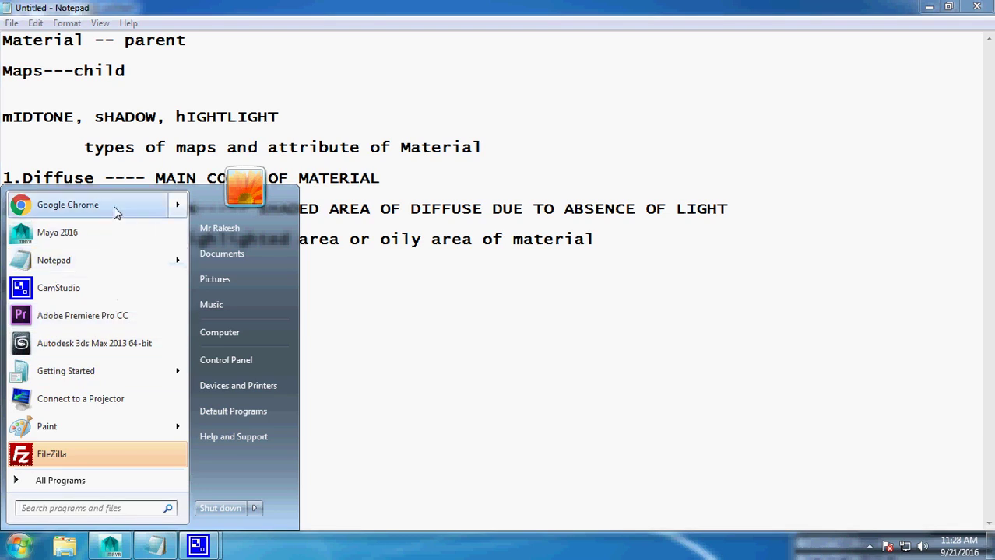
- In Chrome, search Google Images for 'daylight scene' and preview the stone lighthouse render
{"action": "left_click", "coordinate": [115, 209]}
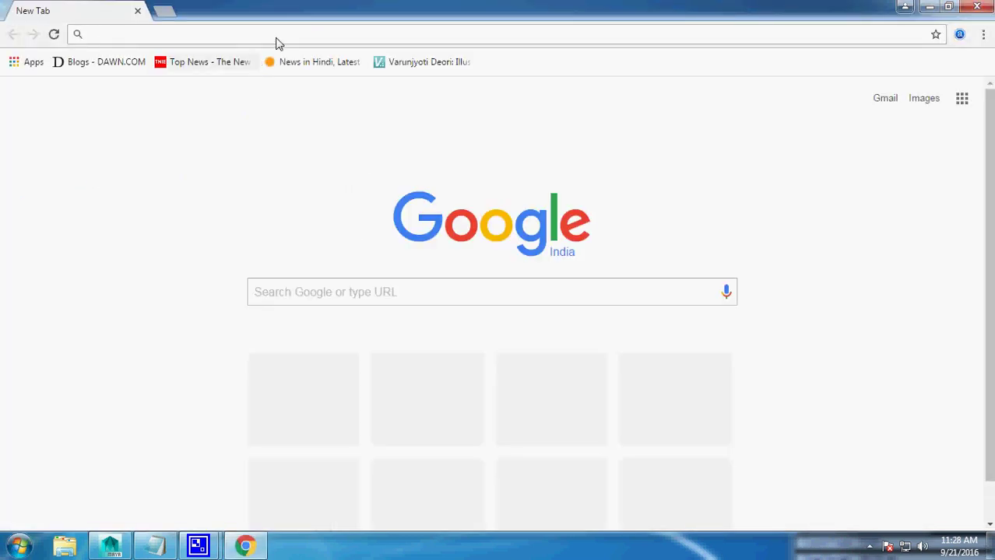
{"action": "type", "text": "google"}
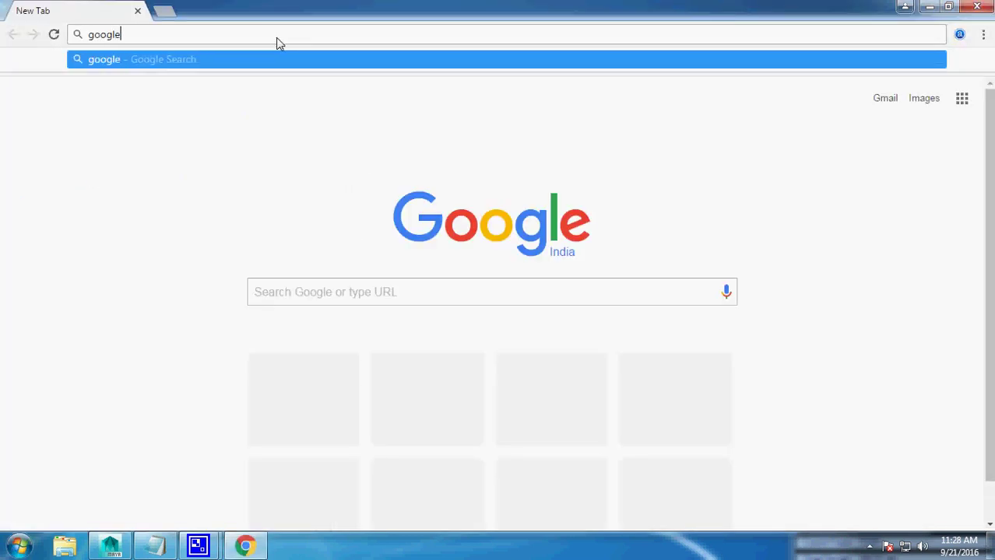
{"action": "key", "text": "ctrl+Return"}
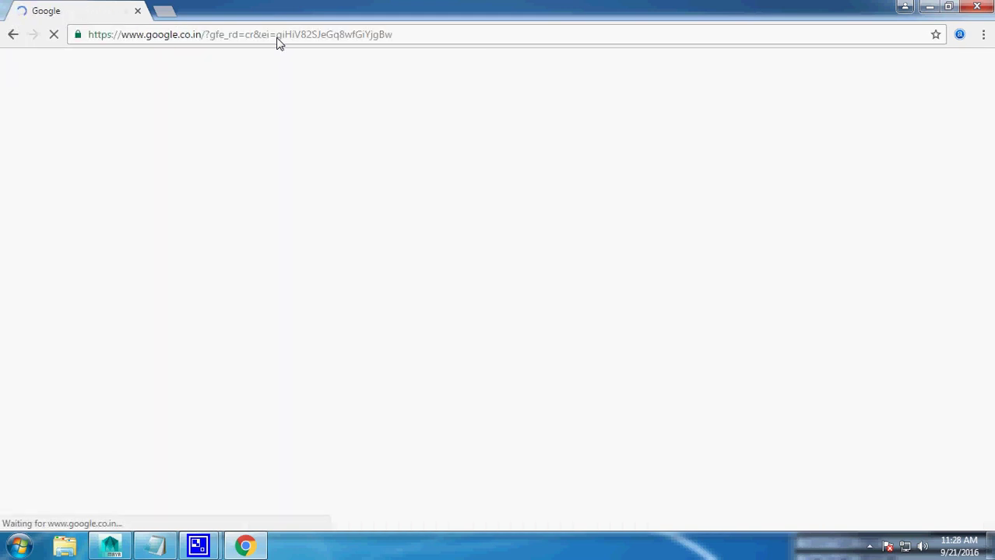
{"action": "type", "text": "dayl"}
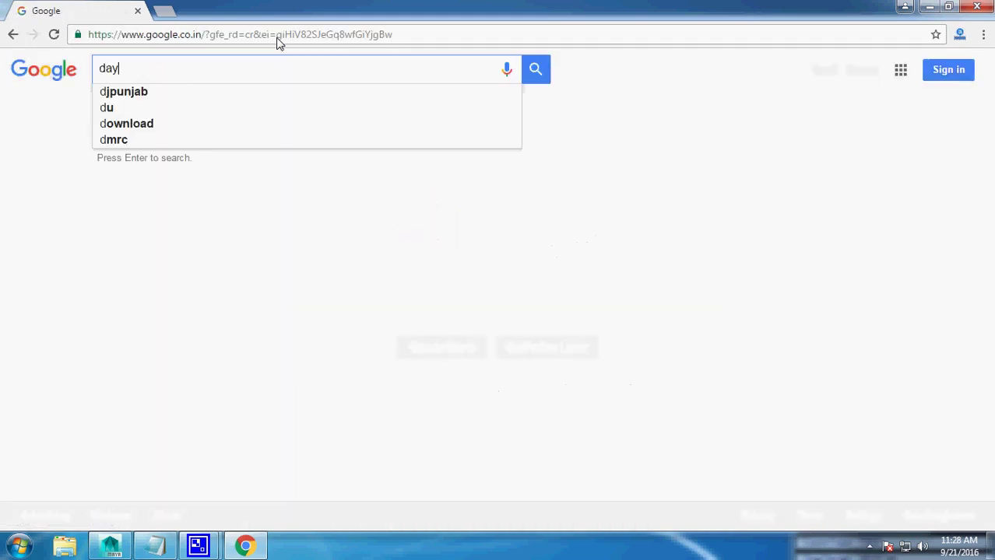
{"action": "type", "text": "ight scene"}
{"action": "key", "text": "Return"}
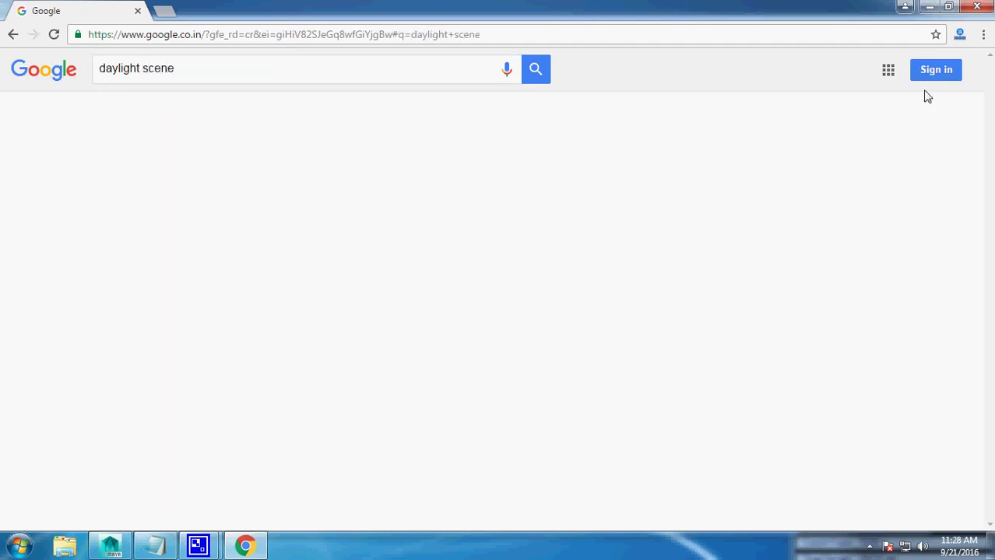
{"action": "left_click", "coordinate": [149, 121]}
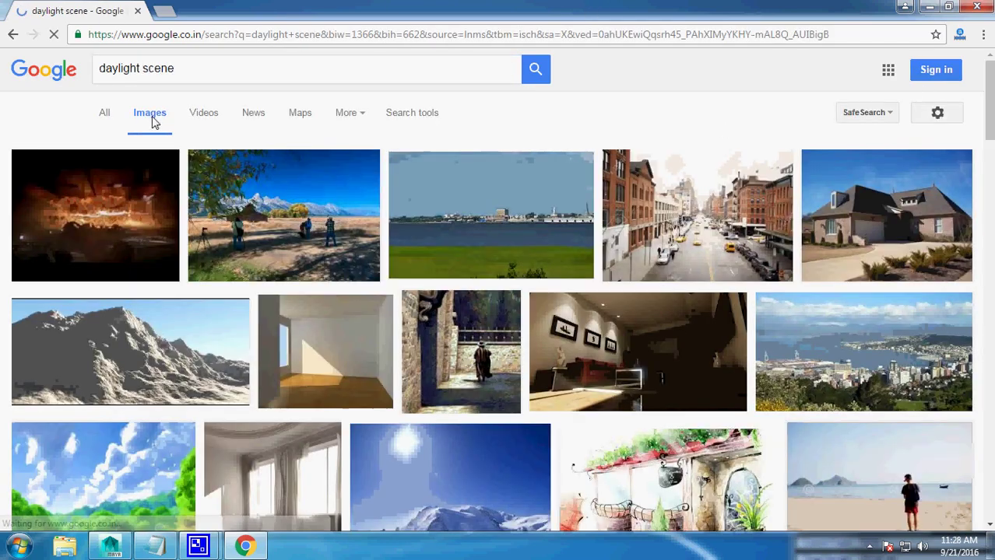
{"action": "scroll", "coordinate": [158, 266], "scroll_direction": "down", "scroll_amount": 4}
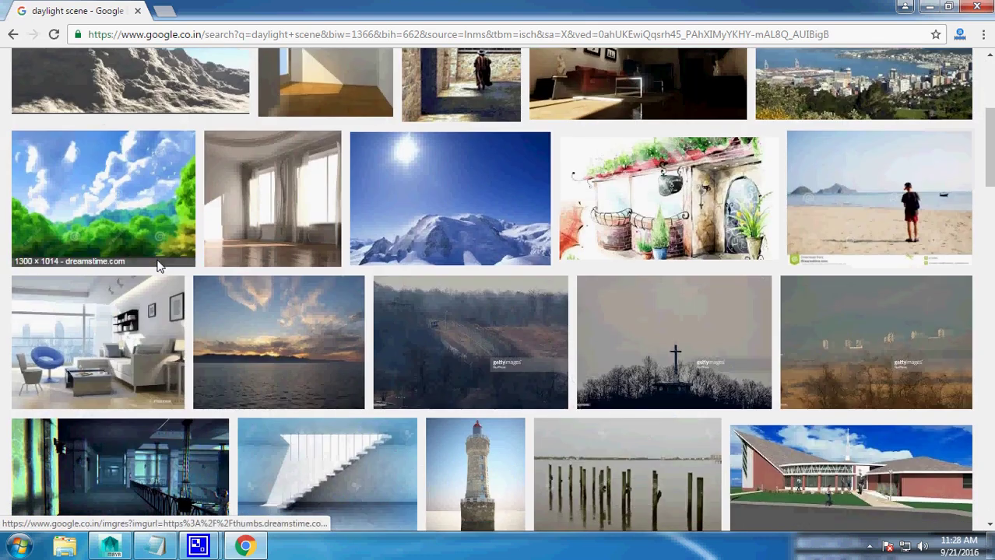
{"action": "scroll", "coordinate": [158, 266], "scroll_direction": "down", "scroll_amount": 3}
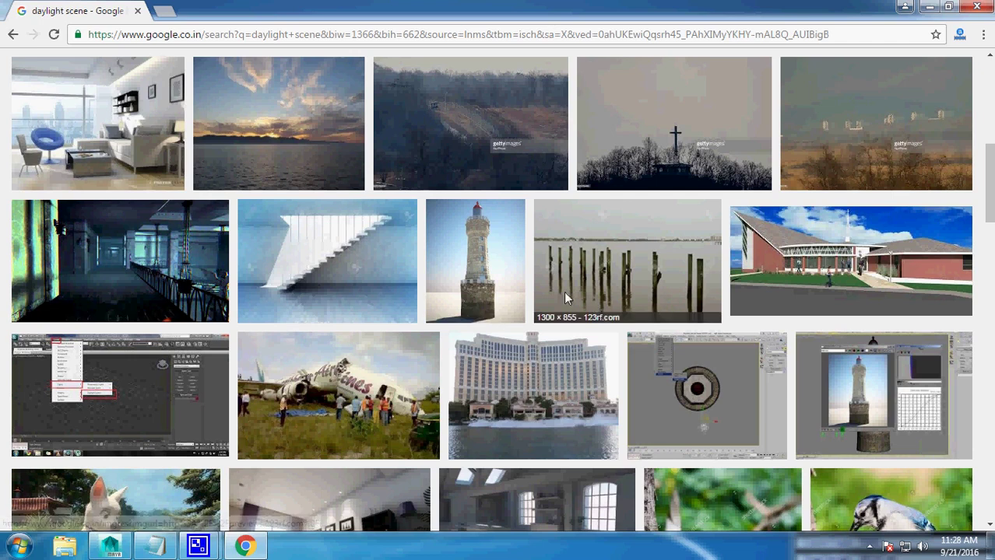
{"action": "left_click", "coordinate": [495, 275]}
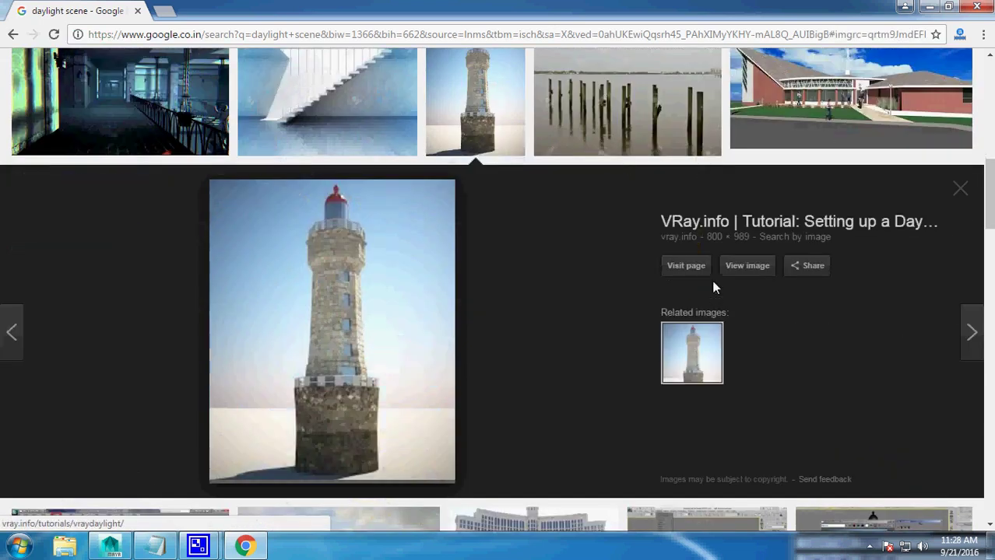
- Open daylight_17_large.jpg full-size in a new tab, inspect it, then go back to the results
{"action": "left_click", "coordinate": [743, 267]}
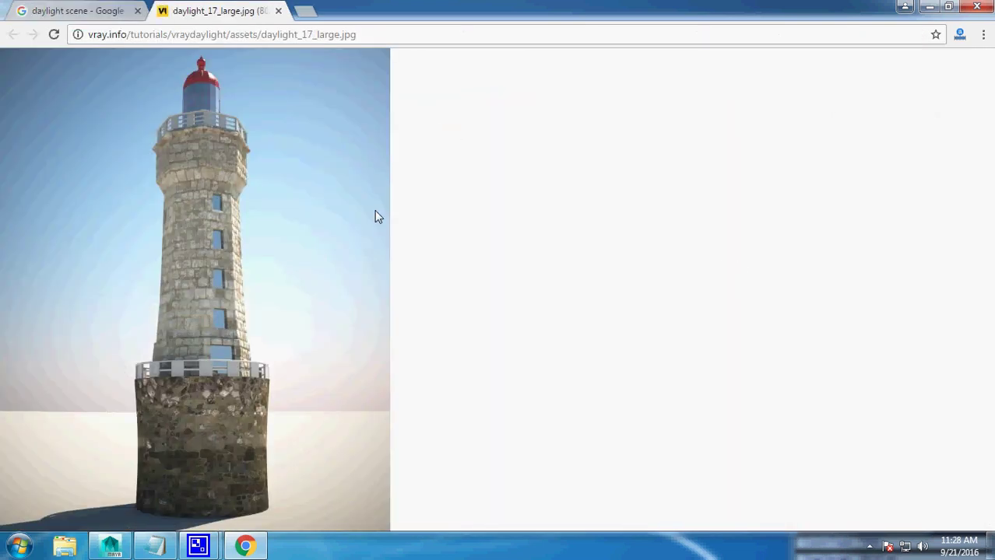
{"action": "left_click", "coordinate": [243, 416]}
{"action": "left_click", "coordinate": [233, 451]}
{"action": "left_click", "coordinate": [245, 450]}
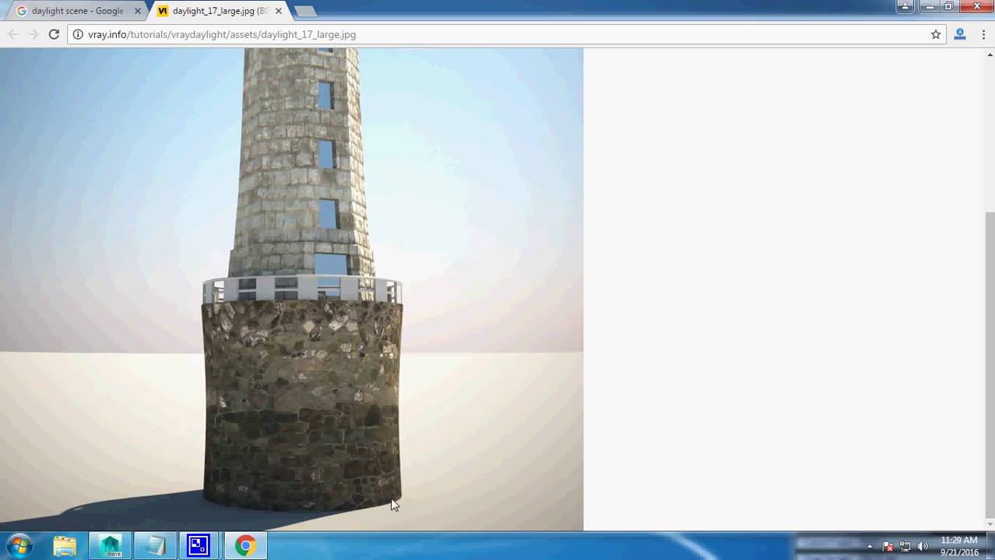
{"action": "scroll", "coordinate": [306, 242], "scroll_direction": "up", "scroll_amount": 5}
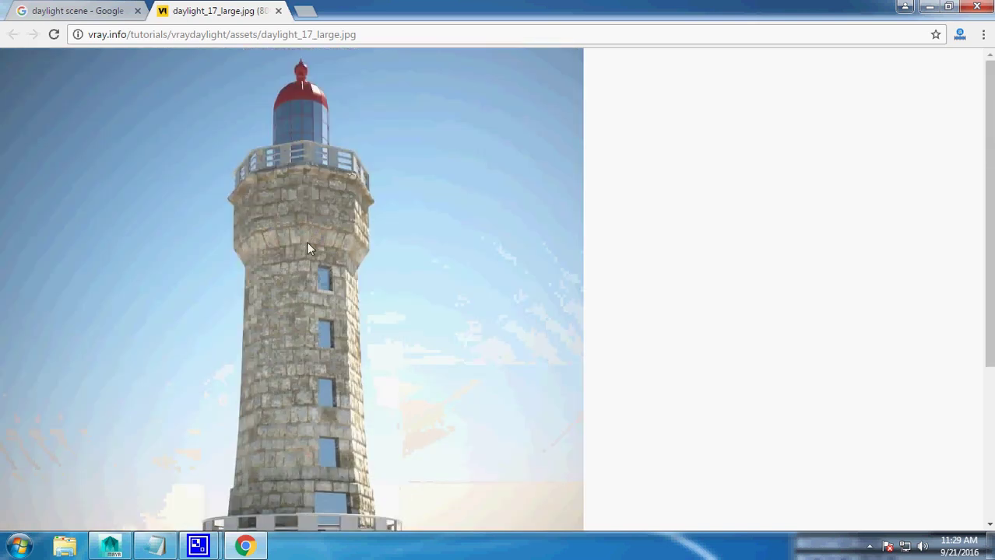
{"action": "scroll", "coordinate": [295, 336], "scroll_direction": "down", "scroll_amount": 5}
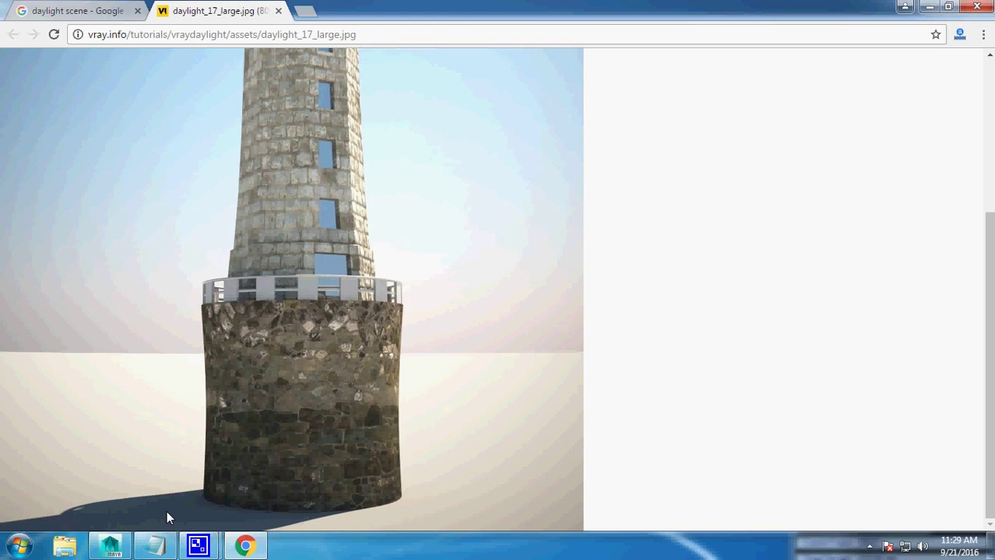
{"action": "left_click", "coordinate": [77, 11]}
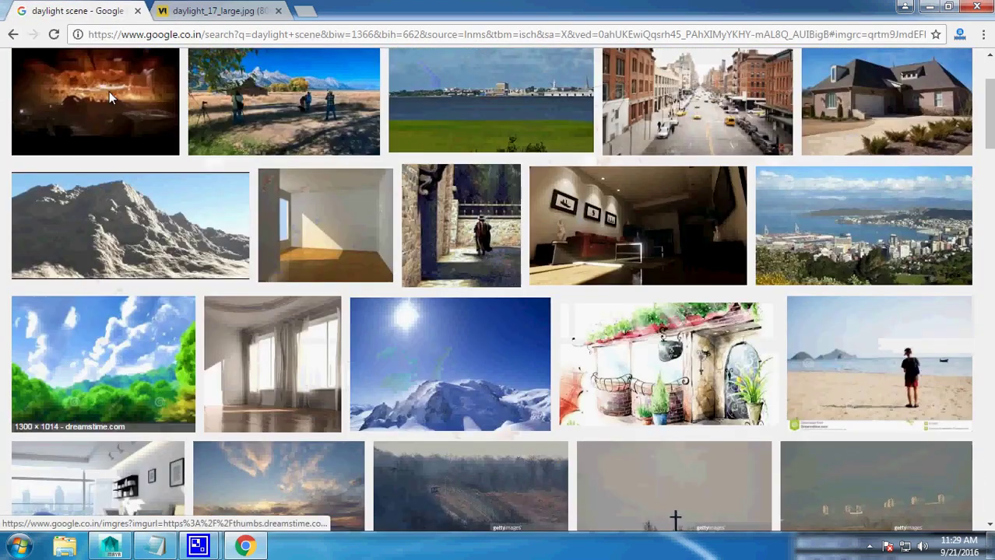
- Run a Google image search for 'ambient occlusion'
{"action": "scroll", "coordinate": [109, 91], "scroll_direction": "up", "scroll_amount": 5}
{"action": "left_click", "coordinate": [195, 70]}
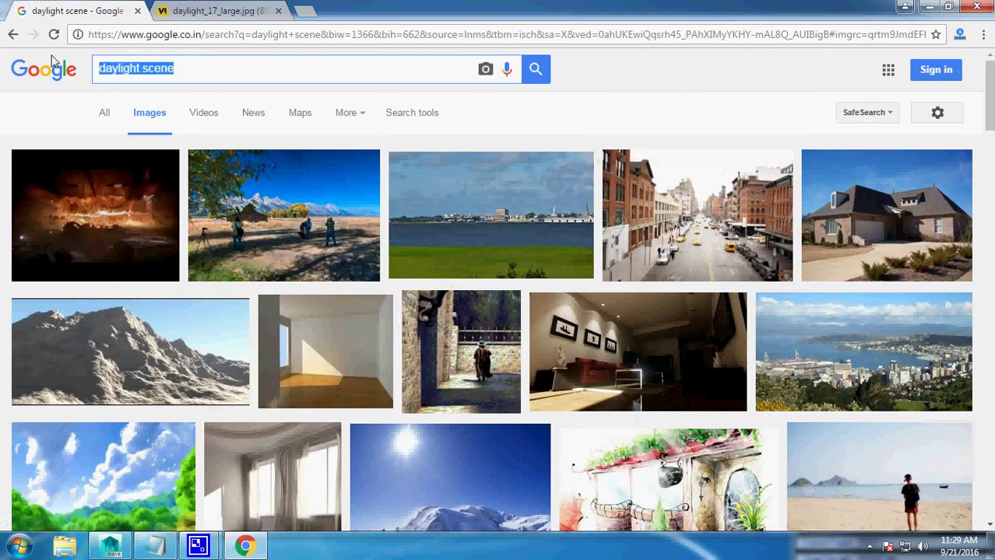
{"action": "type", "text": "ambeint occ"}
{"action": "key", "text": "Down"}
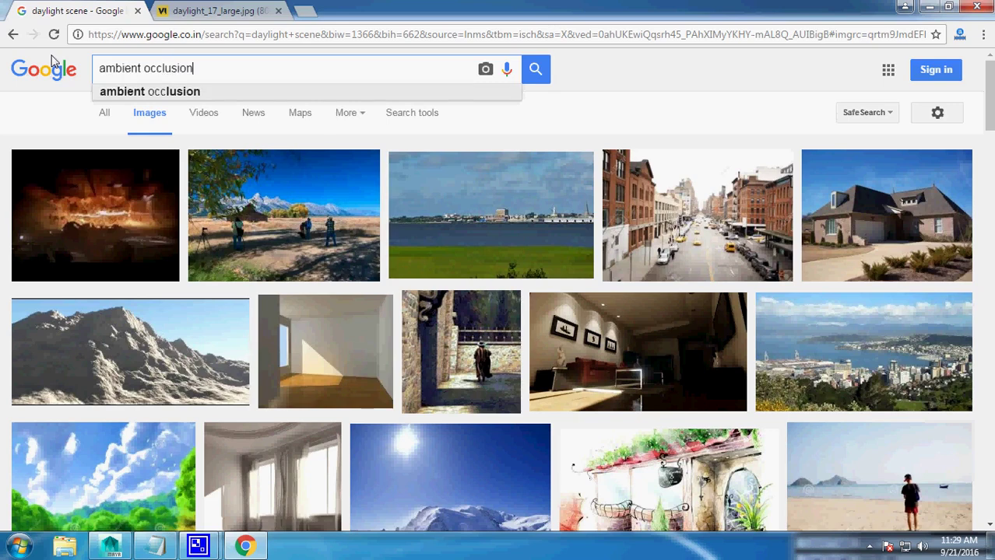
{"action": "key", "text": "Return"}
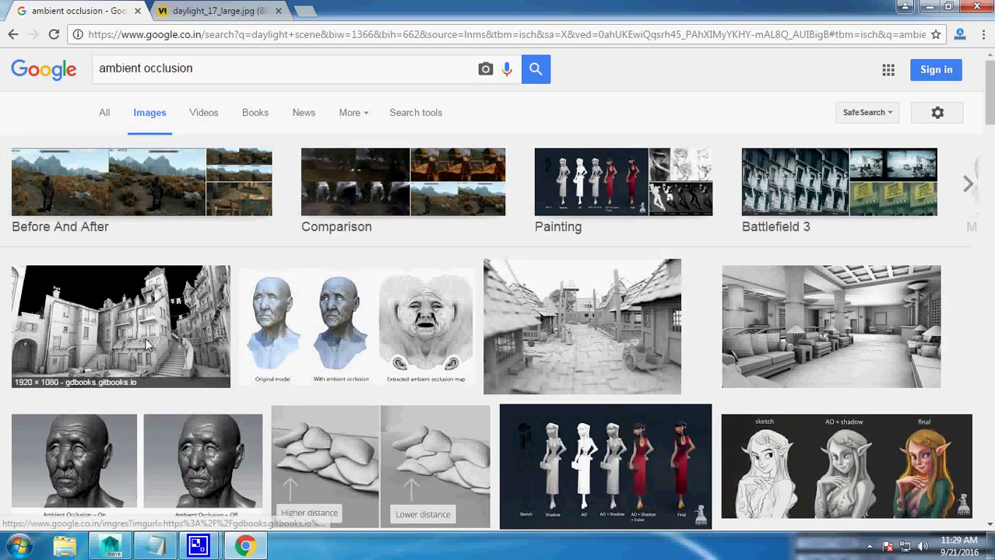
- Open the grey lobby ambient occlusion render full-size in a new tab, then return to Maya
{"action": "left_click", "coordinate": [903, 333]}
{"action": "left_click", "coordinate": [735, 278]}
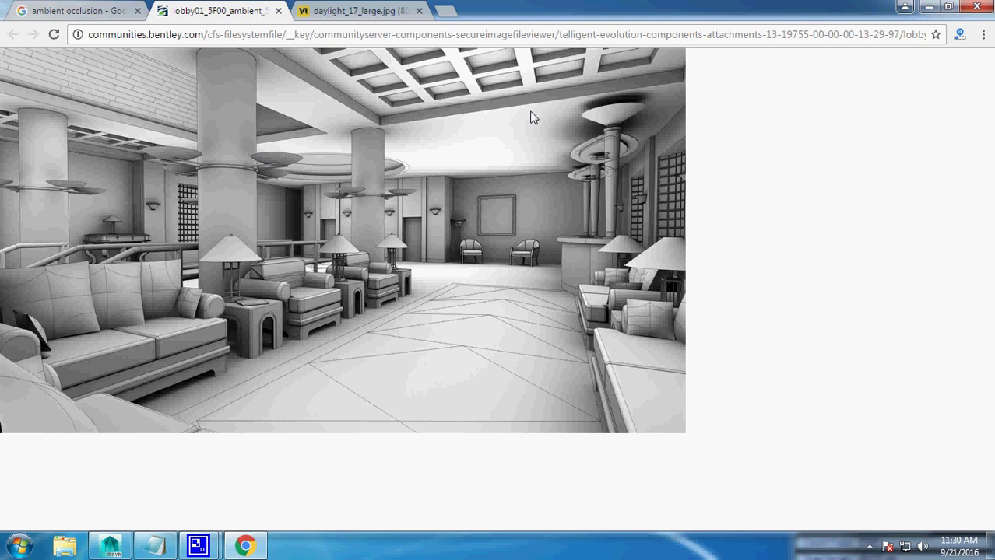
{"action": "left_click", "coordinate": [111, 545]}
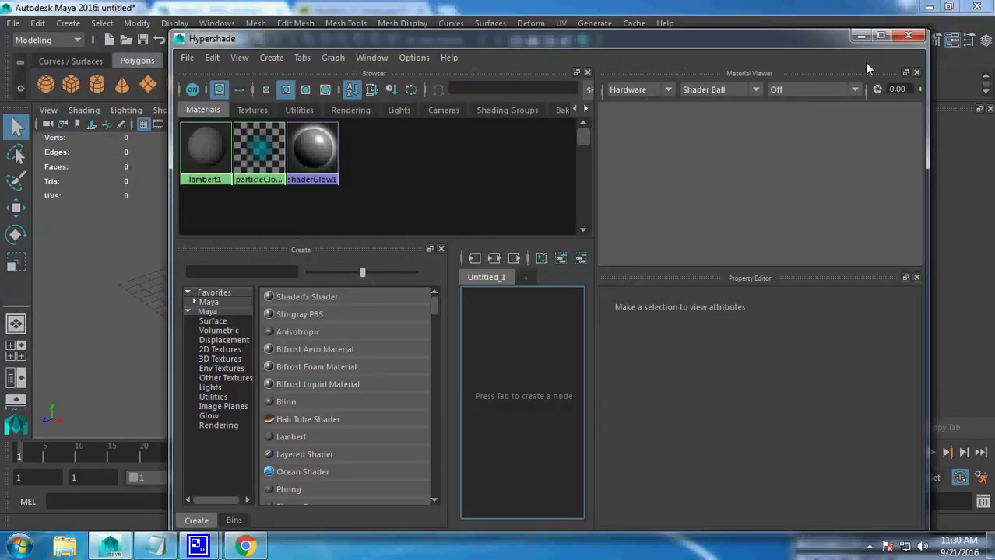
- In Notepad, add the line 'Node based vs Manually' under 'Shadow vs Ambient', then return to Maya
{"action": "left_click_drag", "start_coordinate": [629, 43], "coordinate": [488, 41]}
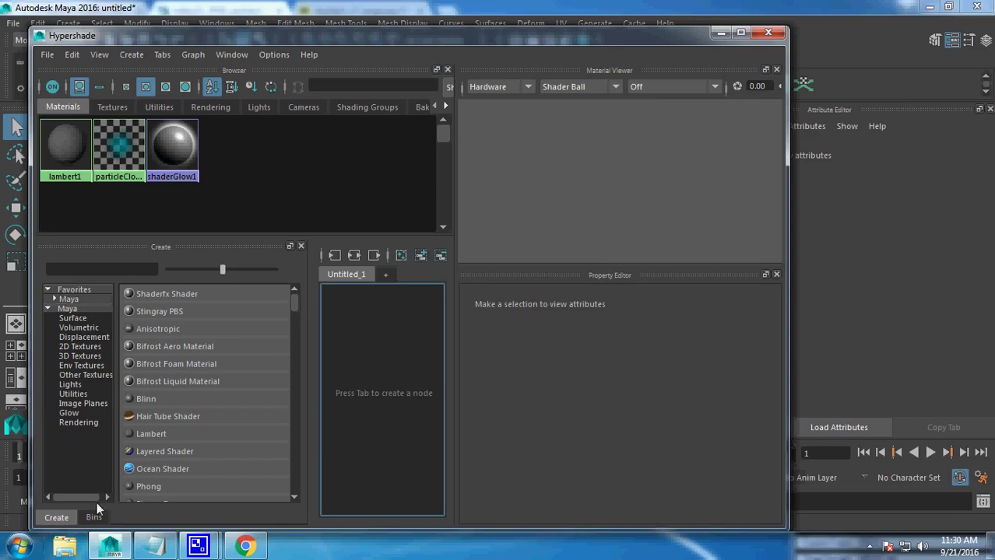
{"action": "left_click", "coordinate": [155, 545]}
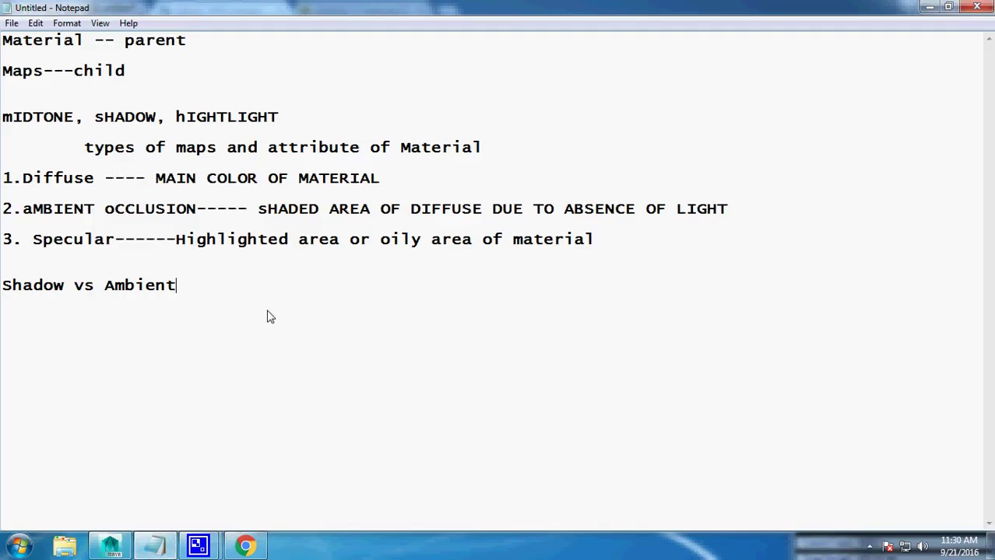
{"action": "key", "text": "Return"}
{"action": "type", "text": "Node based"}
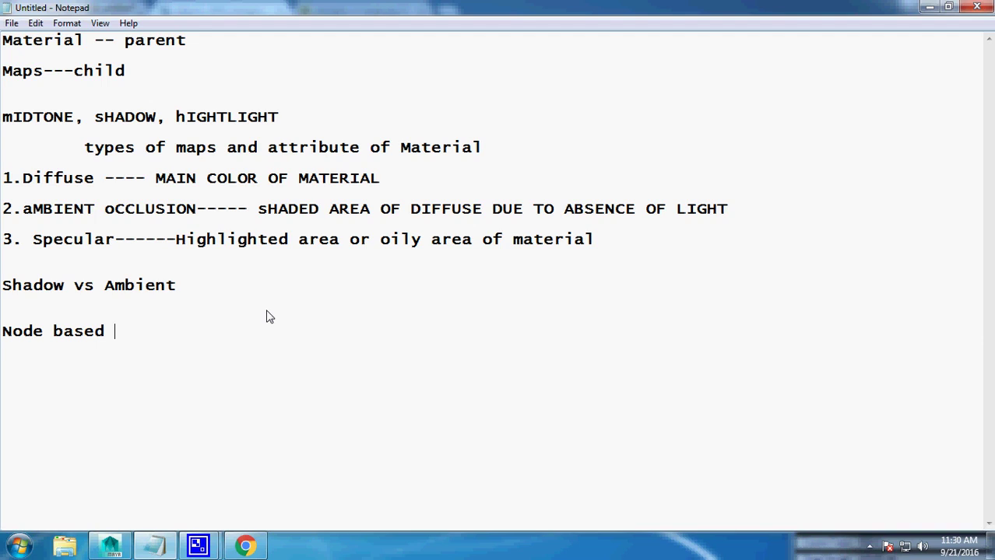
{"action": "type", "text": " vs"}
{"action": "type", "text": " Manually"}
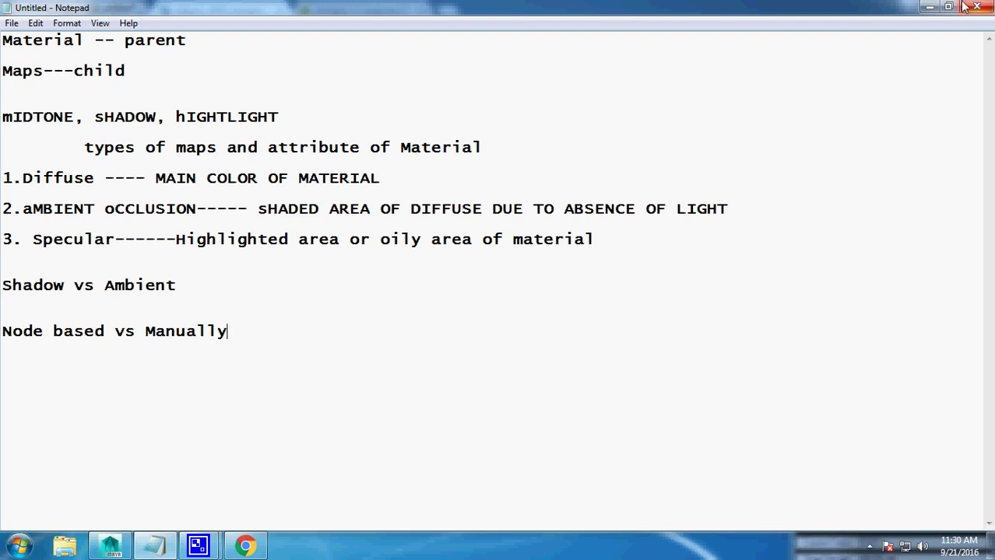
{"action": "left_click", "coordinate": [109, 548]}
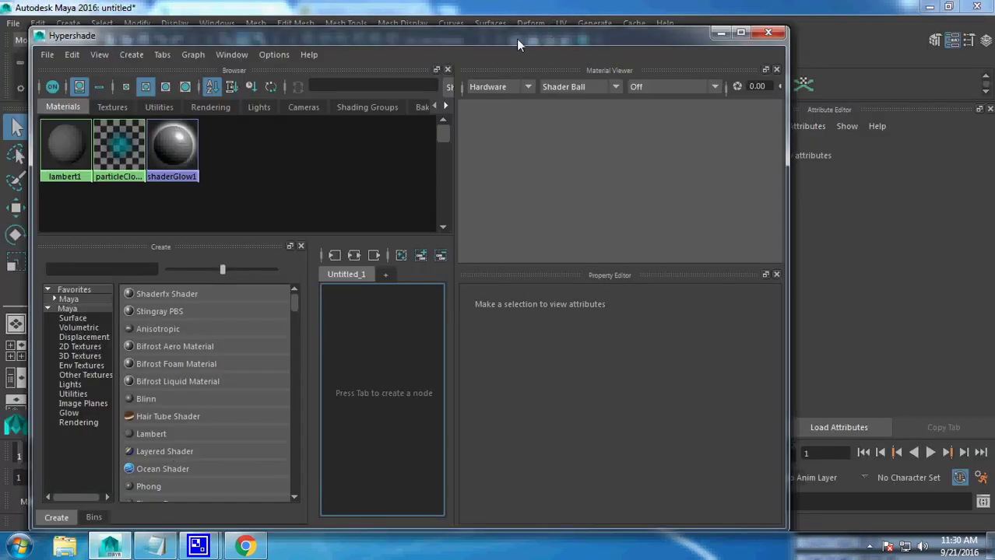
- Minimise the Hypershade and draw a polygon floor plane, pPlane1, across the grid
{"action": "left_click_drag", "start_coordinate": [516, 39], "coordinate": [717, 167]}
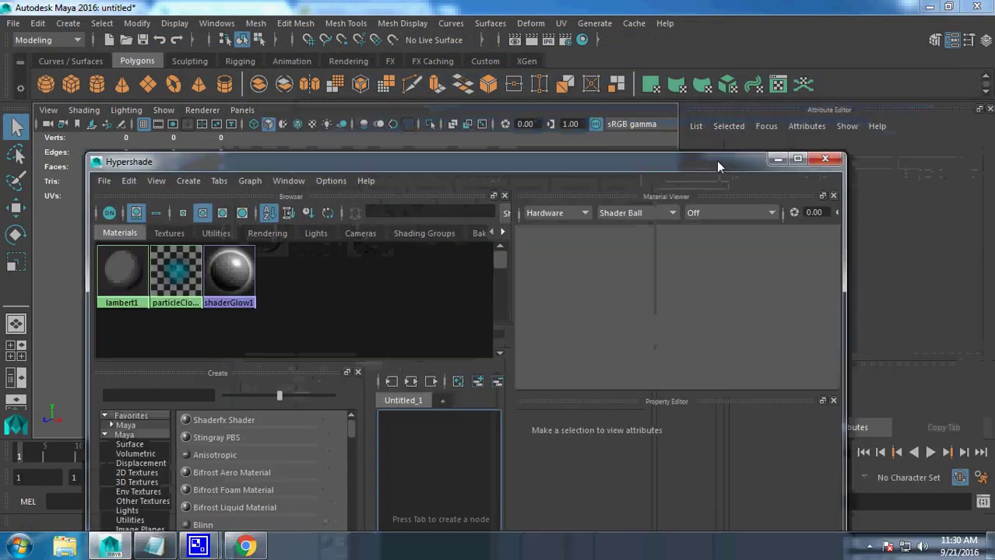
{"action": "left_click", "coordinate": [776, 158]}
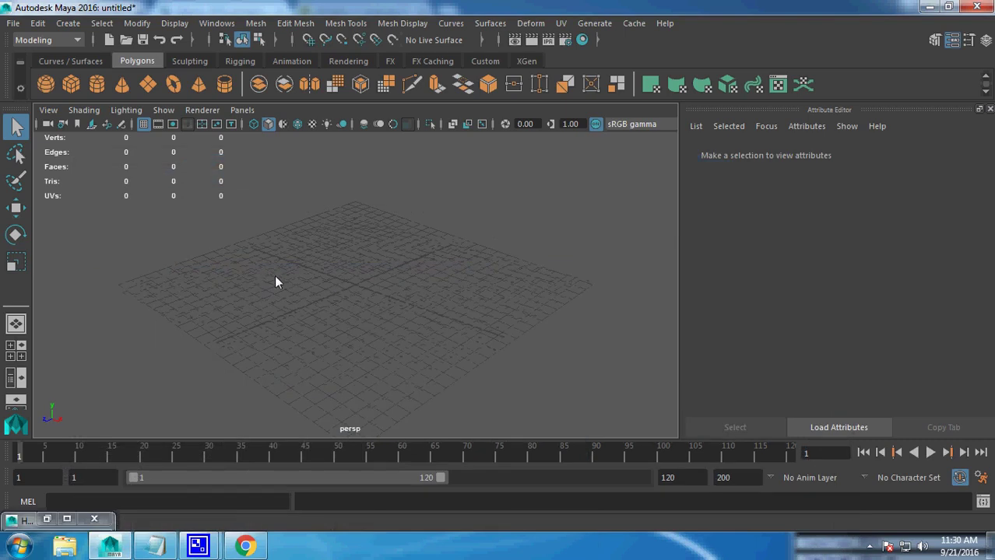
{"action": "scroll", "coordinate": [271, 263], "scroll_direction": "up", "scroll_amount": 3}
{"action": "left_click", "coordinate": [44, 84]}
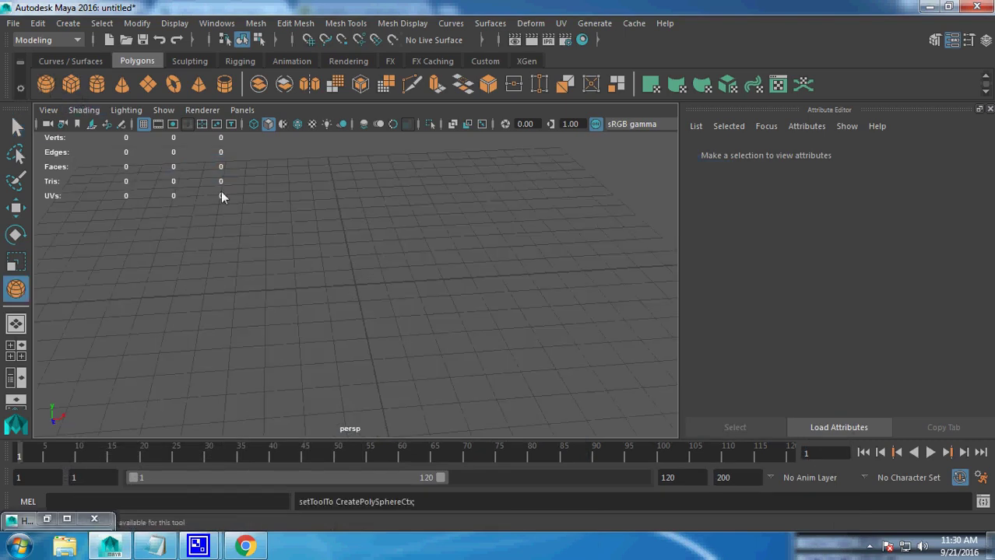
{"action": "left_click", "coordinate": [71, 84]}
{"action": "left_click", "coordinate": [147, 84]}
{"action": "scroll", "coordinate": [305, 241], "scroll_direction": "down", "scroll_amount": 3}
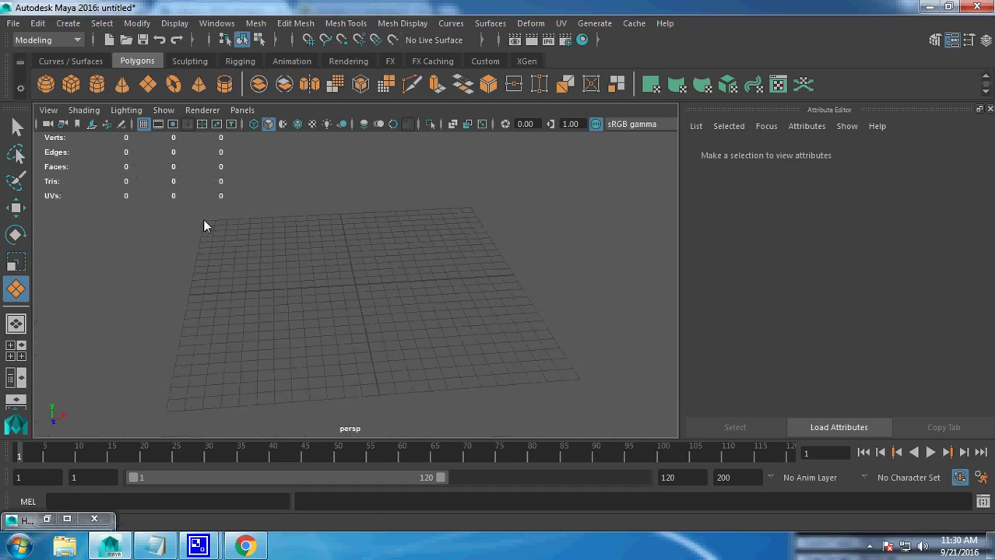
{"action": "left_click_drag", "start_coordinate": [204, 220], "coordinate": [580, 379]}
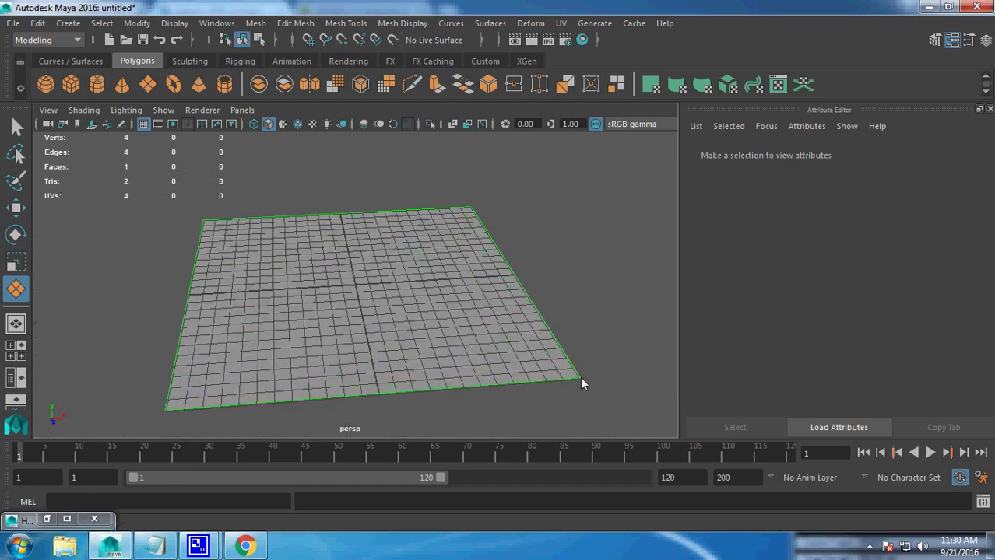
- Open the color chooser for the plane's default lambert1 material
{"action": "key", "text": "w"}
{"action": "scroll", "coordinate": [581, 405], "scroll_direction": "up", "scroll_amount": 5}
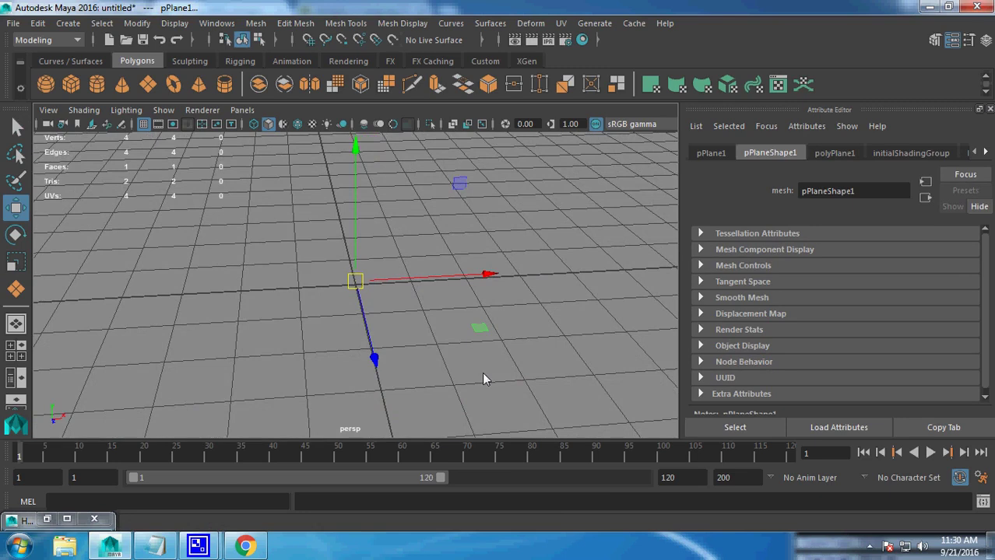
{"action": "scroll", "coordinate": [483, 373], "scroll_direction": "down", "scroll_amount": 1}
{"action": "left_click", "coordinate": [985, 153]}
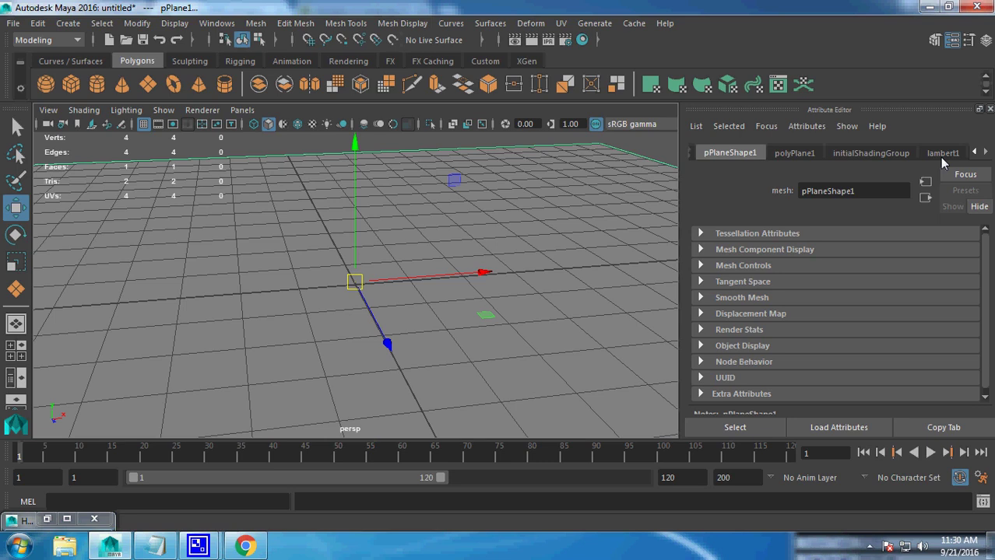
{"action": "left_click", "coordinate": [942, 153]}
{"action": "left_click", "coordinate": [815, 323]}
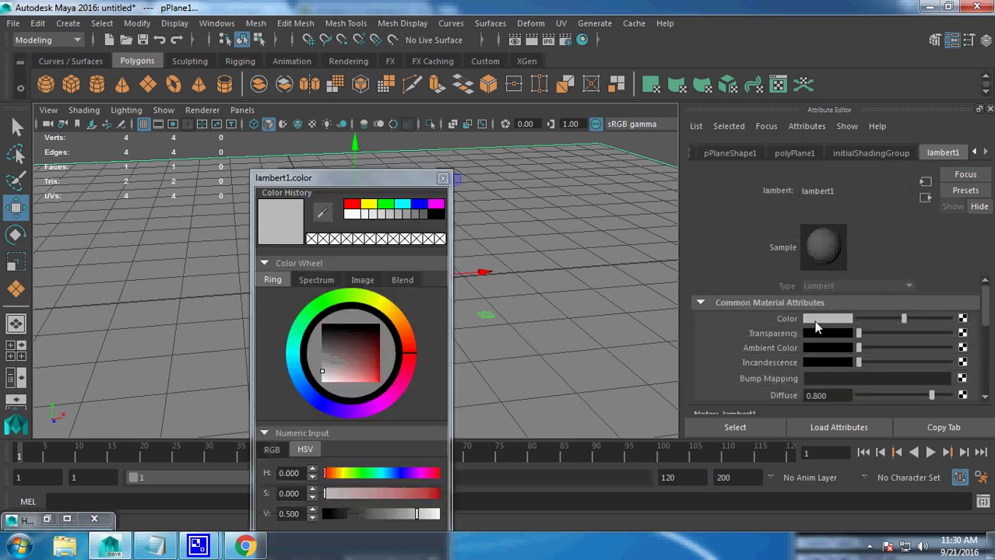
{"action": "left_click", "coordinate": [374, 371]}
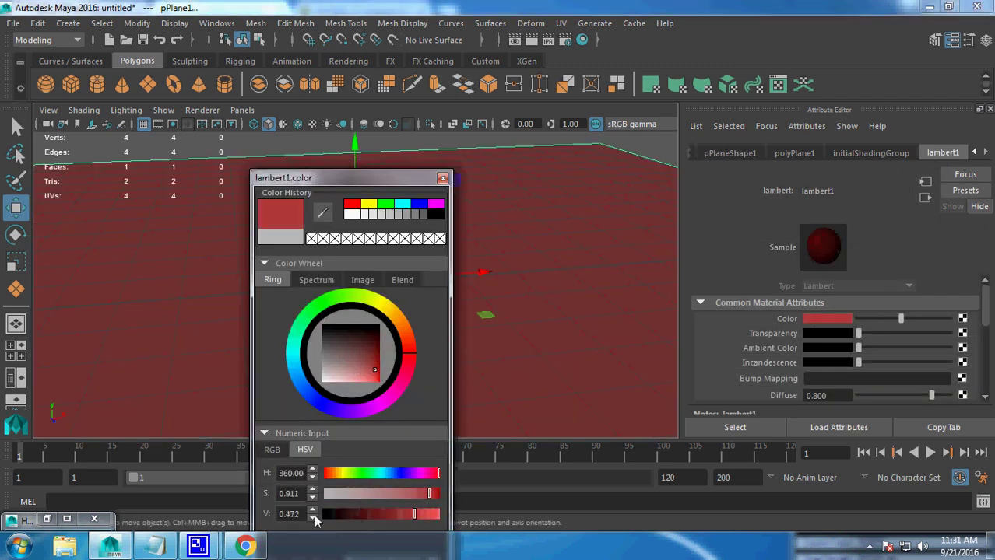
{"action": "left_click_drag", "start_coordinate": [312, 178], "coordinate": [537, 44]}
{"action": "left_click", "coordinate": [579, 474]}
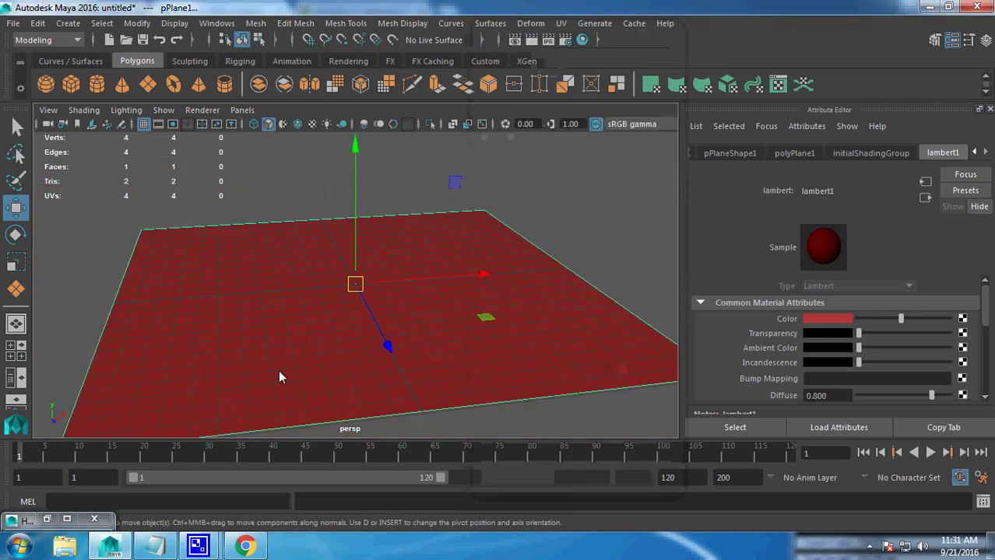
{"action": "left_click", "coordinate": [71, 84]}
{"action": "mouse_move", "coordinate": [71, 269]}
{"action": "left_mouse_down"}
{"action": "mouse_move", "coordinate": [79, 301]}
{"action": "mouse_move", "coordinate": [80, 233]}
{"action": "left_mouse_up"}
{"action": "mouse_move", "coordinate": [222, 273]}
{"action": "left_mouse_down", "text": "alt"}
{"action": "mouse_move", "coordinate": [311, 275]}
{"action": "mouse_move", "coordinate": [373, 339]}
{"action": "mouse_move", "coordinate": [387, 321]}
{"action": "left_mouse_up", "text": "alt"}
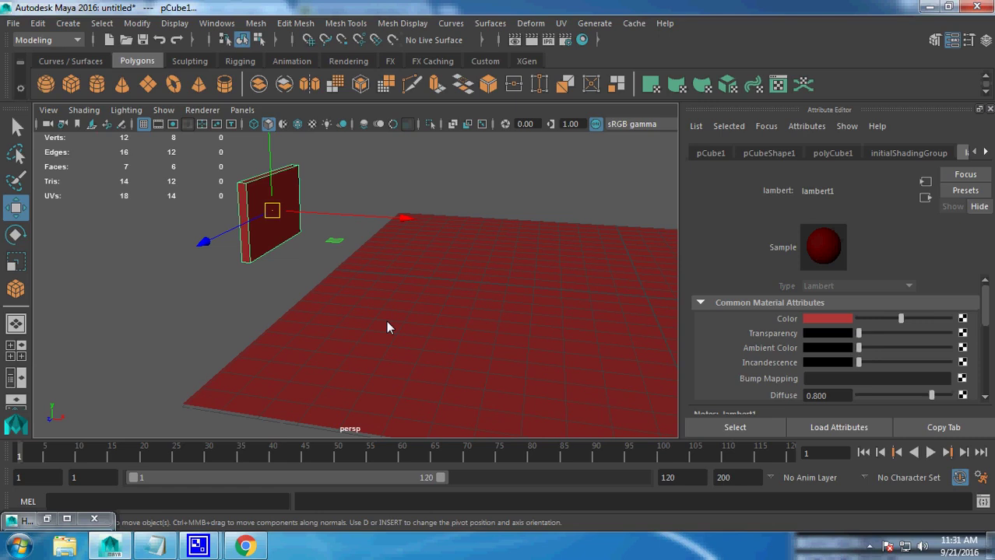
{"action": "key", "text": "ctrl+z"}
{"action": "key", "text": "ctrl+z"}
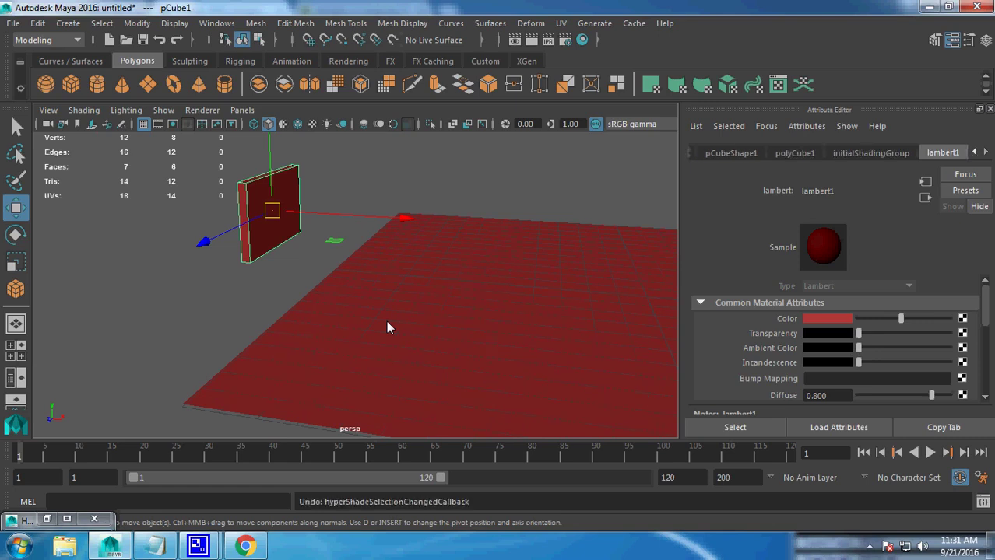
{"action": "key", "text": "ctrl+z"}
{"action": "key", "text": "ctrl+z"}
{"action": "key", "text": "ctrl+z"}
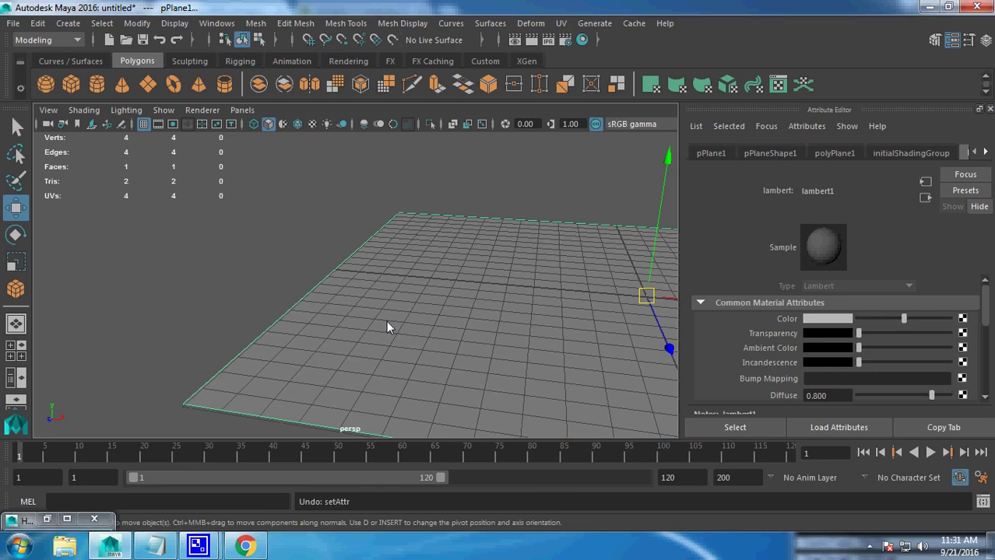
{"action": "mouse_move", "coordinate": [277, 215]}
{"action": "left_mouse_down", "text": "alt"}
{"action": "mouse_move", "coordinate": [195, 366]}
{"action": "mouse_move", "coordinate": [296, 364]}
{"action": "mouse_move", "coordinate": [389, 292]}
{"action": "left_mouse_up", "text": "alt"}
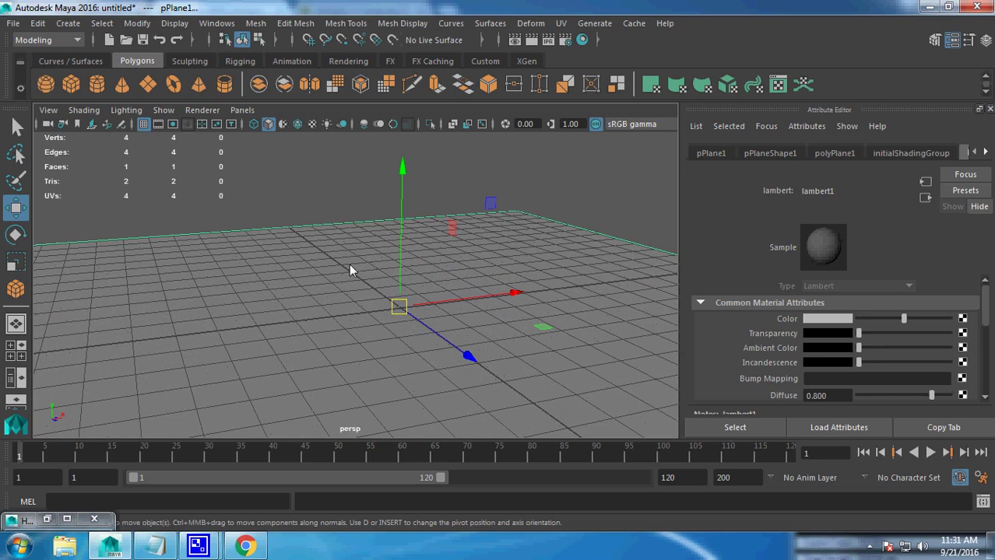
{"action": "right_click_drag", "start_coordinate": [350, 267], "coordinate": [364, 514]}
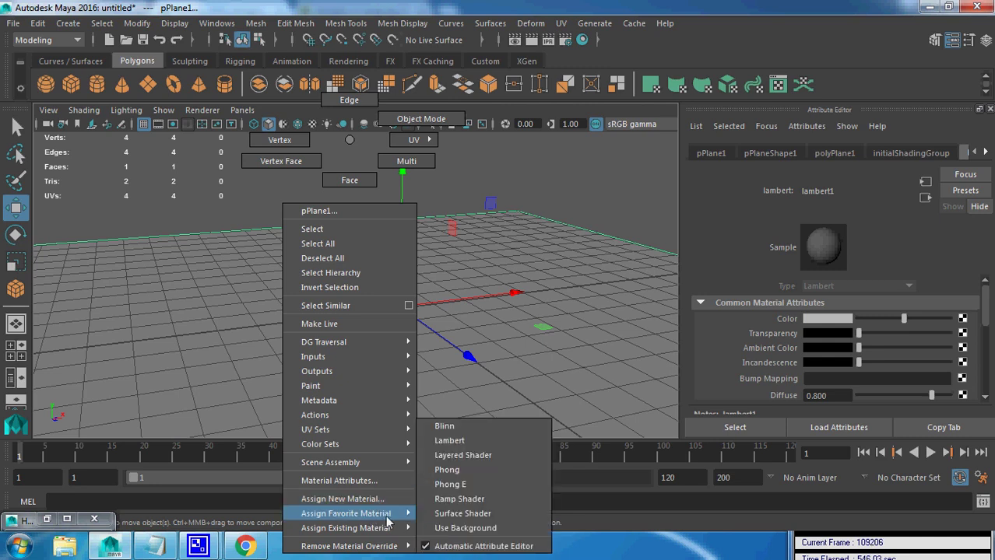
{"action": "mouse_move", "coordinate": [346, 513]}
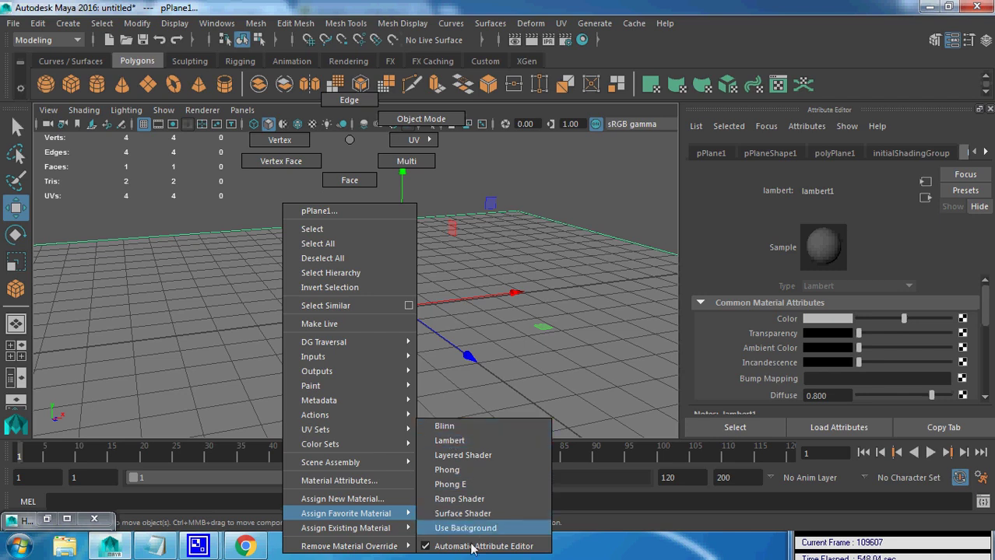
- Assign a new Lambert material, lambert2, to pPlane1 via Assign Favorite Material
{"action": "key", "text": "Escape"}
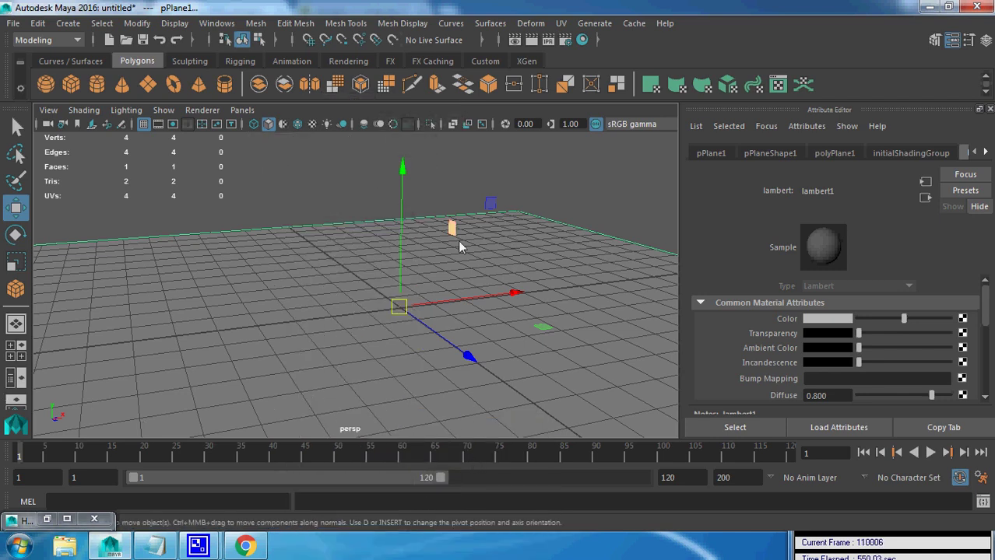
{"action": "right_click", "coordinate": [423, 140]}
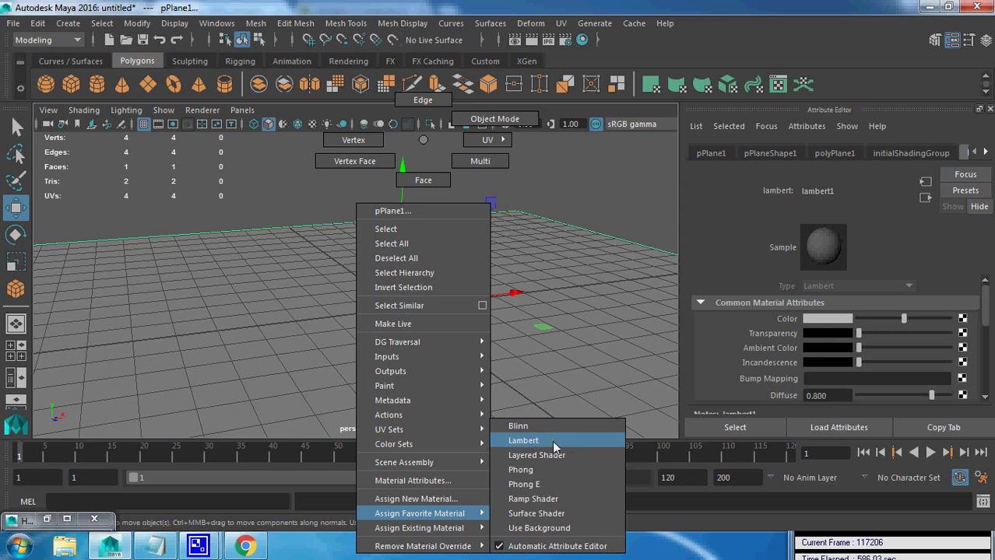
{"action": "left_click", "coordinate": [552, 440]}
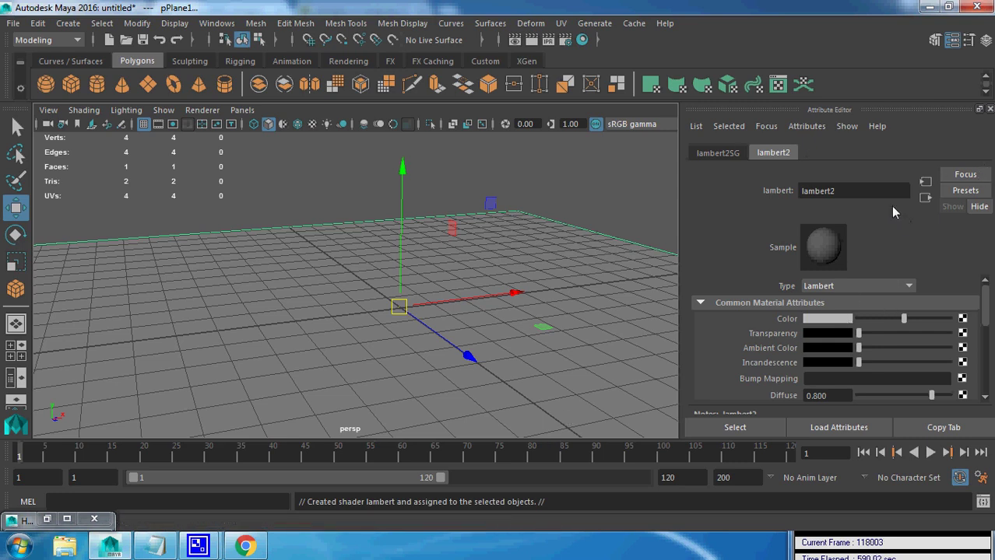
{"action": "double_click", "coordinate": [818, 191]}
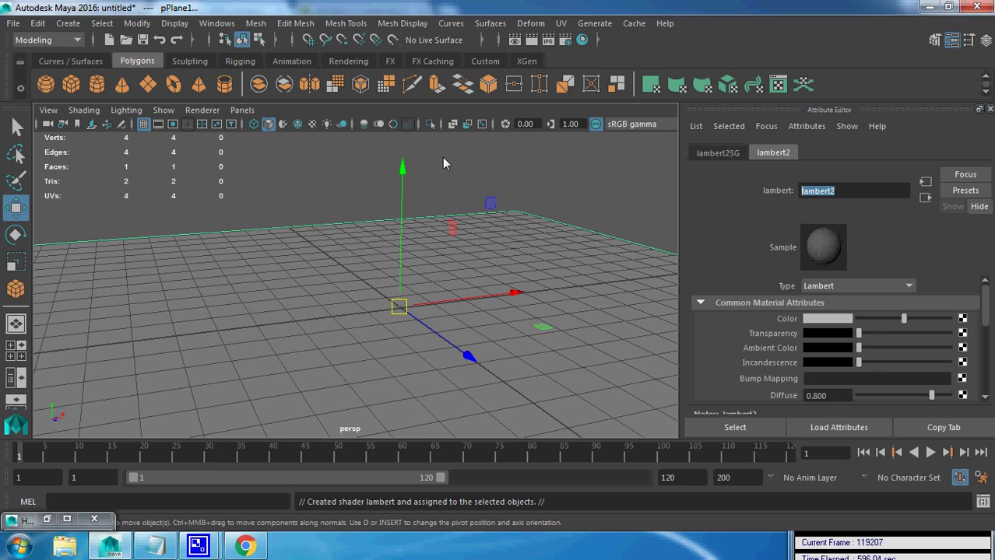
- Rename lambert2 to Floor and try a reddish colour for it
{"action": "type", "text": "Floo"}
{"action": "type", "text": "r"}
{"action": "key", "text": "Return"}
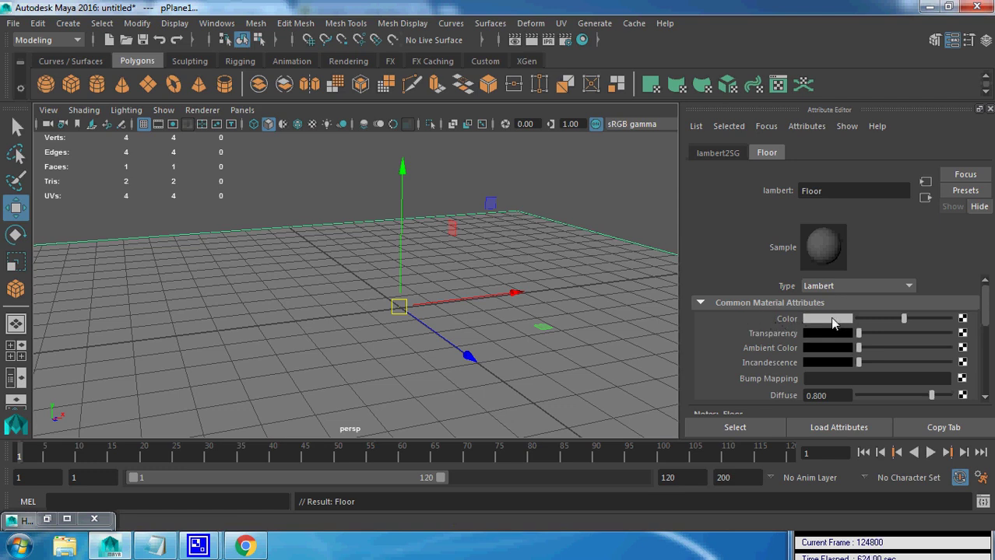
{"action": "left_click", "coordinate": [839, 319]}
{"action": "left_click", "coordinate": [593, 248]}
{"action": "left_click_drag", "start_coordinate": [593, 249], "coordinate": [573, 244]}
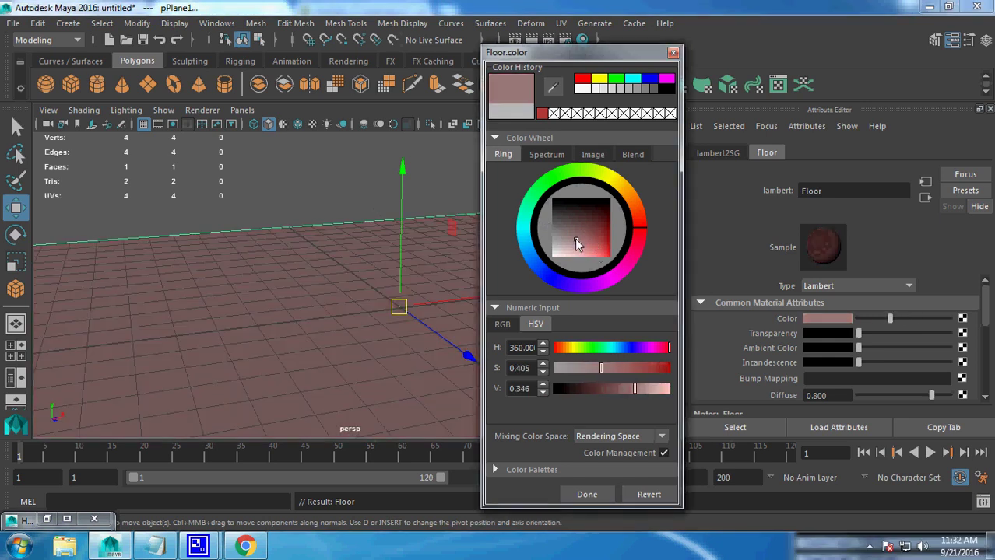
- Tint the Floor material dark green and bring up the texture node choices for Color
{"action": "left_click", "coordinate": [812, 323]}
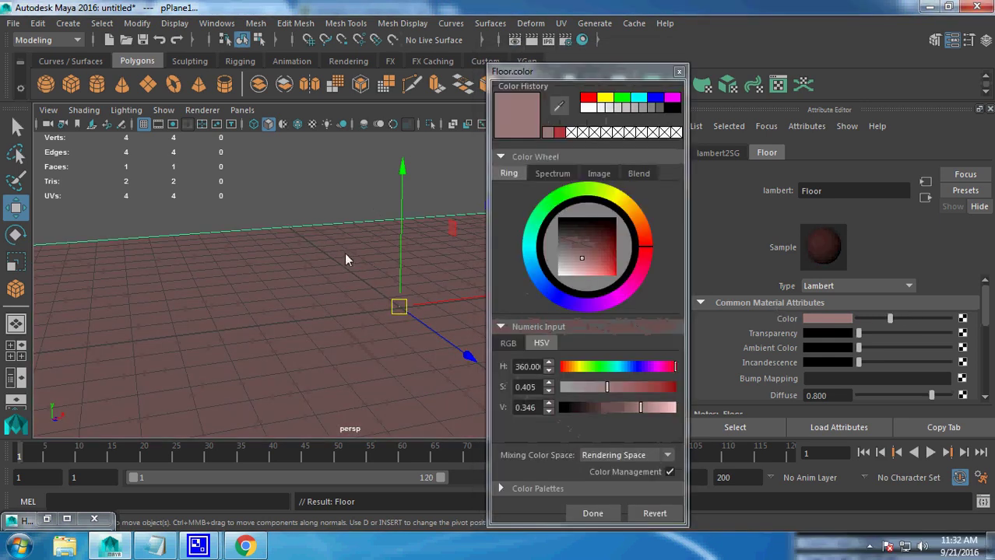
{"action": "left_click", "coordinate": [575, 193]}
{"action": "left_click", "coordinate": [602, 248]}
{"action": "left_click_drag", "start_coordinate": [602, 248], "coordinate": [585, 245]}
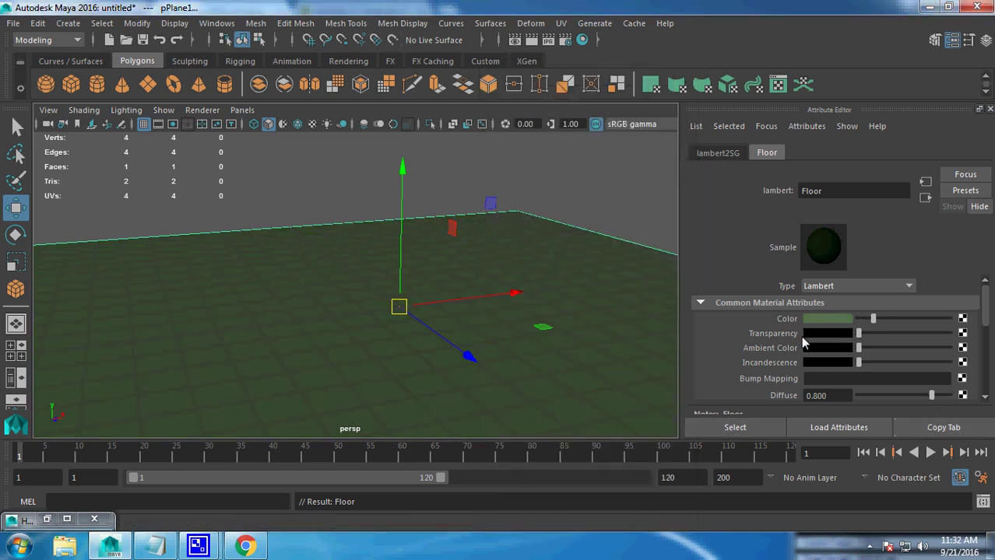
{"action": "left_click", "coordinate": [963, 321]}
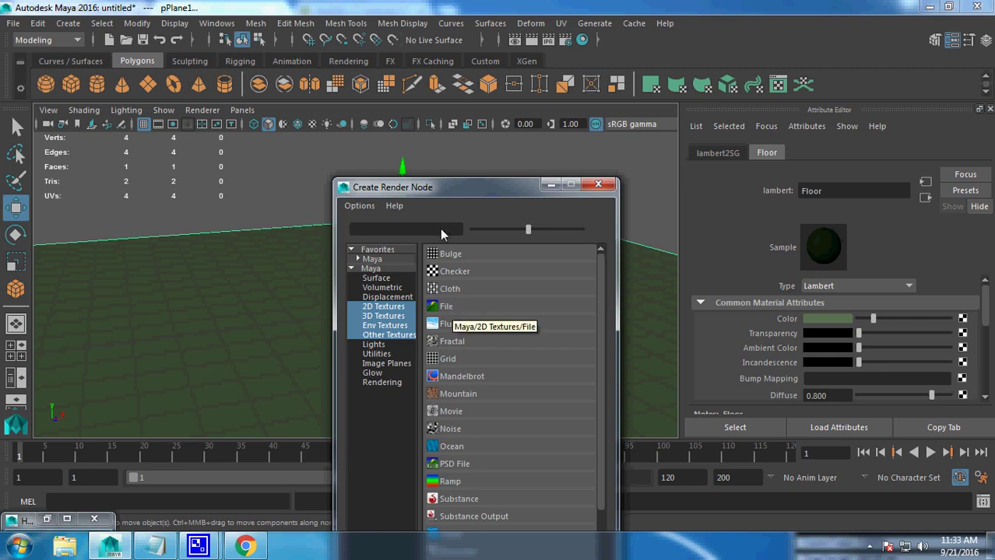
- Create a File texture node, file1, feeding the Floor colour
{"action": "left_click_drag", "start_coordinate": [467, 186], "coordinate": [461, 112]}
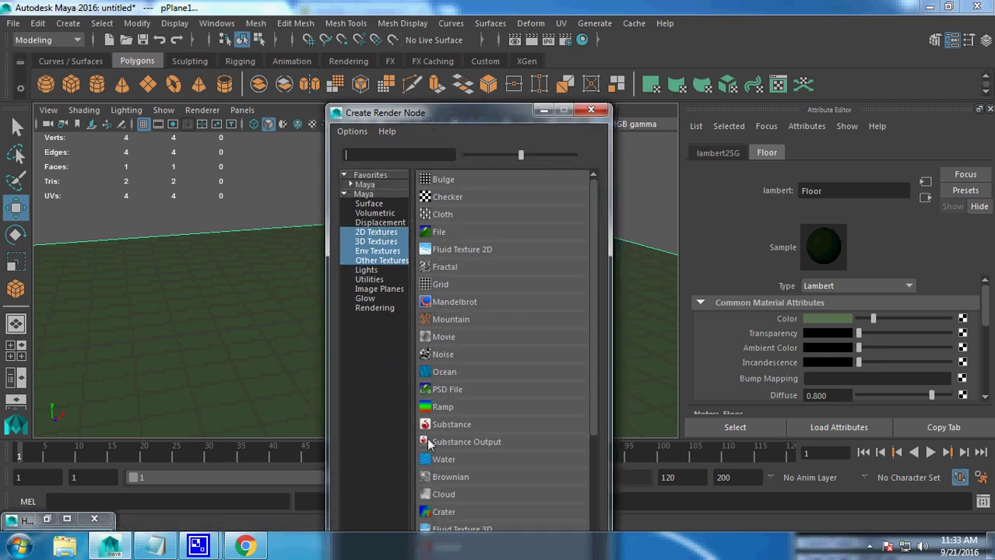
{"action": "scroll", "coordinate": [426, 482], "scroll_direction": "down", "scroll_amount": 3}
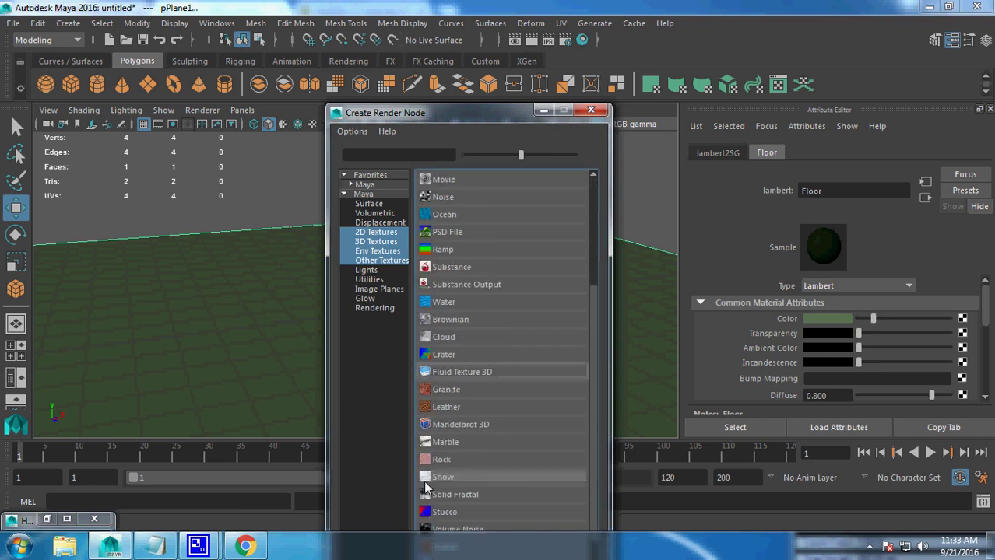
{"action": "scroll", "coordinate": [426, 483], "scroll_direction": "up", "scroll_amount": 3}
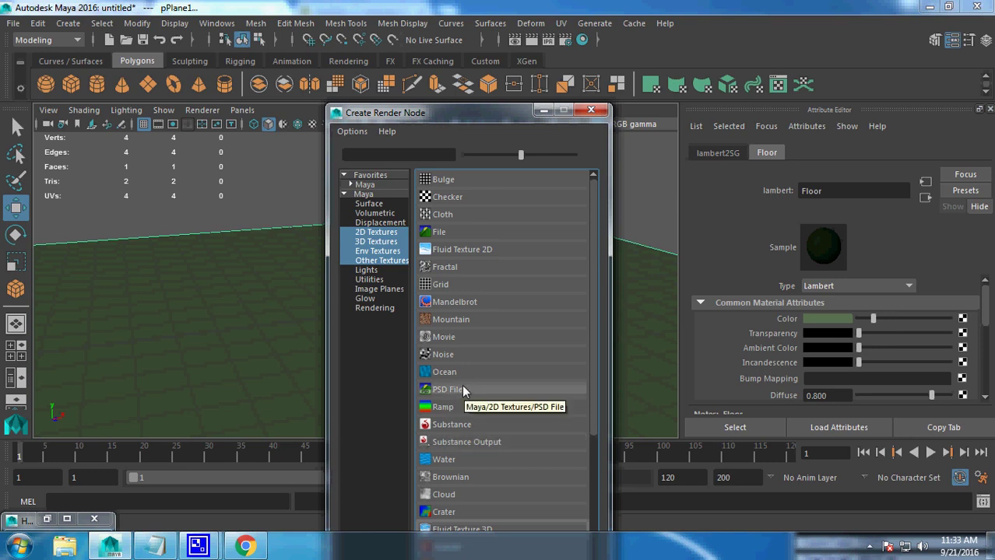
{"action": "left_click", "coordinate": [427, 233]}
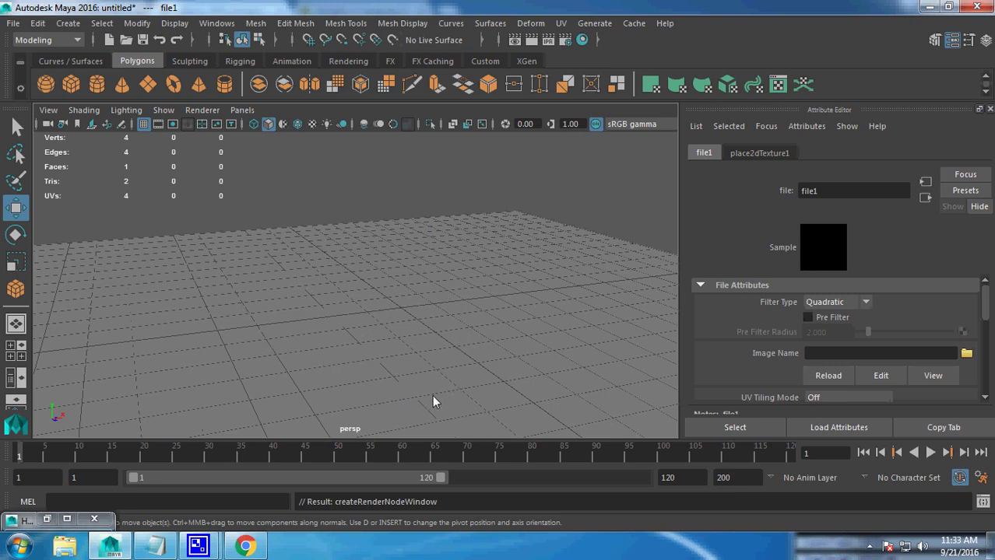
{"action": "left_click", "coordinate": [895, 353]}
{"action": "left_click", "coordinate": [970, 355]}
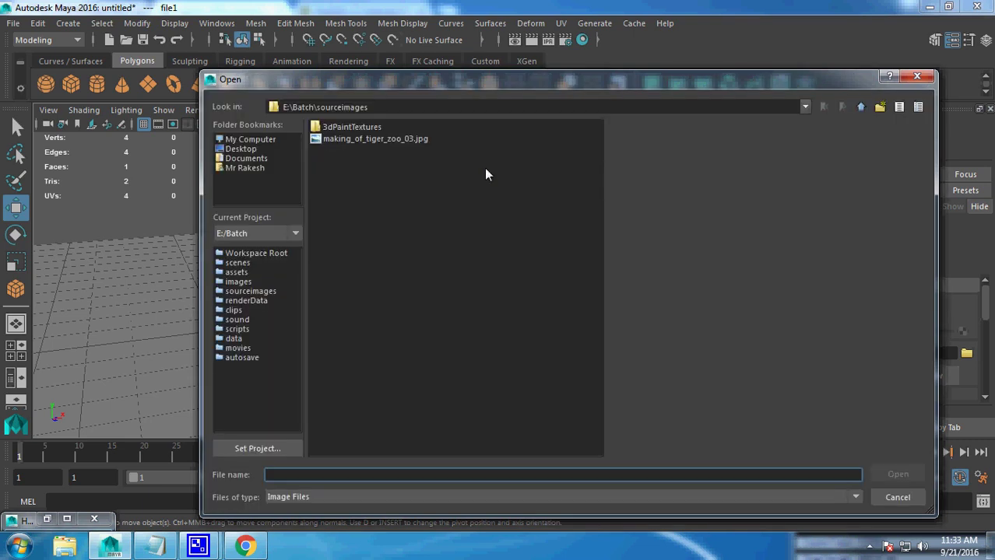
- Load D:\DATA\textures\Wood33I.JPG as file1's image
{"action": "left_click", "coordinate": [237, 140]}
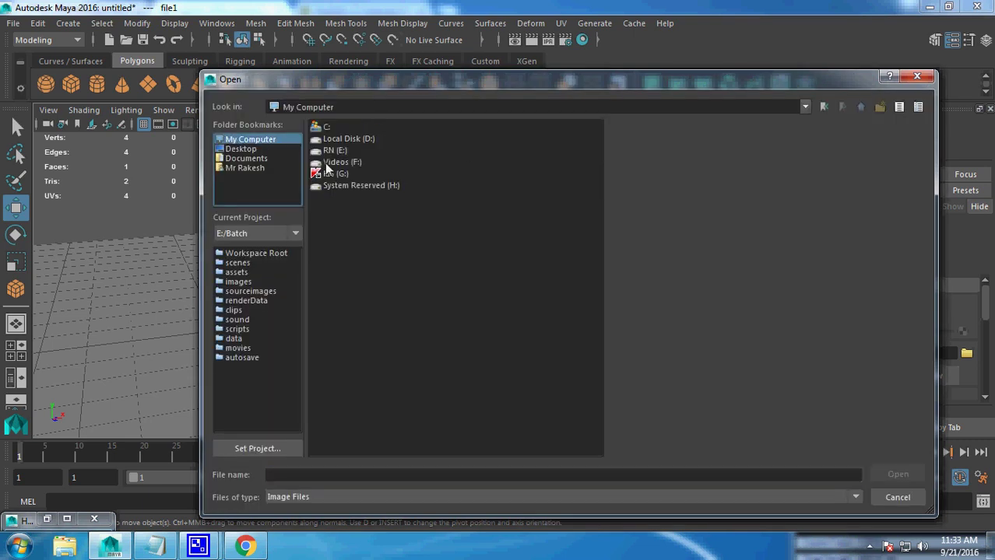
{"action": "double_click", "coordinate": [350, 139]}
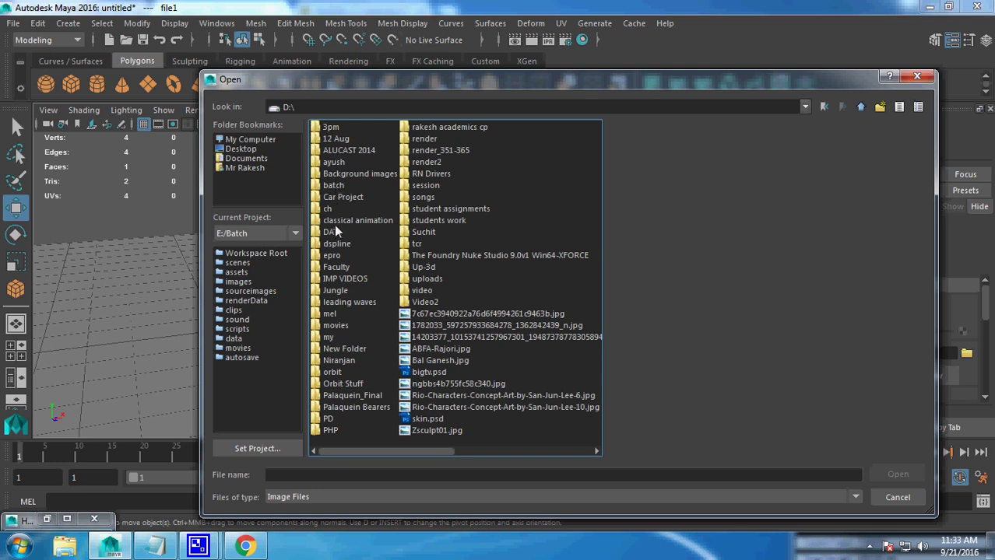
{"action": "left_click", "coordinate": [333, 174]}
{"action": "left_click", "coordinate": [333, 186]}
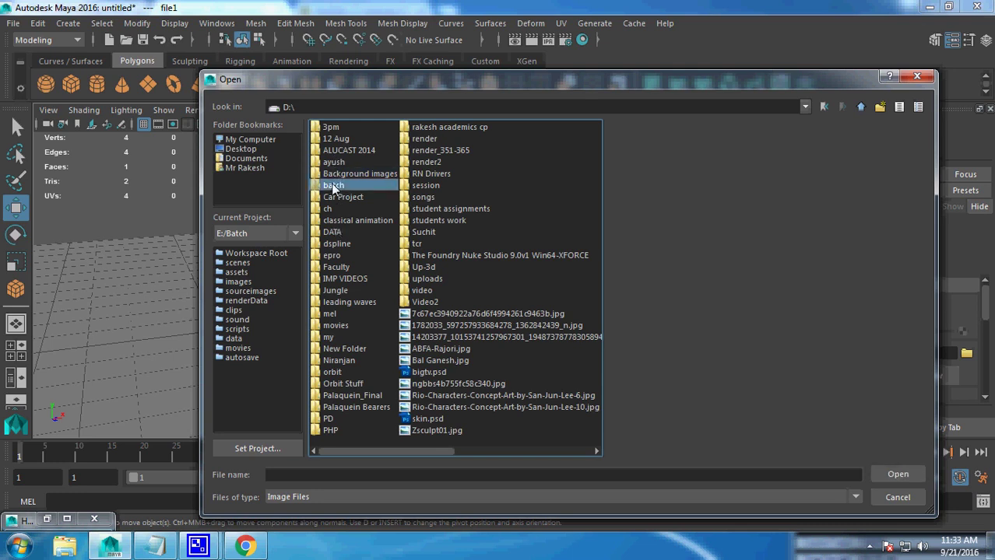
{"action": "left_click", "coordinate": [337, 231]}
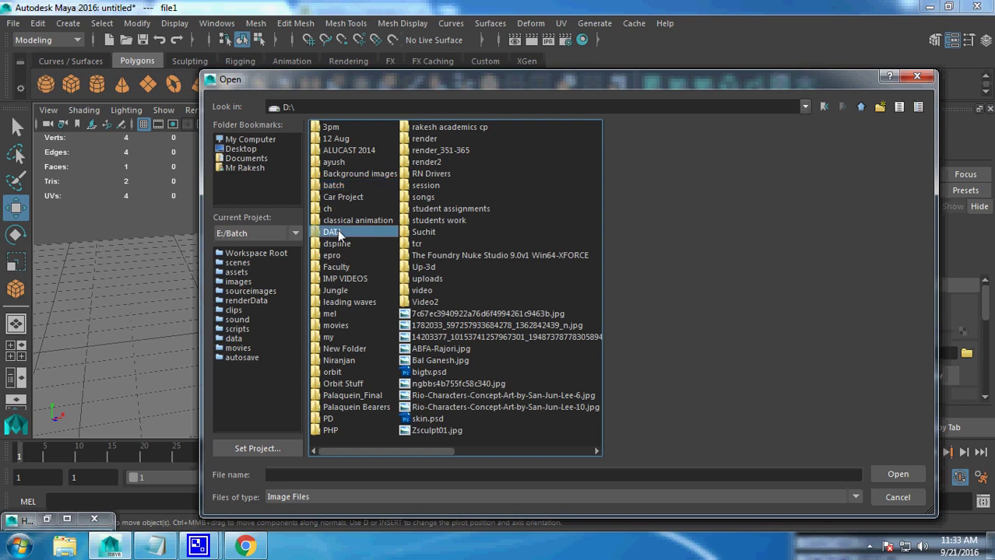
{"action": "double_click", "coordinate": [339, 232]}
{"action": "double_click", "coordinate": [338, 291]}
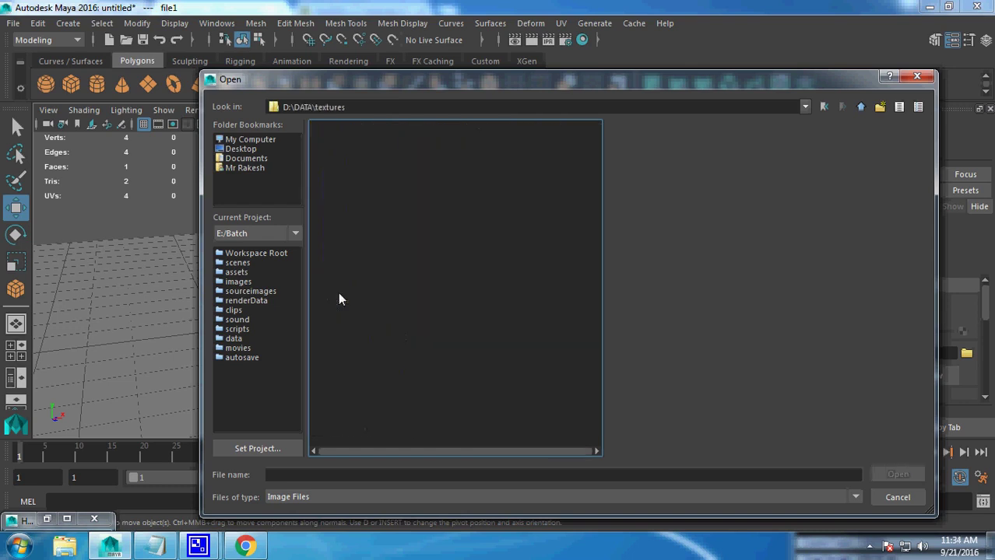
{"action": "left_click_drag", "start_coordinate": [339, 451], "coordinate": [608, 459]}
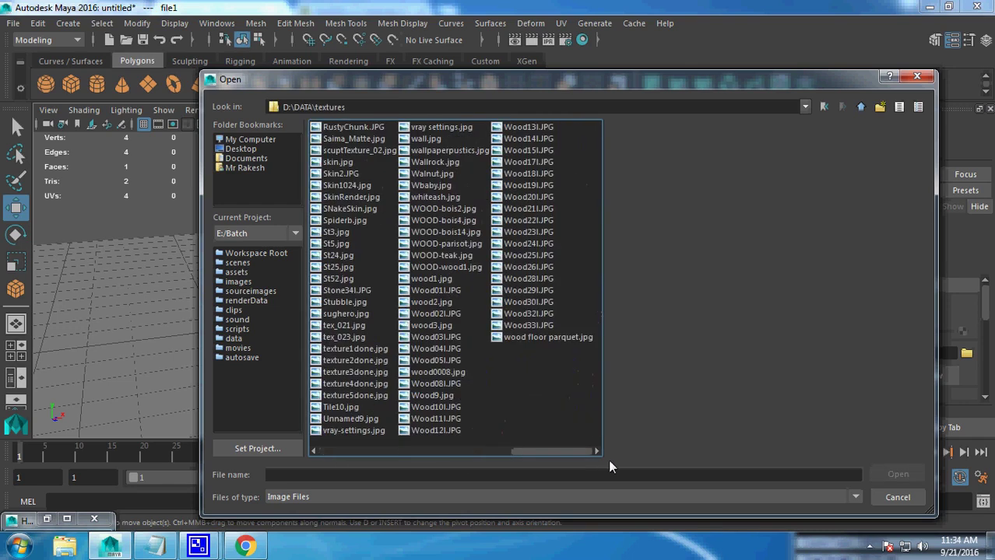
{"action": "left_click", "coordinate": [529, 325]}
{"action": "left_click", "coordinate": [894, 474]}
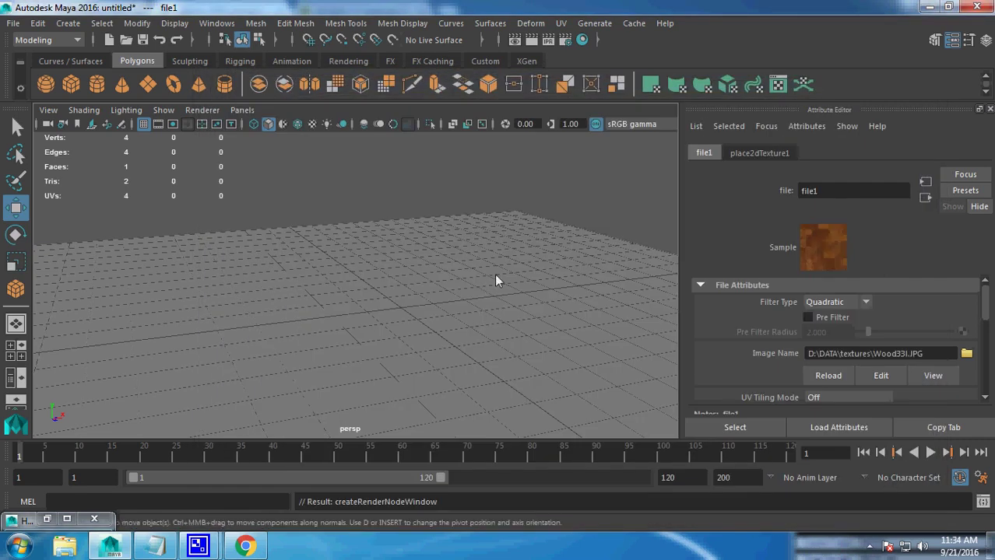
- Switch the viewport to textured display (6) to show the wood floor
{"action": "left_click_drag", "start_coordinate": [507, 370], "coordinate": [460, 340], "text": "alt"}
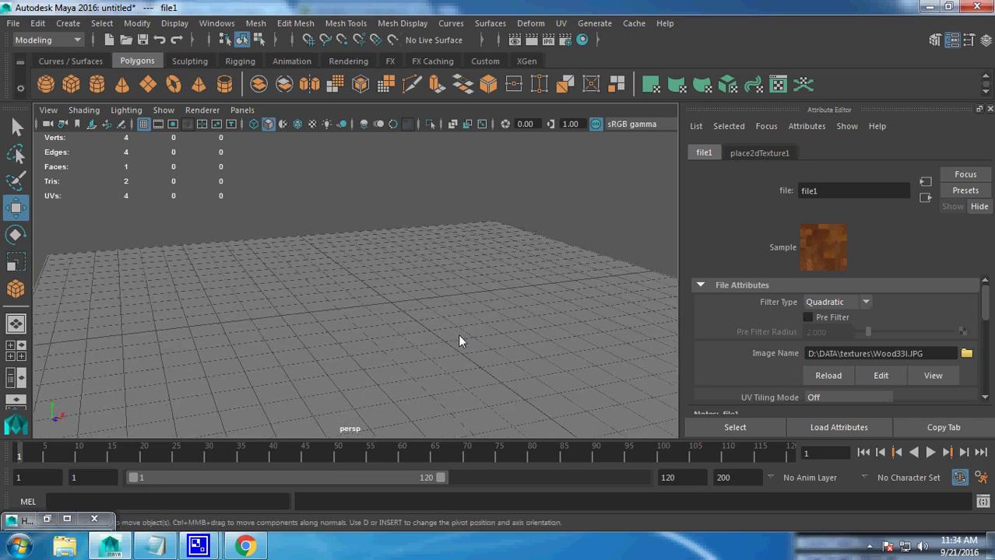
{"action": "key", "text": "6"}
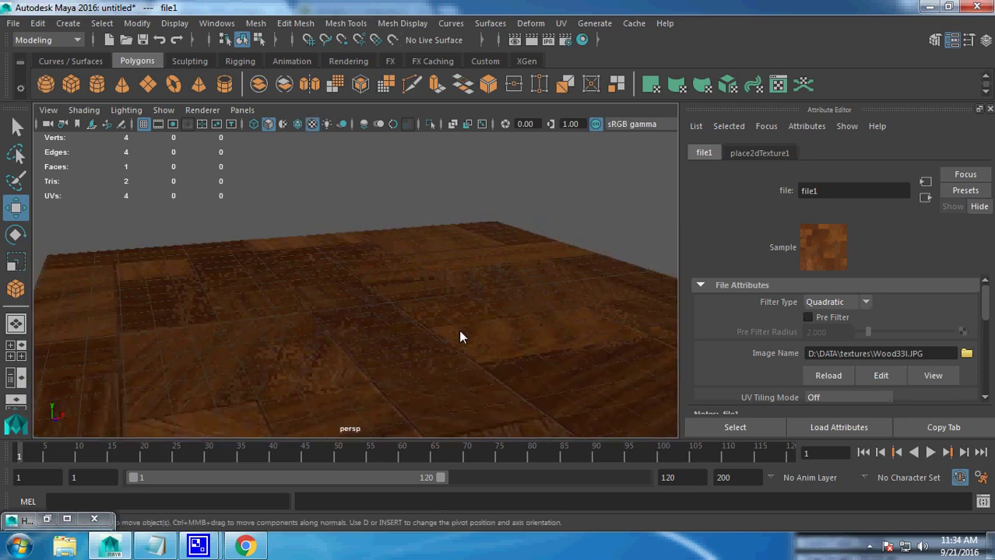
{"action": "scroll", "coordinate": [459, 327], "scroll_direction": "down", "scroll_amount": 3}
{"action": "scroll", "coordinate": [459, 331], "scroll_direction": "up", "scroll_amount": 3}
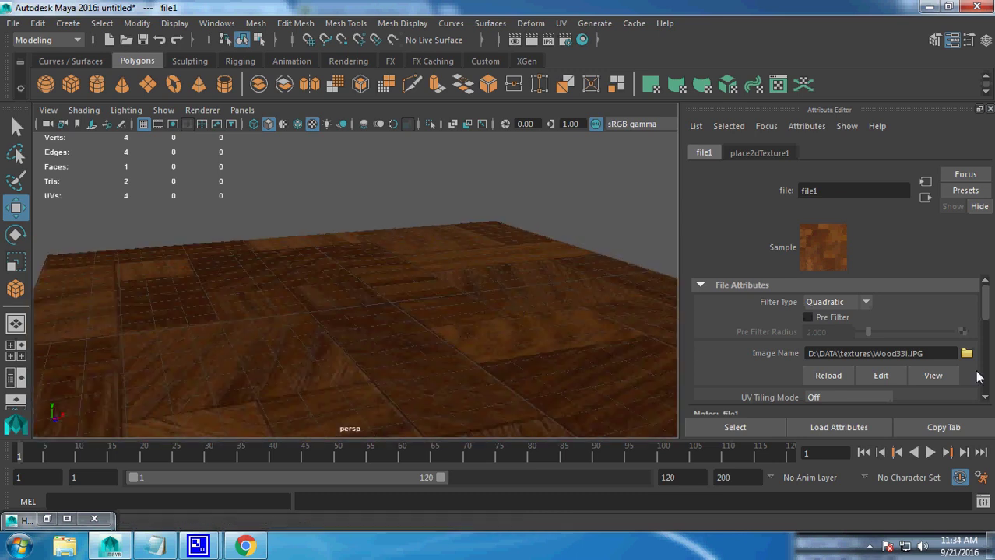
- Toggle Use Image Sequence on and back off in file1's File Attributes
{"action": "left_click_drag", "start_coordinate": [924, 354], "coordinate": [777, 361]}
{"action": "scroll", "coordinate": [778, 362], "scroll_direction": "down", "scroll_amount": 1}
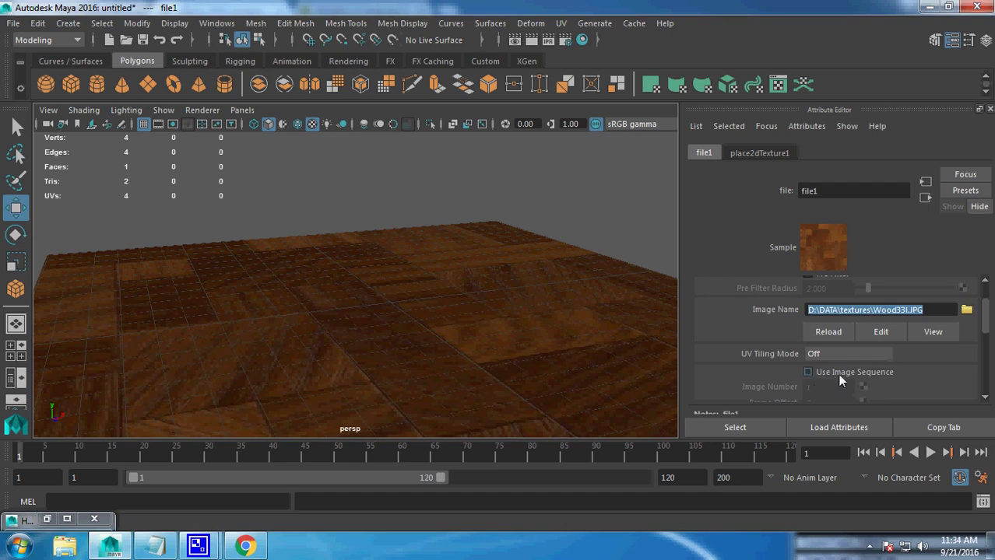
{"action": "left_click", "coordinate": [813, 373]}
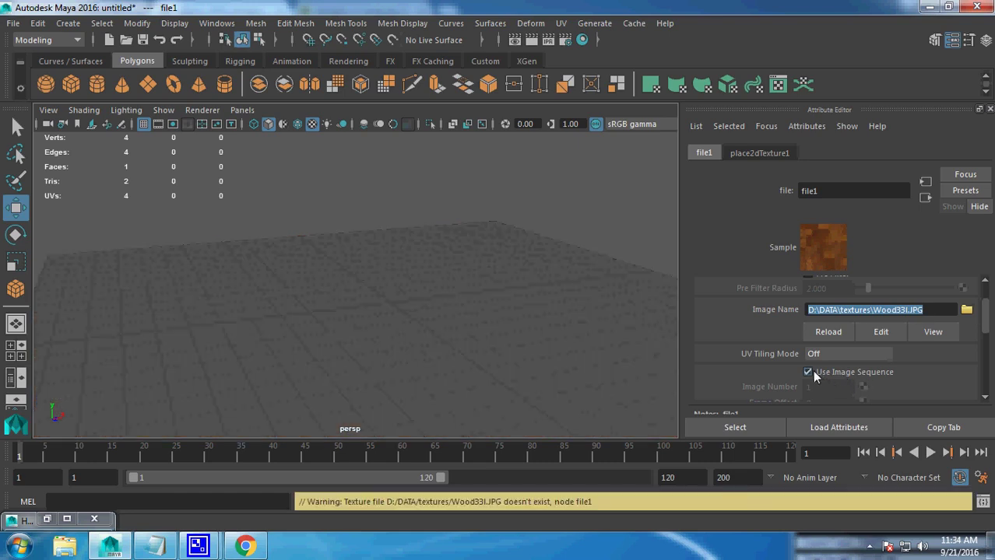
{"action": "left_click", "coordinate": [813, 374]}
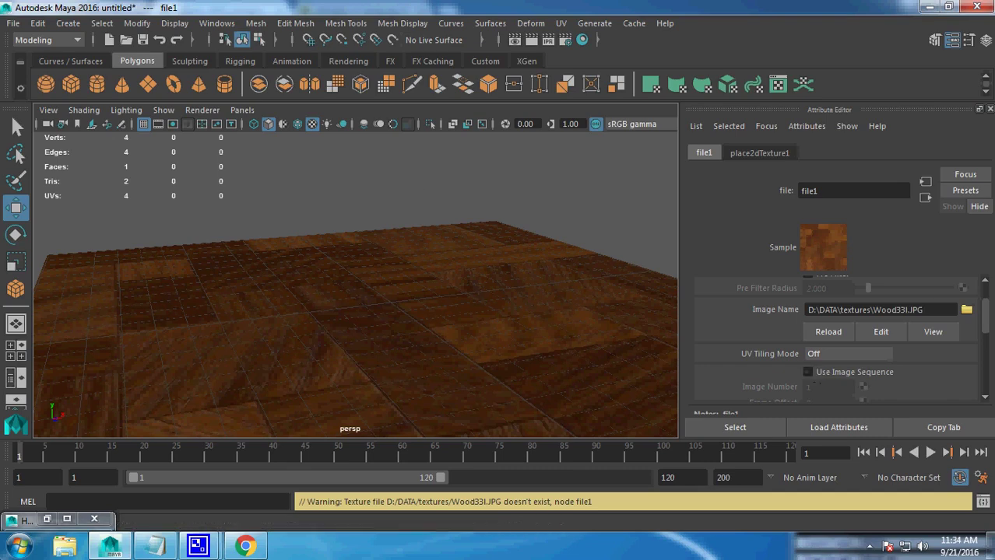
{"action": "left_click", "coordinate": [60, 549]}
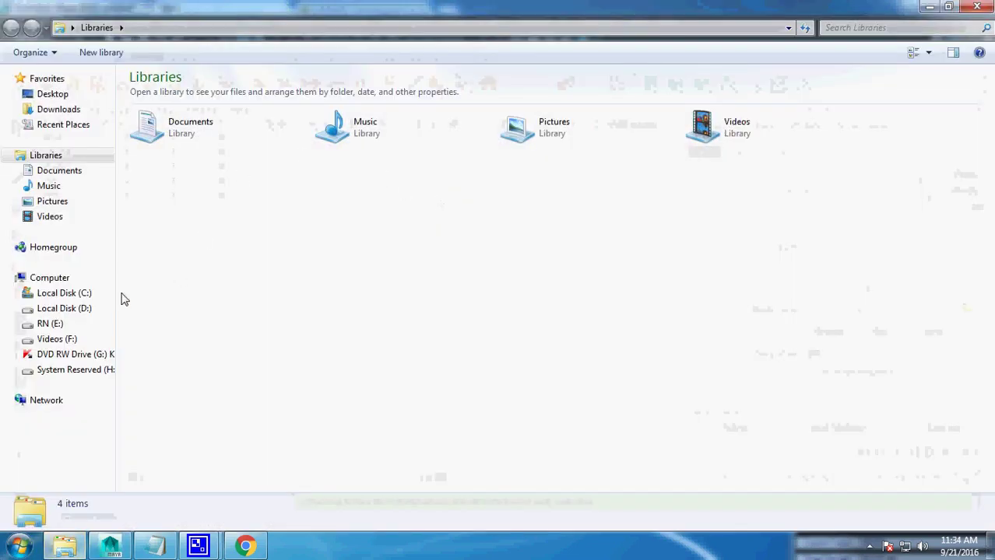
{"action": "left_click", "coordinate": [76, 310]}
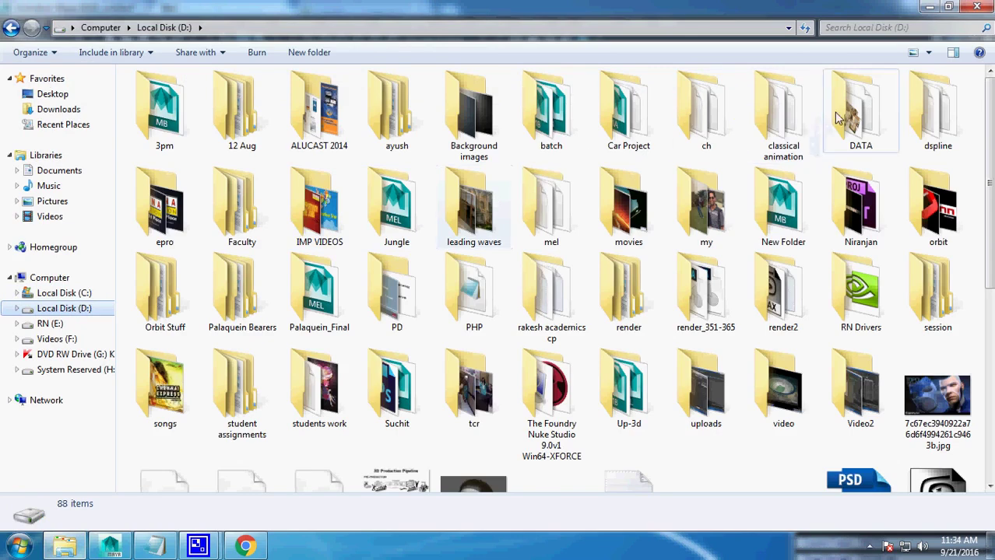
{"action": "double_click", "coordinate": [839, 109]}
{"action": "double_click", "coordinate": [151, 339]}
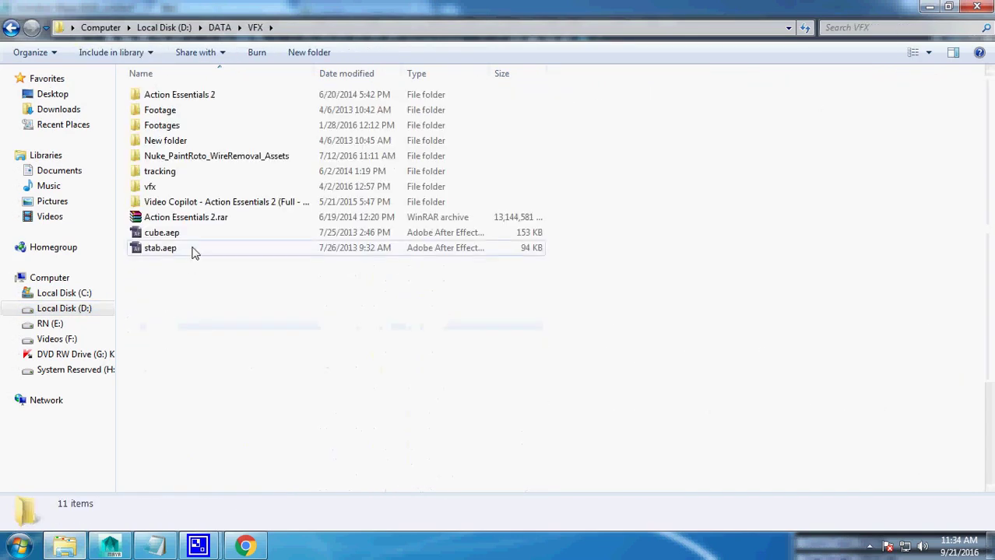
{"action": "double_click", "coordinate": [153, 186]}
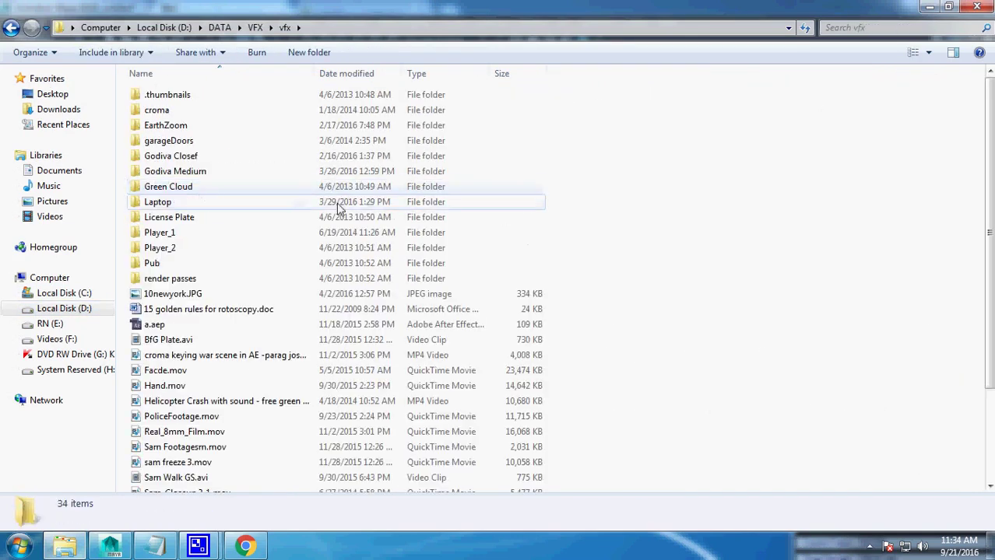
{"action": "double_click", "coordinate": [163, 233]}
{"action": "left_click", "coordinate": [11, 27]}
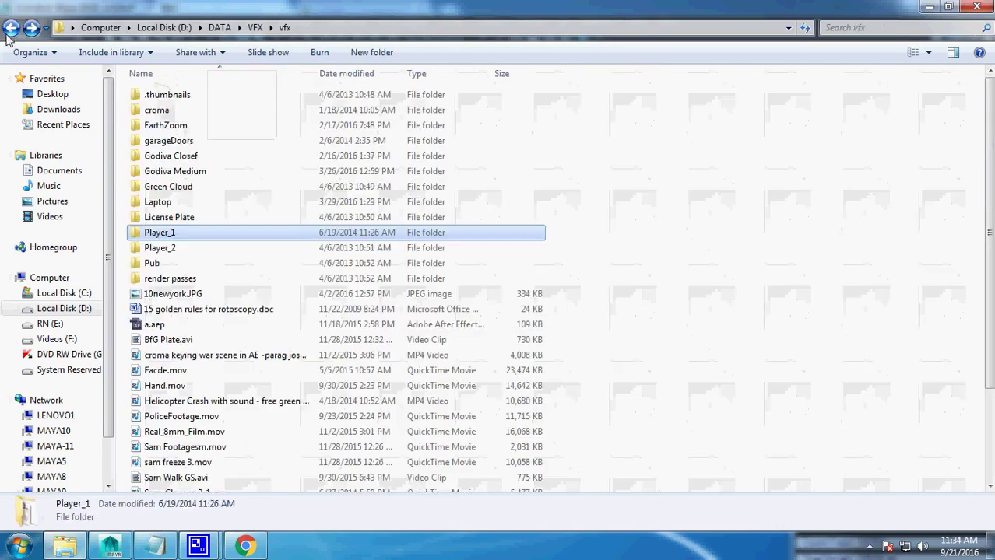
{"action": "double_click", "coordinate": [195, 173]}
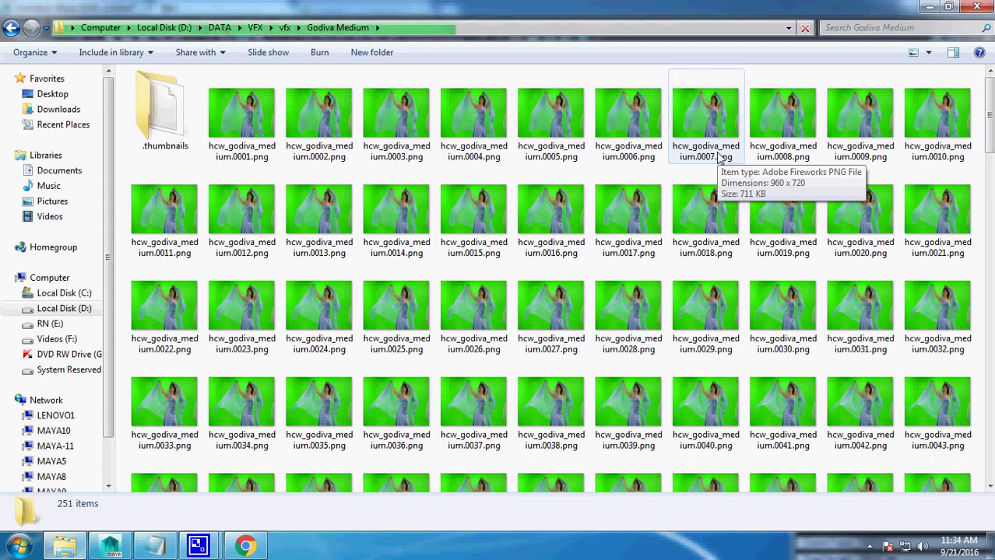
{"action": "left_click", "coordinate": [243, 547]}
{"action": "left_click", "coordinate": [110, 546]}
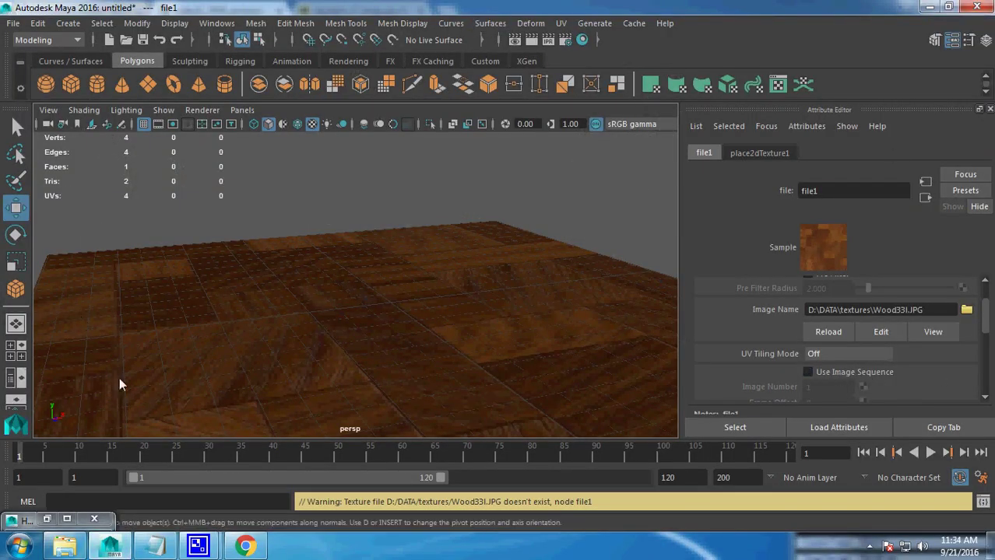
- Frame the floor plane, hide the viewport grid, and tumble to a steeper view
{"action": "key", "text": "f"}
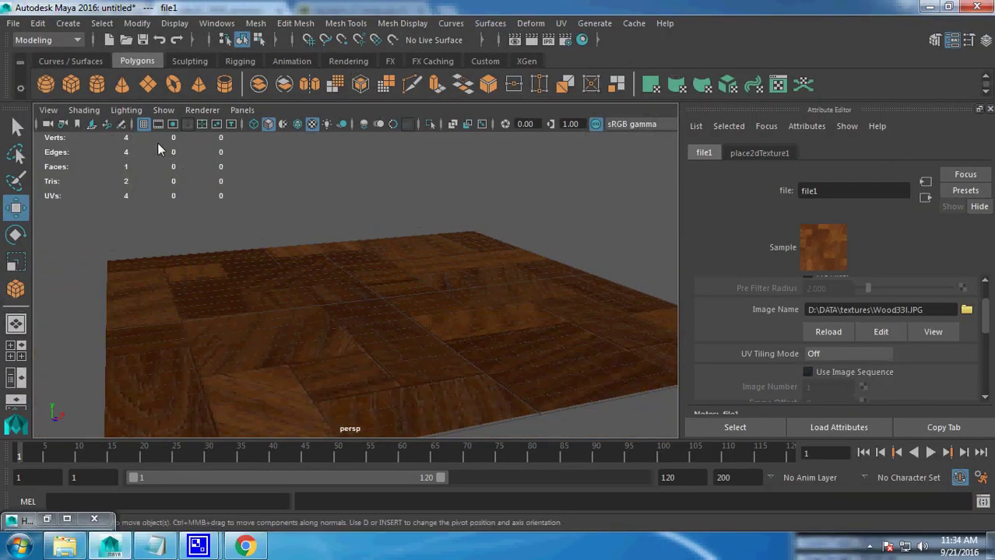
{"action": "left_click", "coordinate": [143, 124]}
{"action": "mouse_move", "coordinate": [437, 263]}
{"action": "left_mouse_down", "text": "alt"}
{"action": "mouse_move", "coordinate": [412, 314]}
{"action": "mouse_move", "coordinate": [420, 344]}
{"action": "mouse_move", "coordinate": [581, 315]}
{"action": "mouse_move", "coordinate": [429, 333]}
{"action": "mouse_move", "coordinate": [550, 299]}
{"action": "mouse_move", "coordinate": [399, 318]}
{"action": "mouse_move", "coordinate": [545, 273]}
{"action": "left_mouse_up", "text": "alt"}
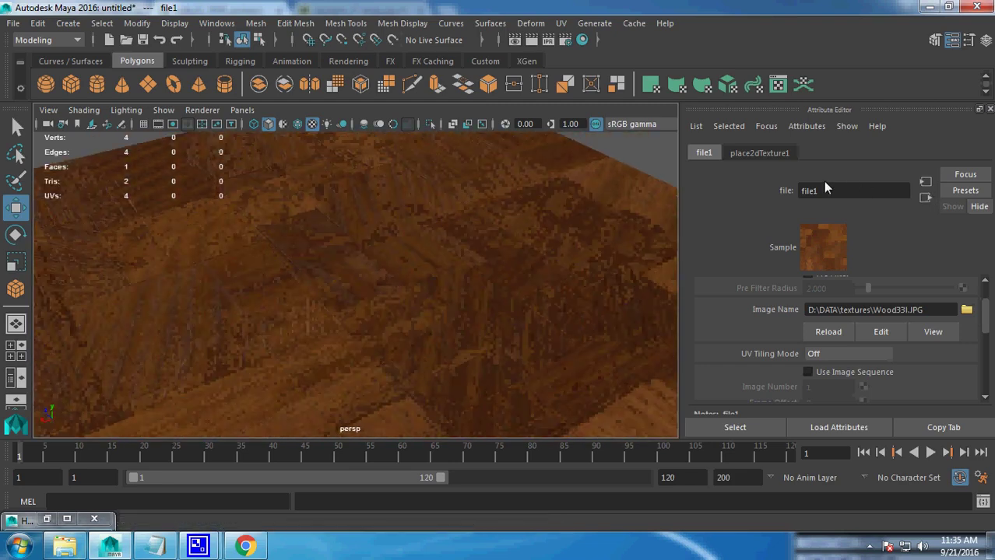
- In place2dTexture1, try Translate Frame U of 3, then reset it to 0
{"action": "left_click", "coordinate": [768, 153]}
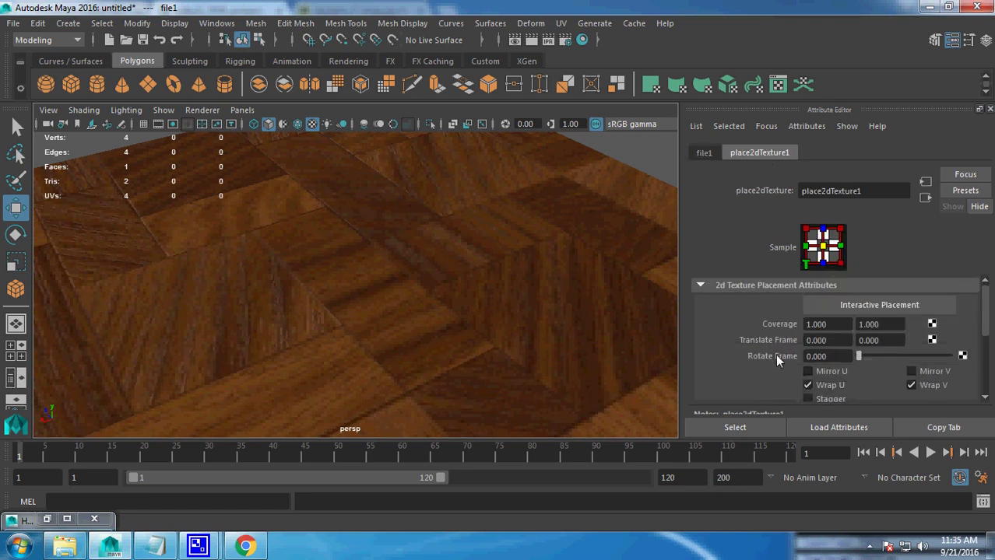
{"action": "scroll", "coordinate": [795, 359], "scroll_direction": "down", "scroll_amount": 1}
{"action": "scroll", "coordinate": [794, 359], "scroll_direction": "up", "scroll_amount": 1}
{"action": "type", "text": "3"}
{"action": "key", "text": "Return"}
{"action": "type", "text": "0"}
{"action": "key", "text": "Return"}
- Test rotating the texture frame and back to 0, then try Mirror U
{"action": "scroll", "coordinate": [813, 373], "scroll_direction": "down", "scroll_amount": 2}
{"action": "scroll", "coordinate": [822, 352], "scroll_direction": "up", "scroll_amount": 1}
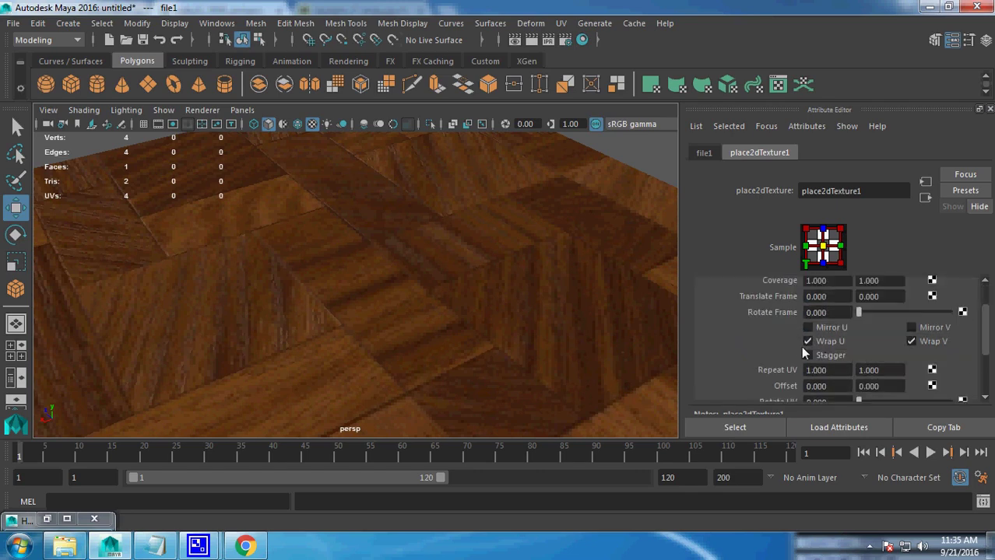
{"action": "left_click_drag", "start_coordinate": [857, 312], "coordinate": [931, 319]}
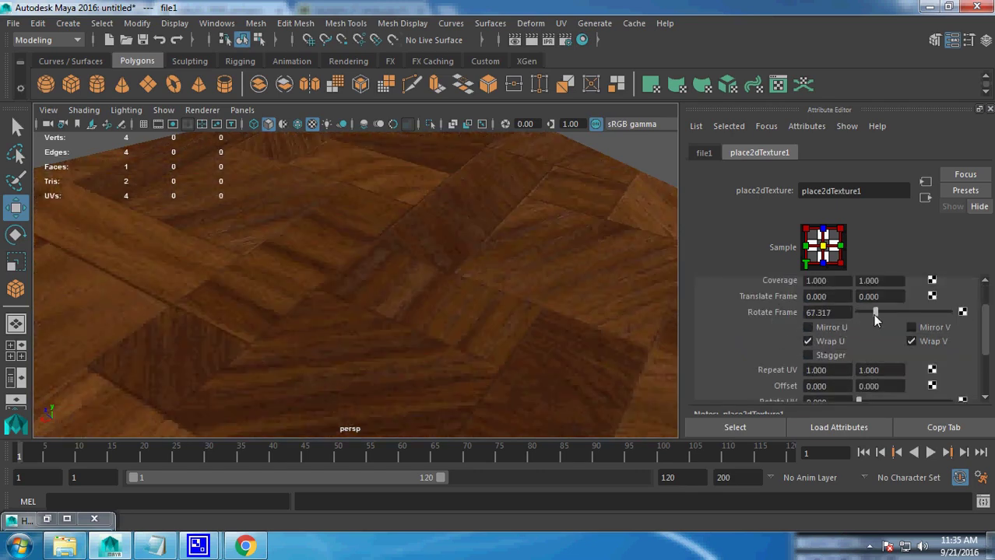
{"action": "left_click_drag", "start_coordinate": [931, 319], "coordinate": [795, 327]}
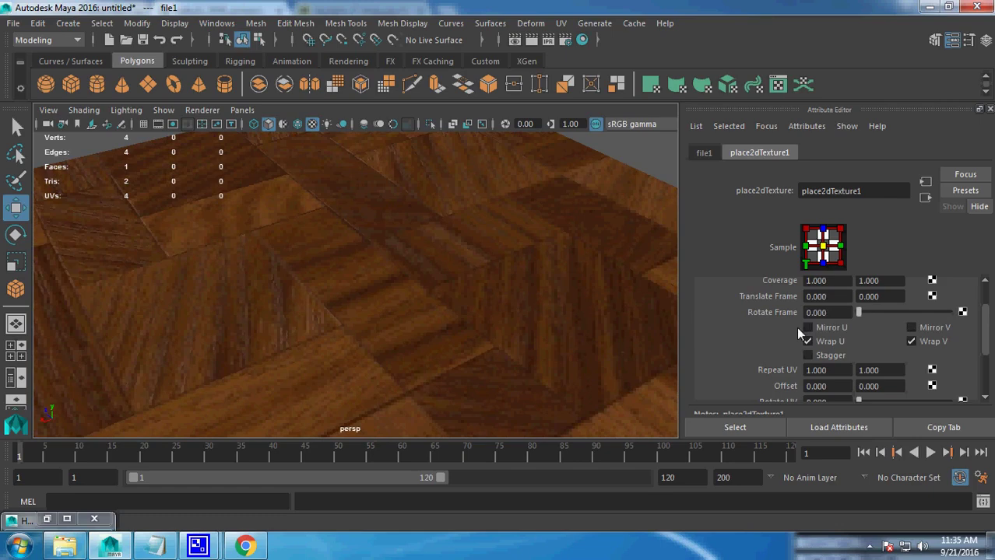
{"action": "left_click", "coordinate": [807, 327]}
{"action": "key", "text": "f"}
{"action": "scroll", "coordinate": [372, 296], "scroll_direction": "up", "scroll_amount": 5}
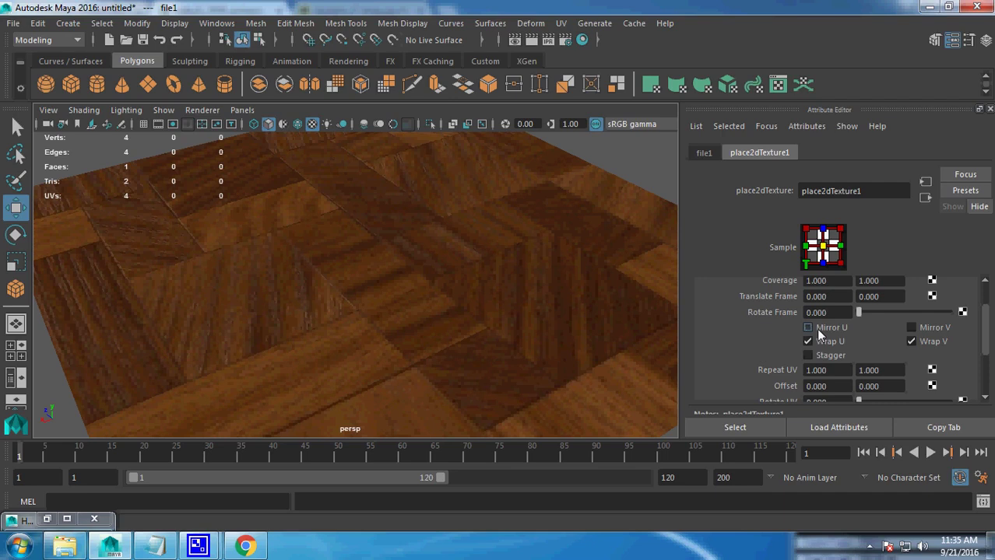
{"action": "scroll", "coordinate": [756, 336], "scroll_direction": "down", "scroll_amount": 2}
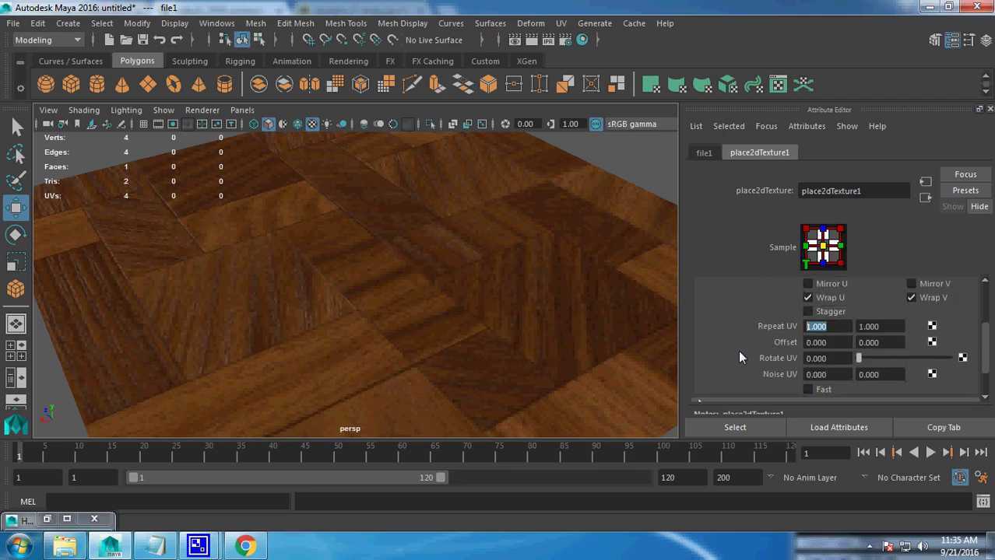
- Try Repeat UV of 4 by 4, then set it back to 1 by 1
{"action": "left_click", "coordinate": [831, 342]}
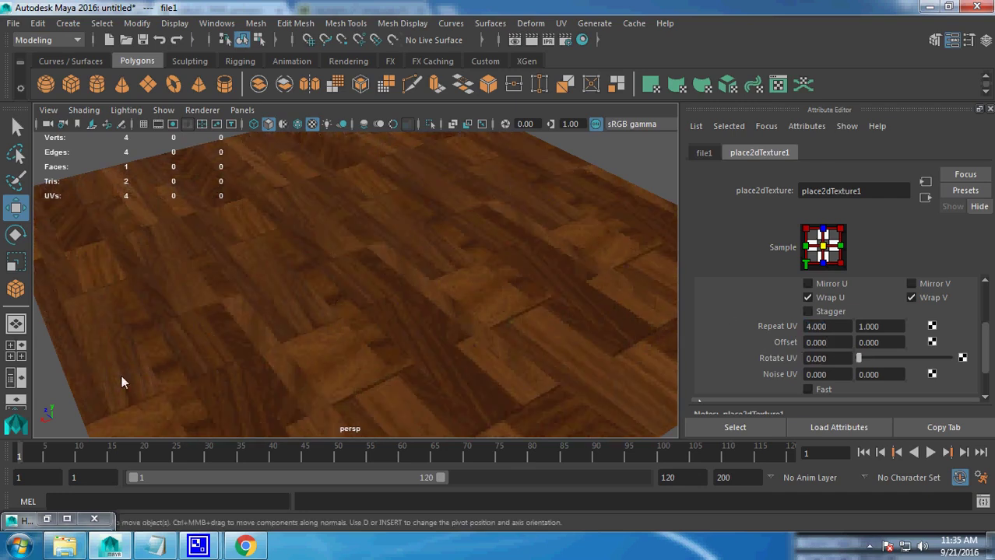
{"action": "left_click", "coordinate": [859, 327]}
{"action": "type", "text": "4"}
{"action": "key", "text": "Tab"}
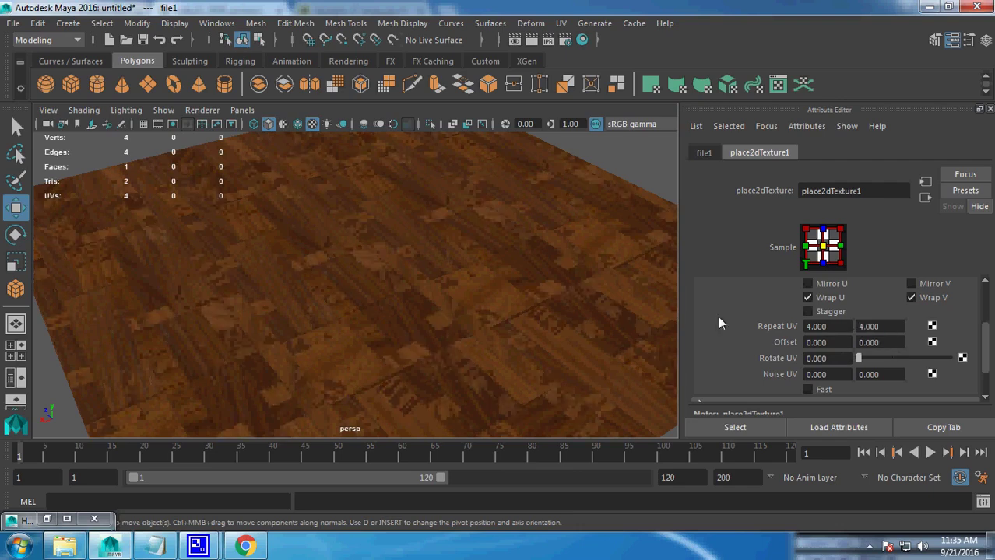
{"action": "scroll", "coordinate": [355, 351], "scroll_direction": "up", "scroll_amount": 3}
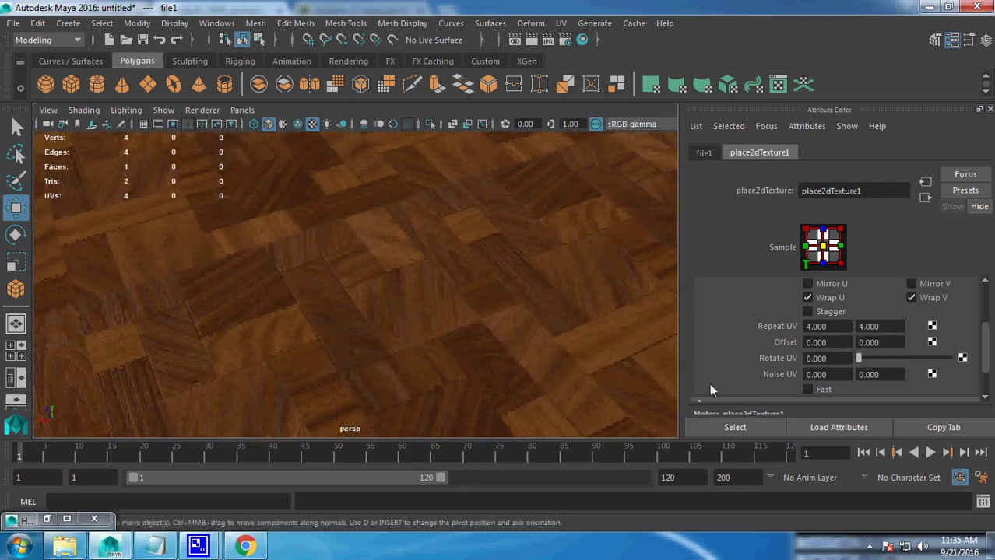
{"action": "scroll", "coordinate": [488, 309], "scroll_direction": "down", "scroll_amount": 2}
{"action": "double_click", "coordinate": [846, 326]}
{"action": "type", "text": "1"}
{"action": "key", "text": "Tab"}
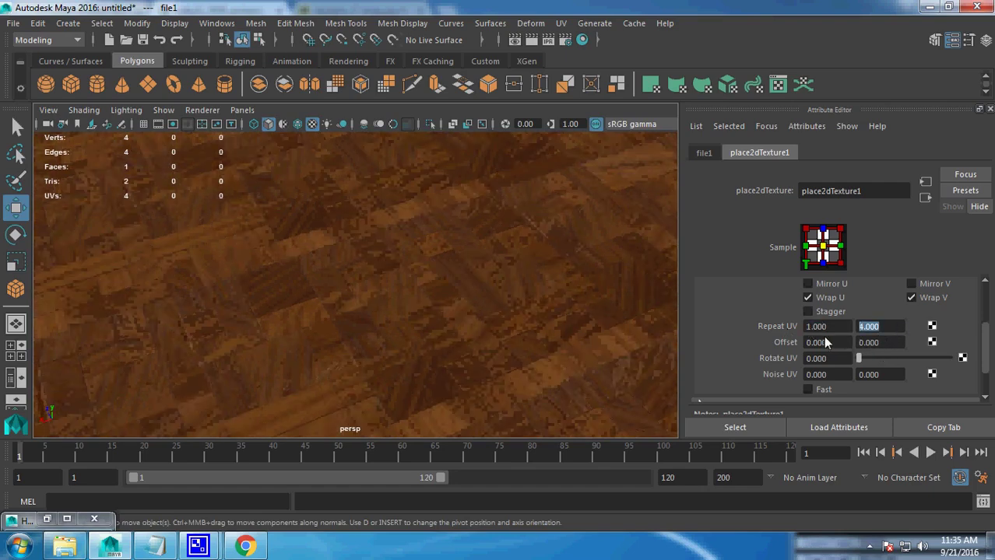
{"action": "type", "text": "1"}
{"action": "key", "text": "Tab"}
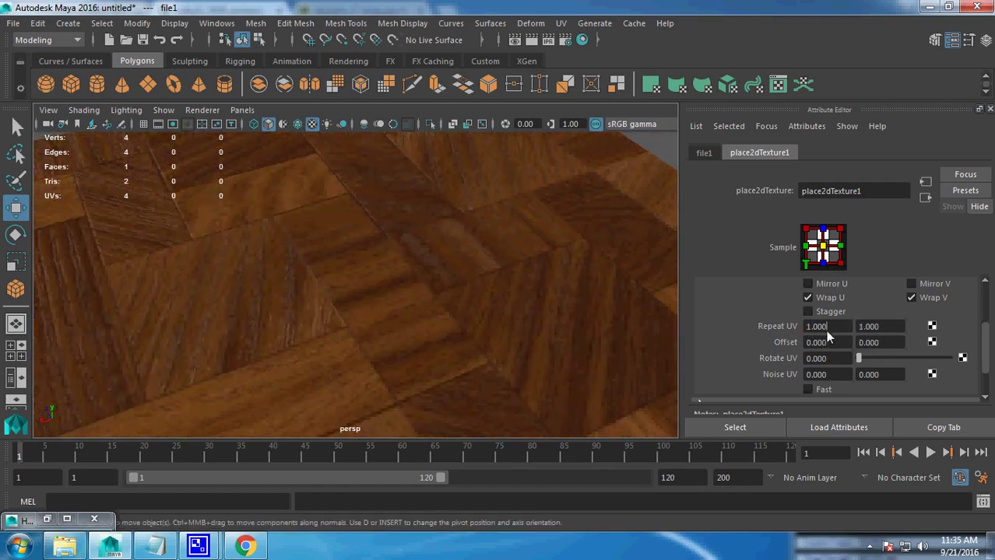
- Set Repeat UV to 3 by 3, inspect the tiling, and drag Rotate UV
{"action": "type", "text": "3"}
{"action": "key", "text": "Tab"}
{"action": "type", "text": "3"}
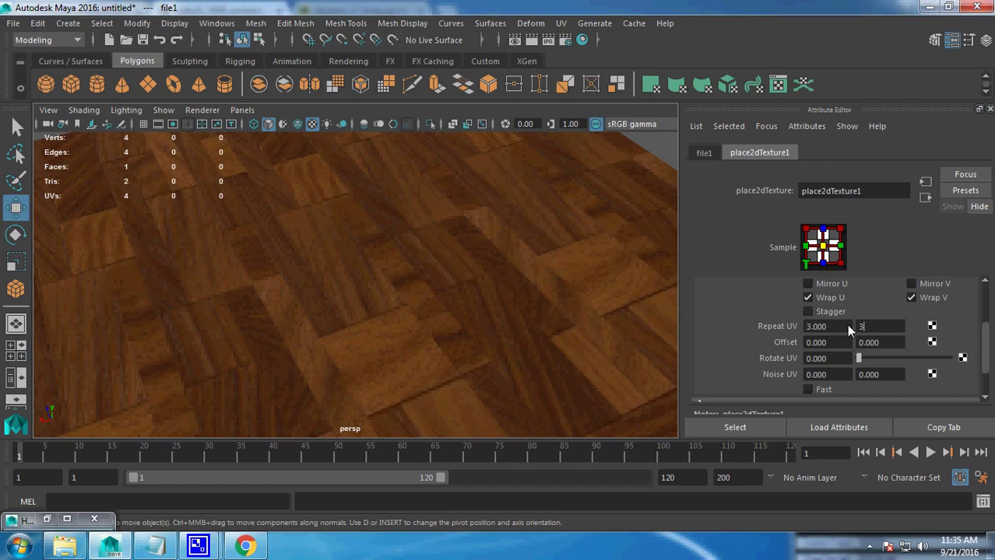
{"action": "key", "text": "Tab"}
{"action": "mouse_move", "coordinate": [522, 385]}
{"action": "left_mouse_down", "text": "alt"}
{"action": "mouse_move", "coordinate": [449, 315]}
{"action": "mouse_move", "coordinate": [474, 297]}
{"action": "left_mouse_up", "text": "alt"}
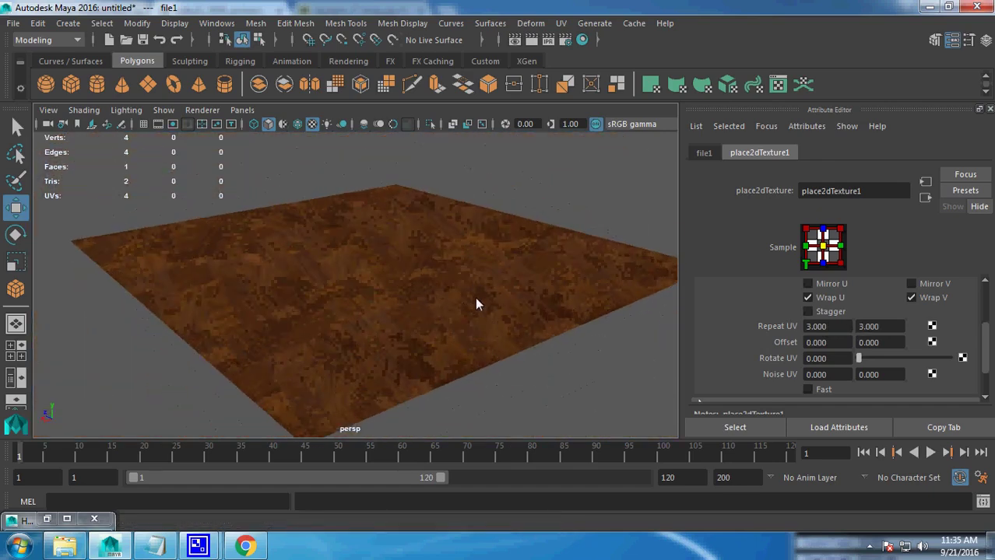
{"action": "scroll", "coordinate": [458, 308], "scroll_direction": "up", "scroll_amount": 3}
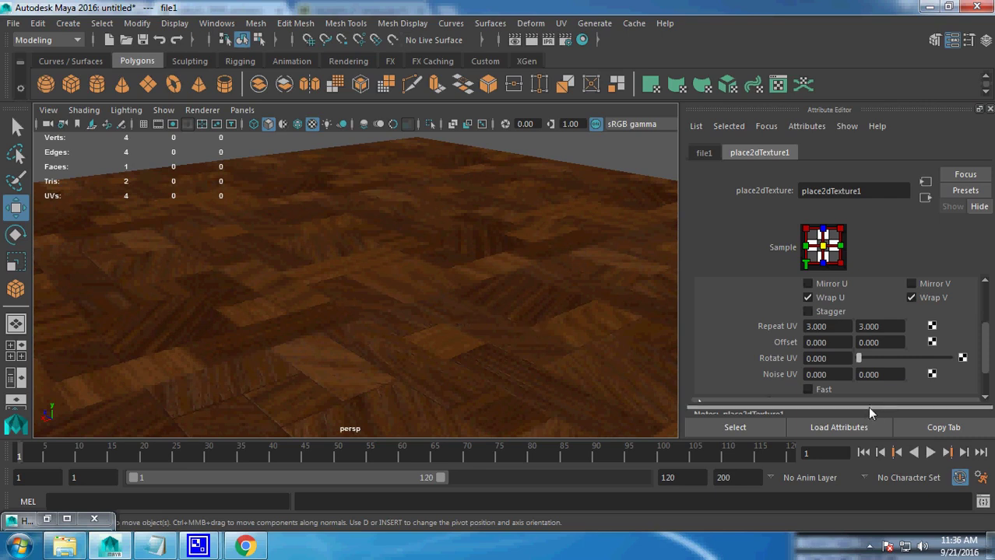
{"action": "scroll", "coordinate": [847, 385], "scroll_direction": "down", "scroll_amount": 2}
{"action": "left_click_drag", "start_coordinate": [880, 316], "coordinate": [952, 333]}
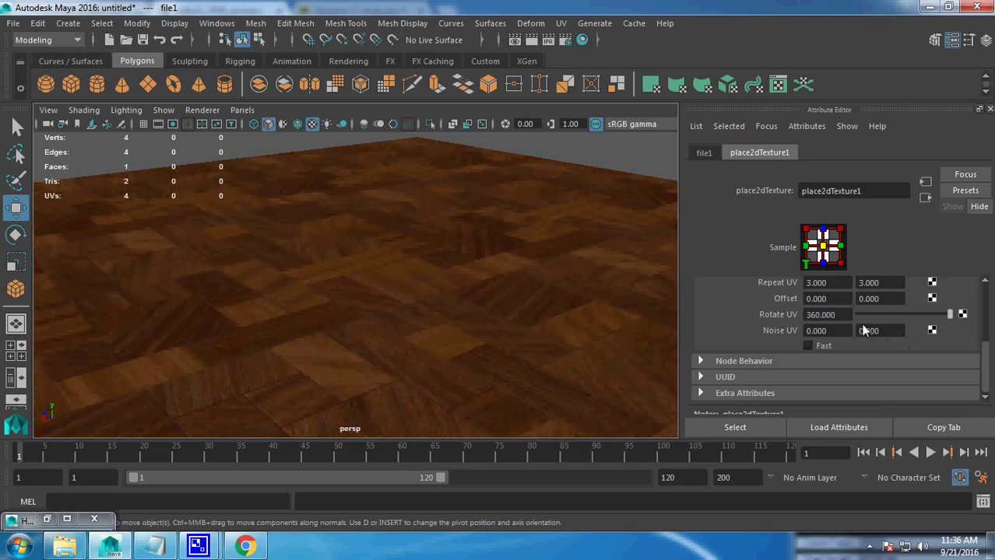
- Set Rotate UV to 0 and Noise UV to 3, then render a test frame
{"action": "key", "text": "BackSpace"}
{"action": "type", "text": "0"}
{"action": "key", "text": "Return"}
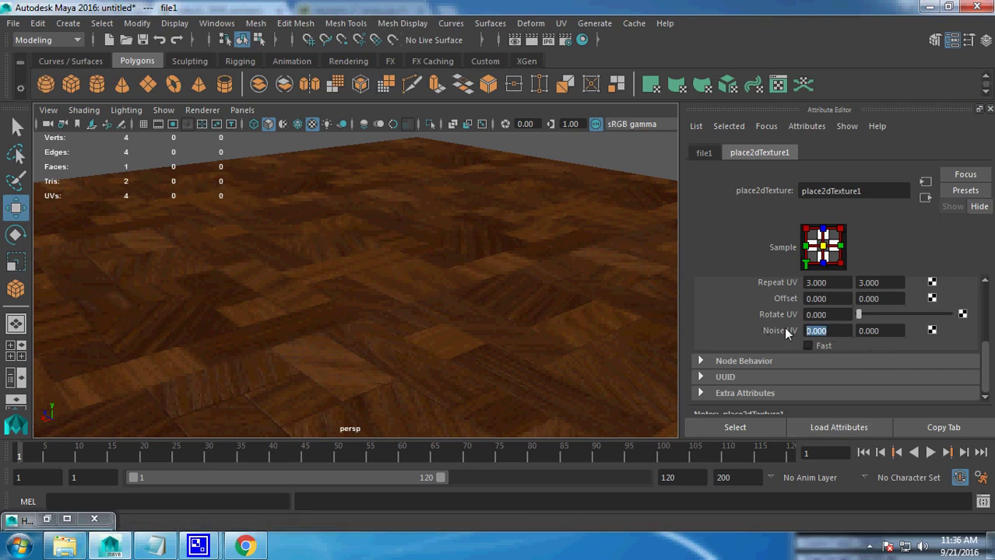
{"action": "type", "text": "3"}
{"action": "key", "text": "Tab"}
{"action": "type", "text": "3"}
{"action": "key", "text": "Return"}
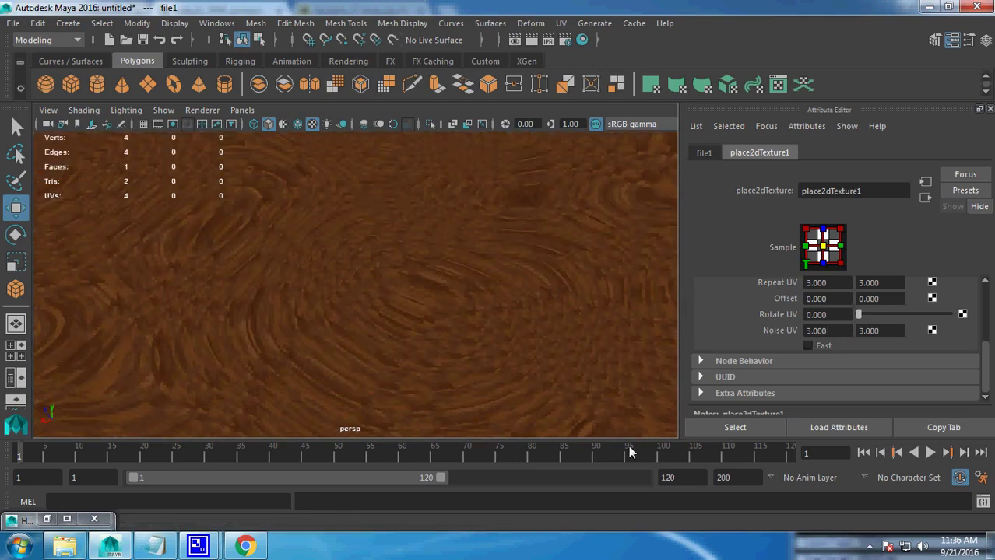
{"action": "left_click", "coordinate": [532, 45]}
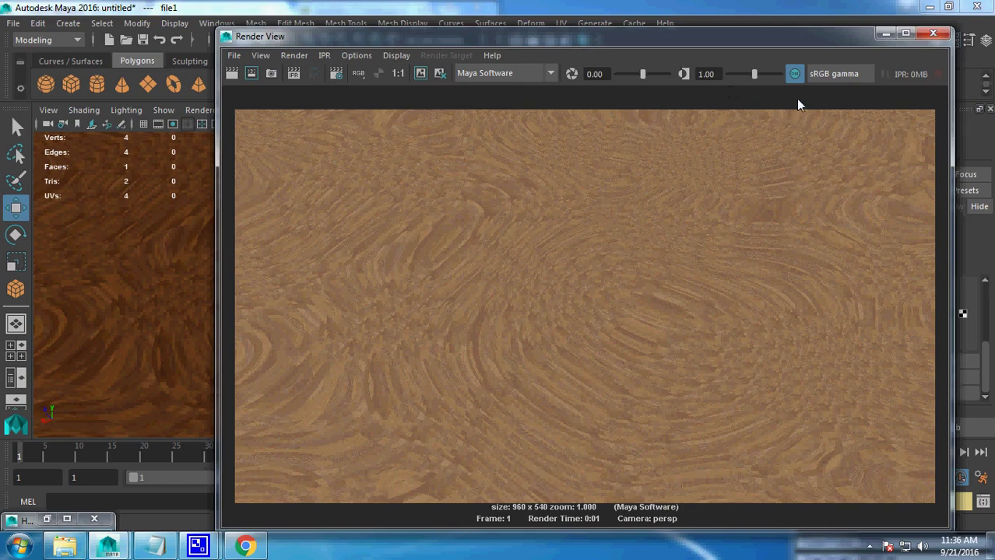
{"action": "left_click", "coordinate": [933, 33]}
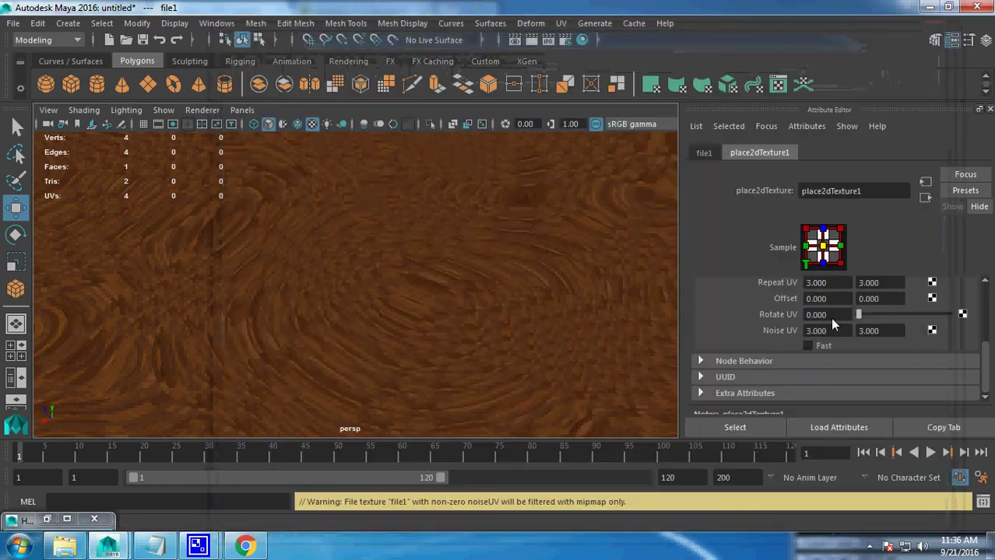
- Set Noise UV to 1 by 1
{"action": "type", "text": "1"}
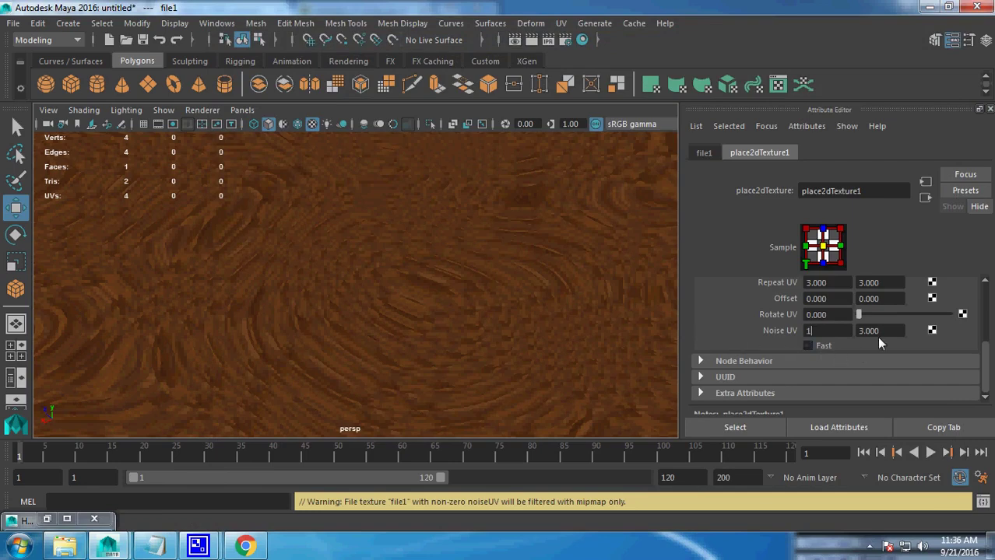
{"action": "key", "text": "Tab"}
{"action": "type", "text": "1"}
{"action": "key", "text": "Tab"}
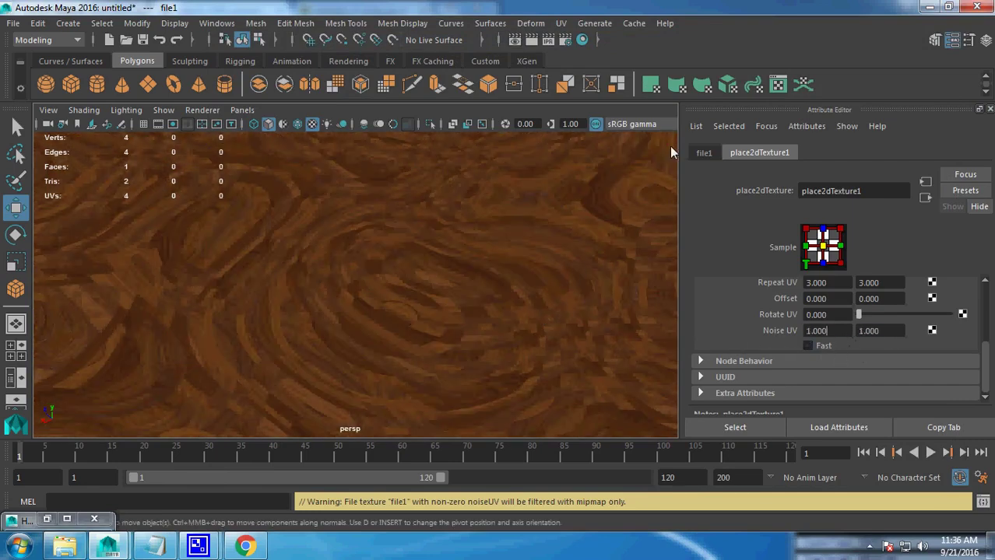
- Select the floor plane, show the Floor material's attributes, and restore the Hypershade
{"action": "left_click", "coordinate": [704, 154]}
{"action": "left_click", "coordinate": [367, 371]}
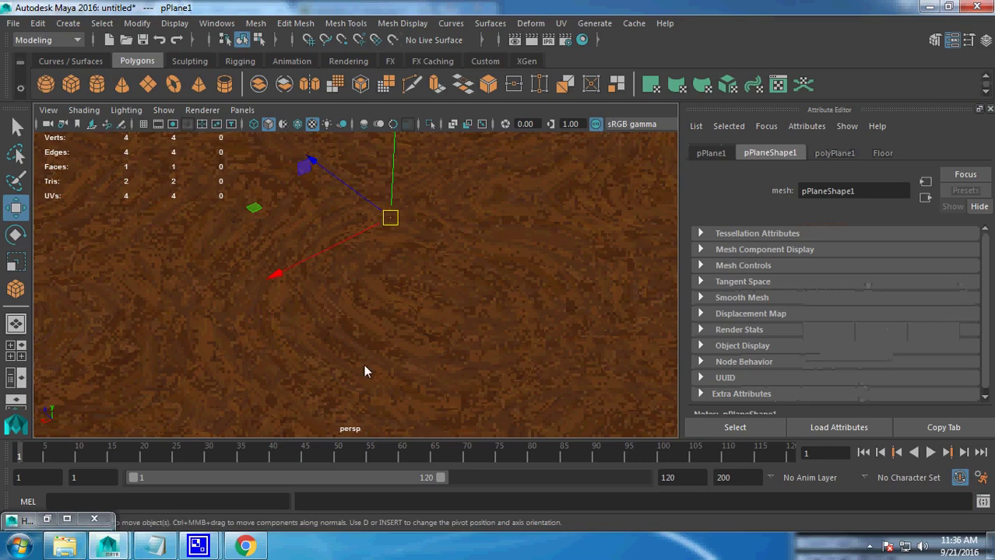
{"action": "scroll", "coordinate": [294, 283], "scroll_direction": "down", "scroll_amount": 3}
{"action": "left_click", "coordinate": [879, 153]}
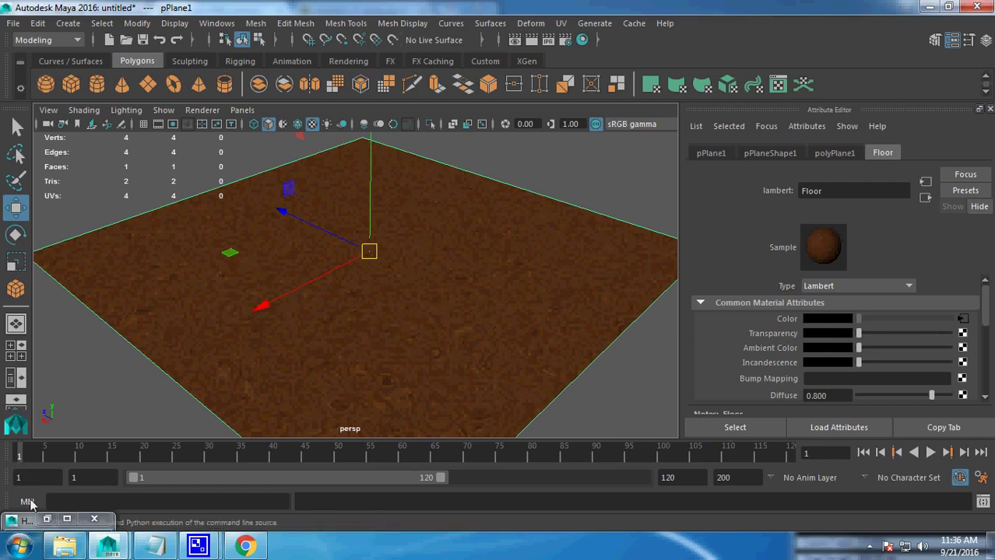
{"action": "left_click", "coordinate": [45, 521]}
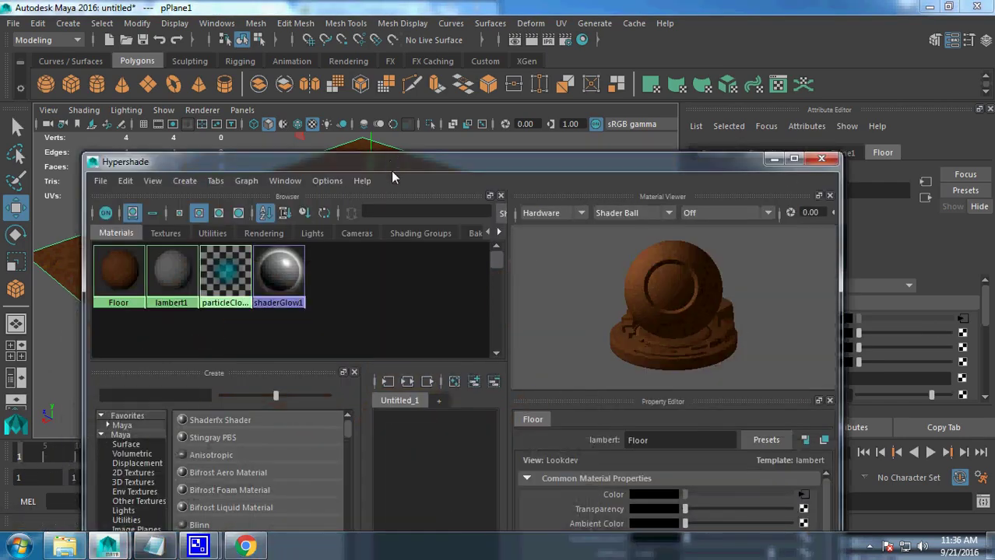
- Reposition the Hypershade window and close its Material Viewer and Property Editor panels
{"action": "left_click_drag", "start_coordinate": [312, 162], "coordinate": [569, 6]}
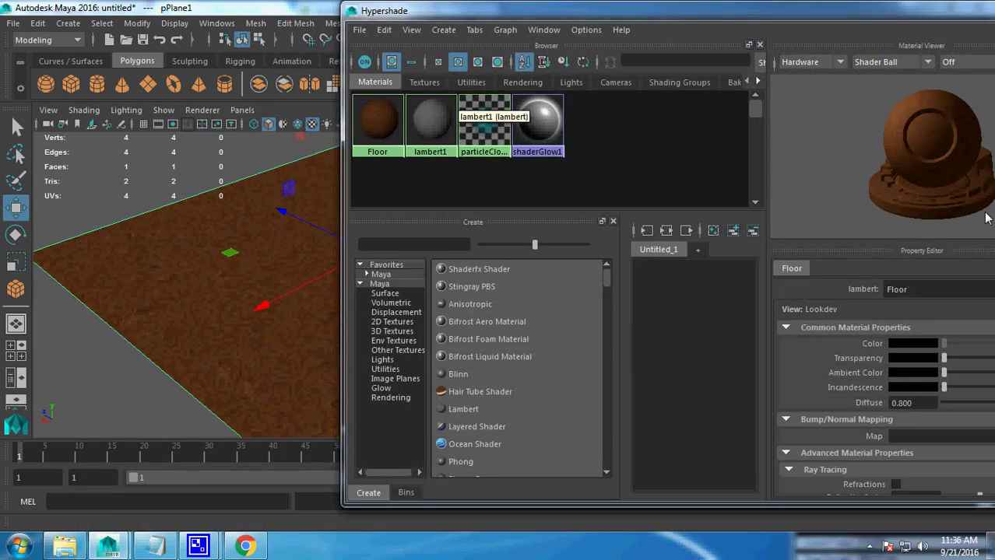
{"action": "left_click_drag", "start_coordinate": [788, 11], "coordinate": [572, 31]}
{"action": "left_click", "coordinate": [869, 64]}
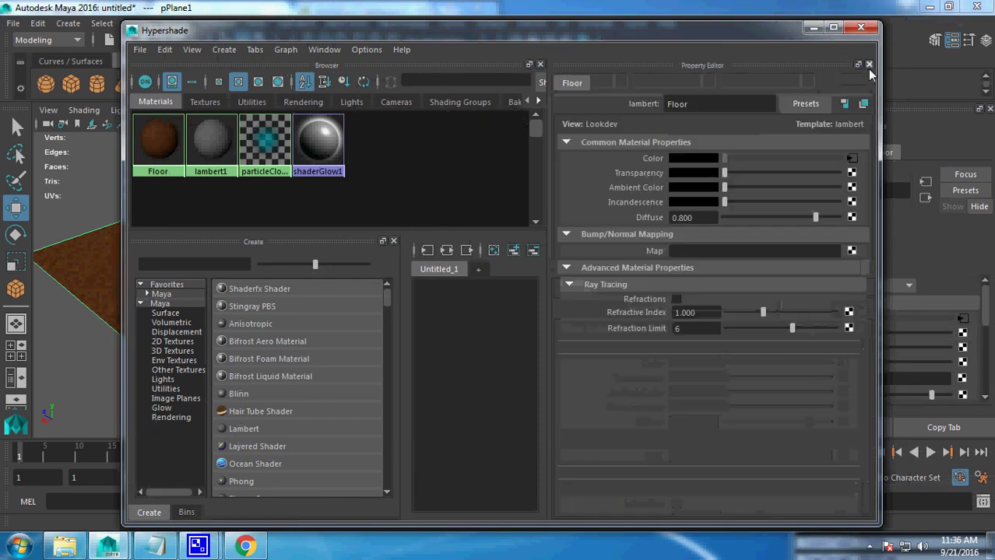
{"action": "left_click", "coordinate": [868, 63]}
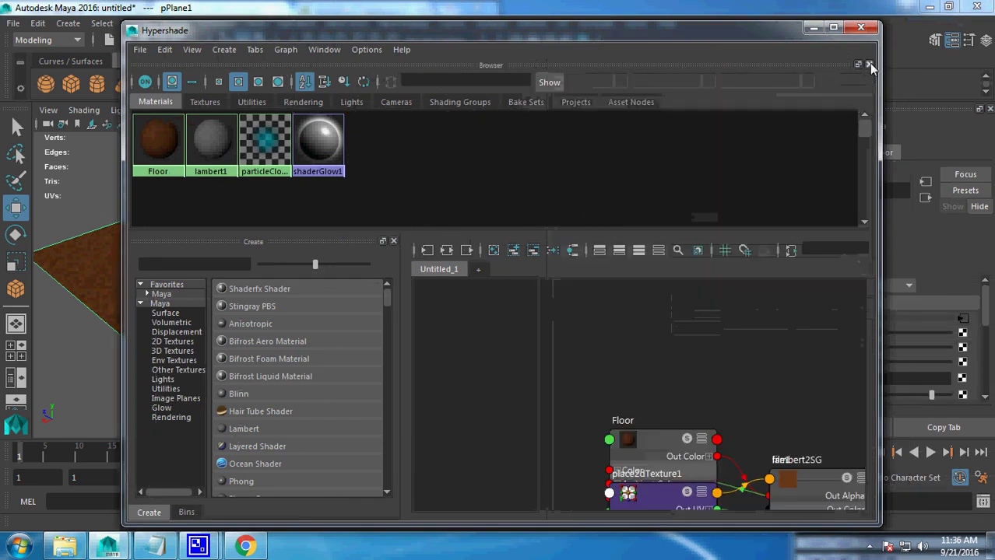
- Graph the Floor material's network, then undo to return the plane to plain grey
{"action": "right_click", "coordinate": [162, 132]}
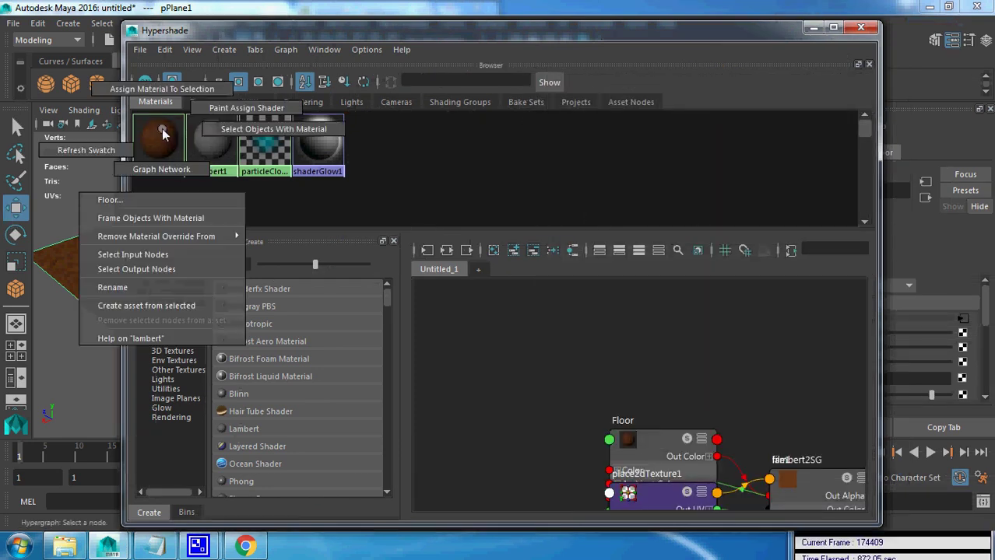
{"action": "left_click", "coordinate": [161, 169]}
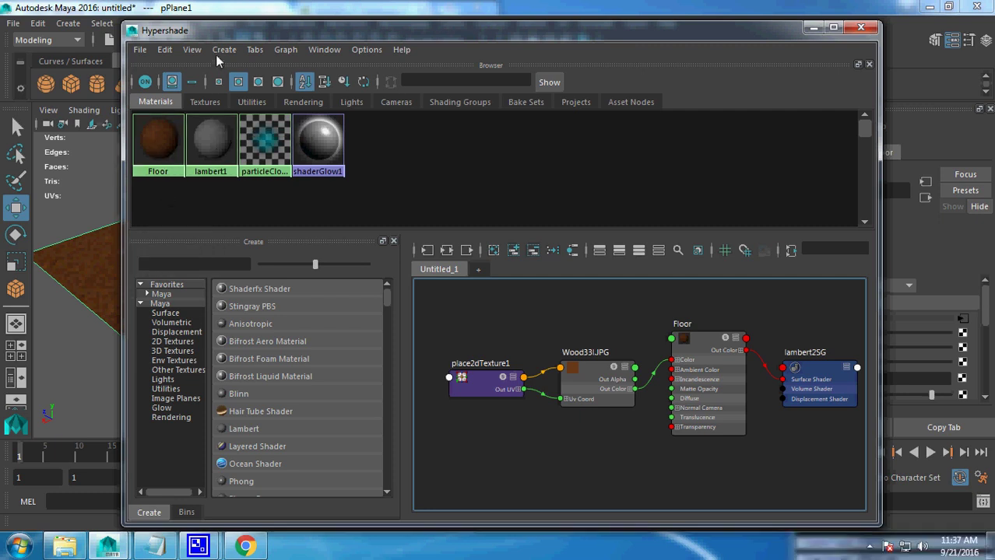
{"action": "key", "text": "ctrl+z"}
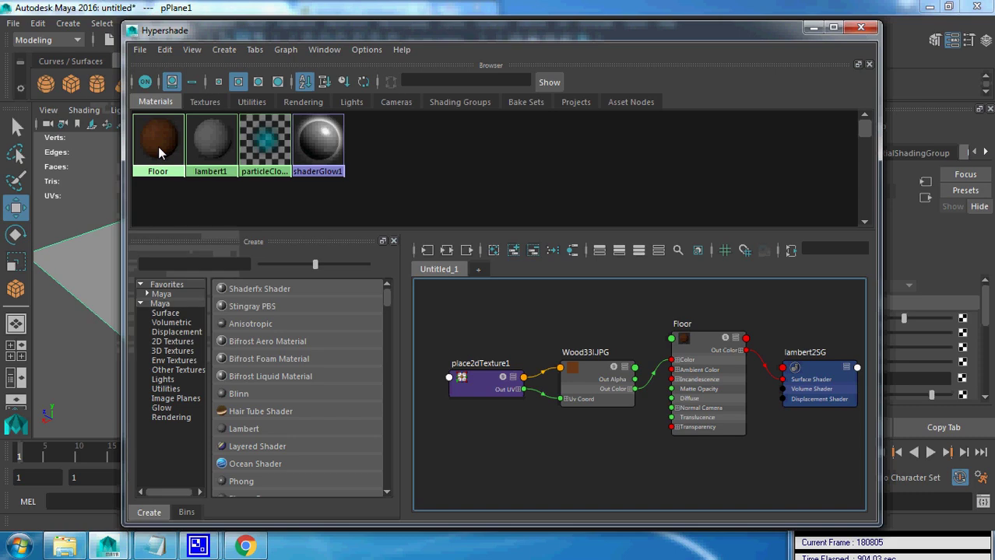
- Create a new Lambert material, lambert3, and assign it to the floor plane
{"action": "mouse_move", "coordinate": [163, 31]}
{"action": "left_mouse_down"}
{"action": "mouse_move", "coordinate": [596, 133]}
{"action": "mouse_move", "coordinate": [560, 21]}
{"action": "left_mouse_up"}
{"action": "right_click_drag", "start_coordinate": [353, 140], "coordinate": [354, 215]}
{"action": "mouse_move", "coordinate": [349, 514]}
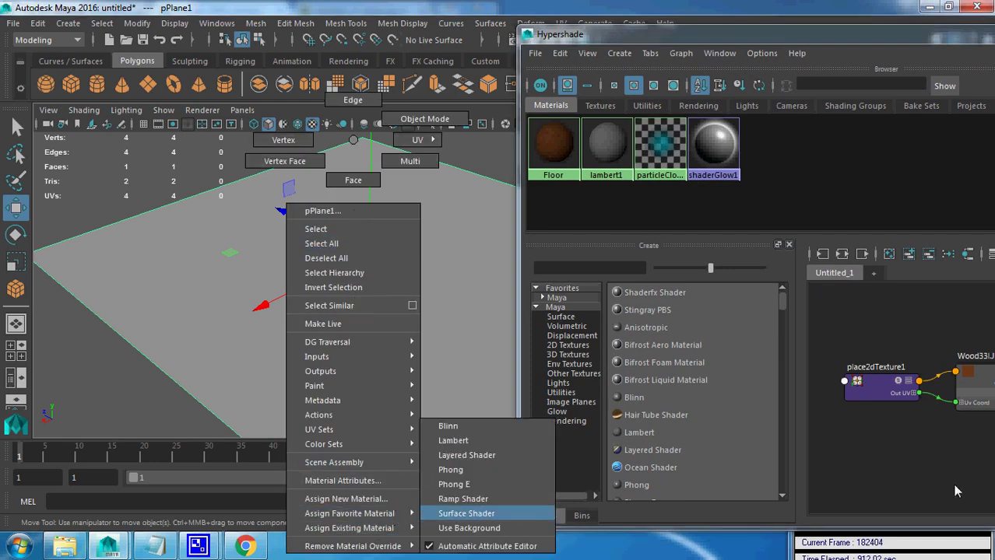
{"action": "left_click", "coordinate": [667, 32]}
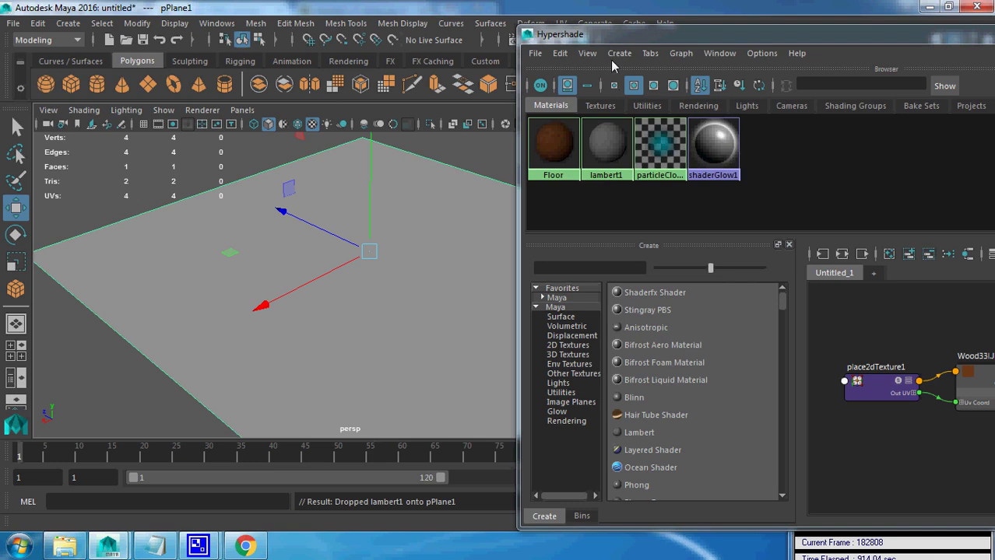
{"action": "left_click", "coordinate": [616, 55]}
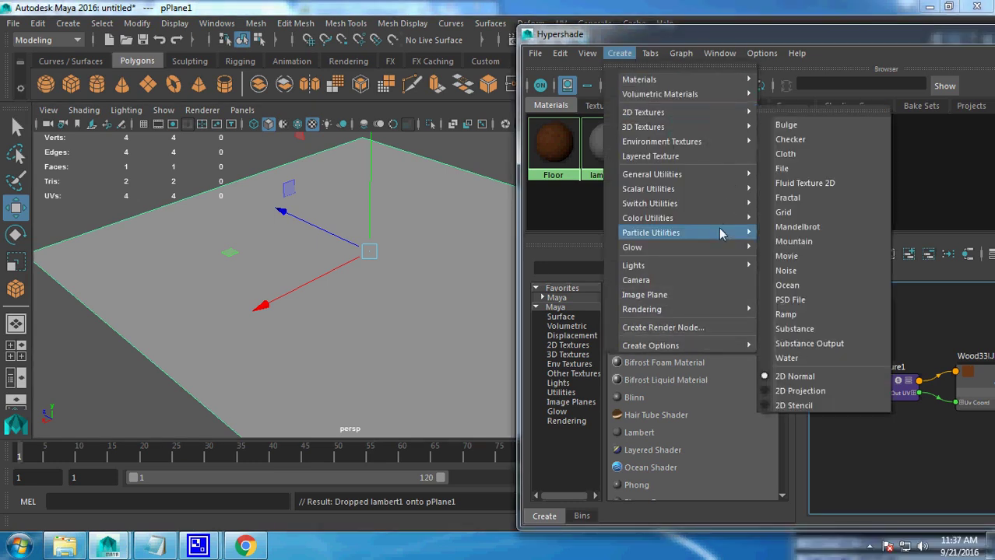
{"action": "mouse_move", "coordinate": [678, 80]}
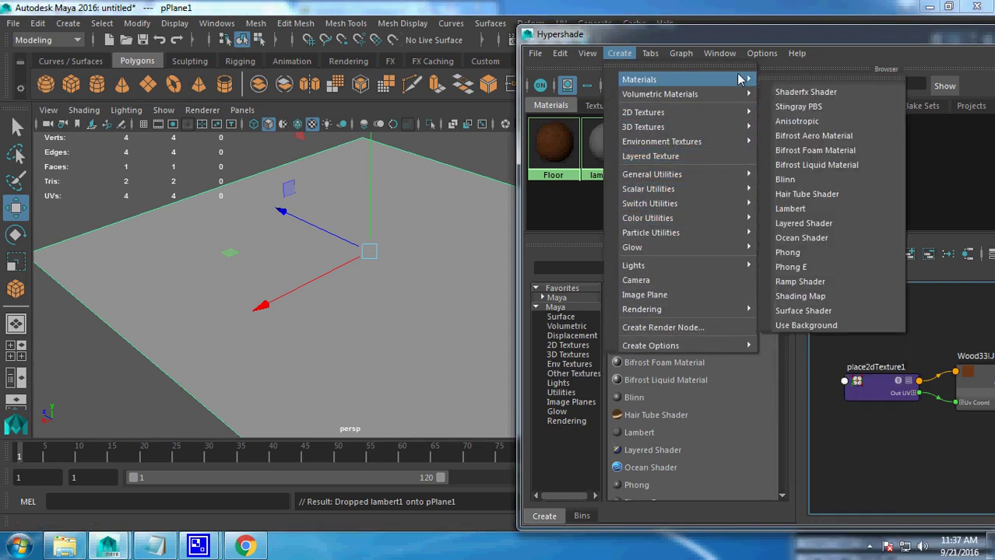
{"action": "left_click", "coordinate": [789, 208]}
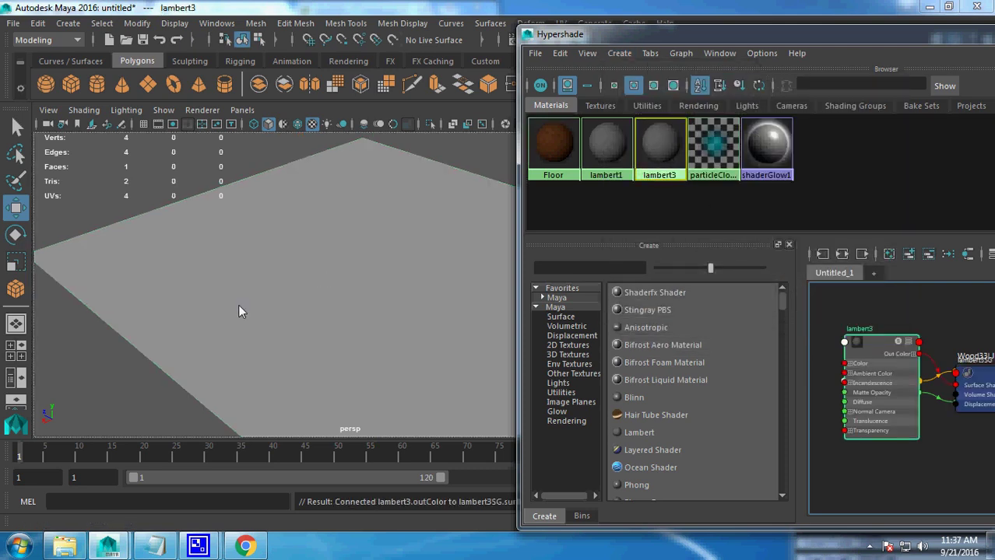
{"action": "middle_click_drag", "start_coordinate": [239, 306], "coordinate": [242, 306]}
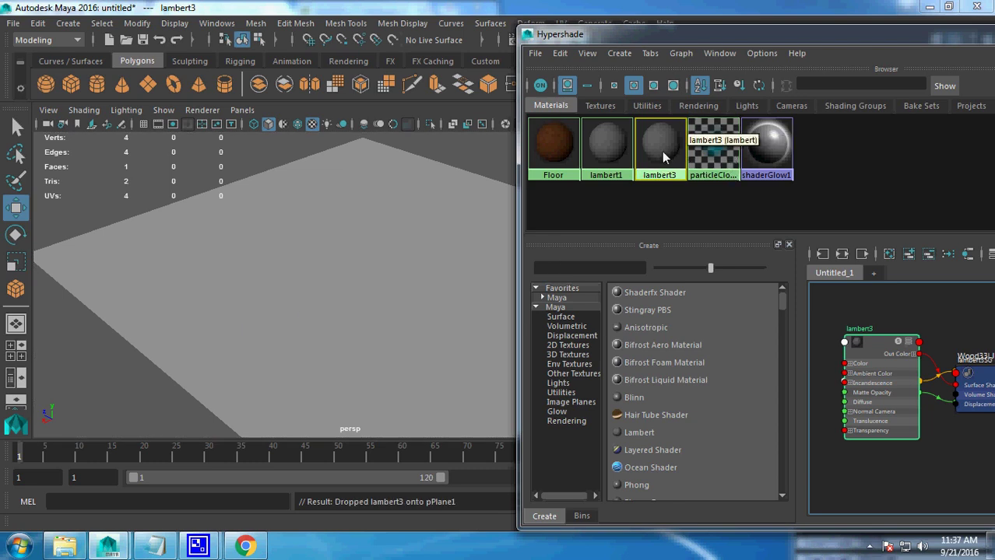
- Graph lambert3's network so it shows feeding lambert3SG
{"action": "left_click_drag", "start_coordinate": [795, 36], "coordinate": [730, 32]}
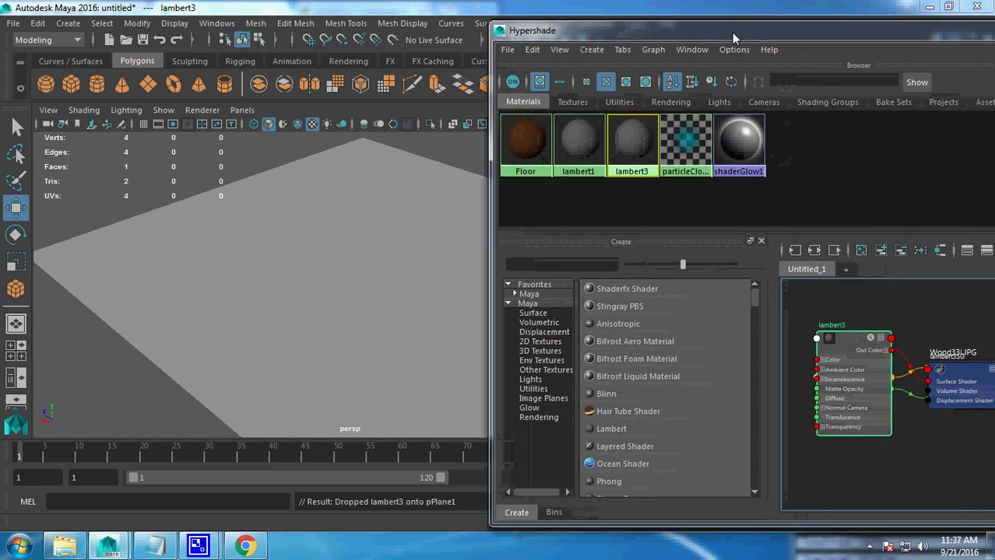
{"action": "right_click_drag", "start_coordinate": [578, 149], "coordinate": [587, 193]}
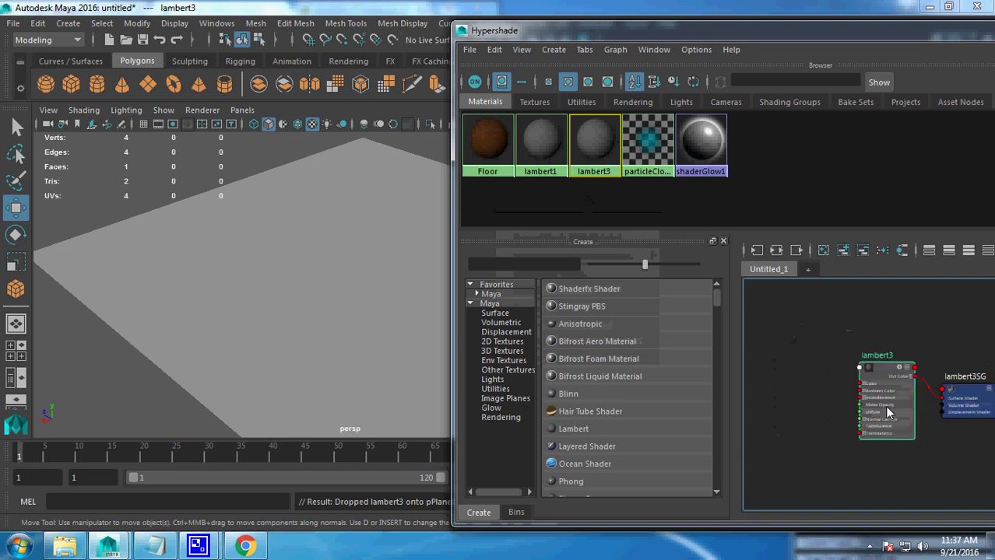
{"action": "scroll", "coordinate": [919, 432], "scroll_direction": "up", "scroll_amount": 3}
{"action": "scroll", "coordinate": [952, 434], "scroll_direction": "up", "scroll_amount": 2}
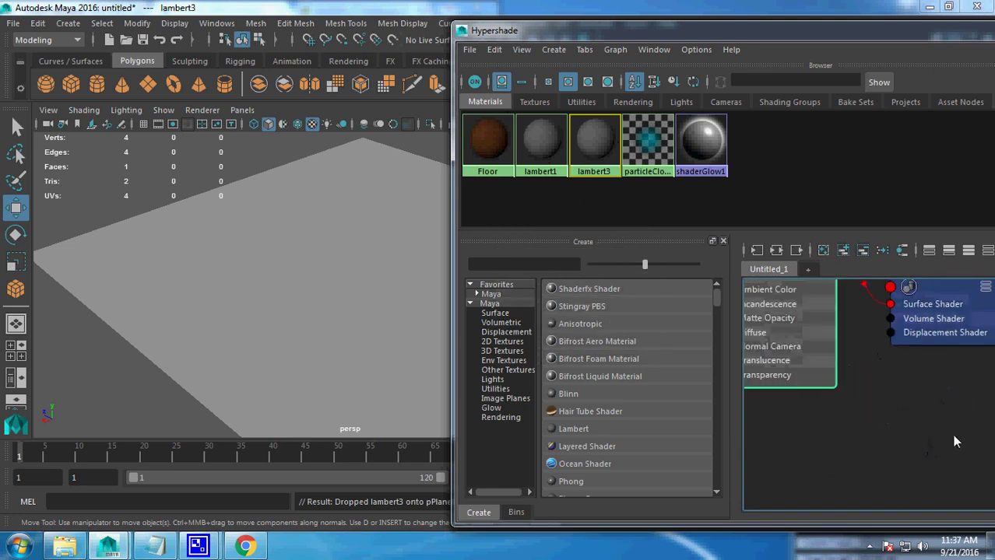
{"action": "scroll", "coordinate": [930, 437], "scroll_direction": "down", "scroll_amount": 2}
{"action": "middle_click_drag", "start_coordinate": [632, 159], "coordinate": [614, 145]}
{"action": "key", "text": "Escape"}
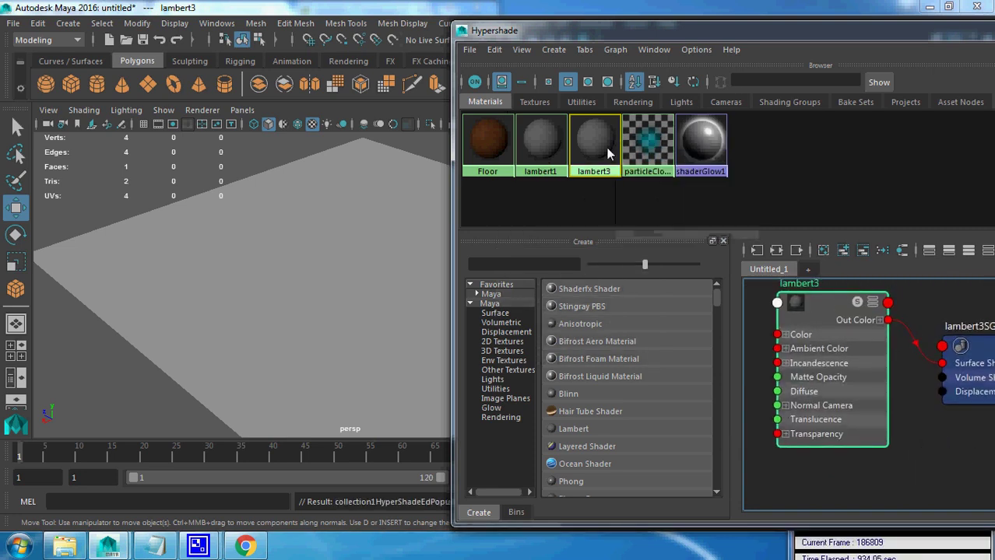
{"action": "right_click_drag", "start_coordinate": [594, 144], "coordinate": [661, 54]}
{"action": "left_click_drag", "start_coordinate": [654, 31], "coordinate": [480, 15]}
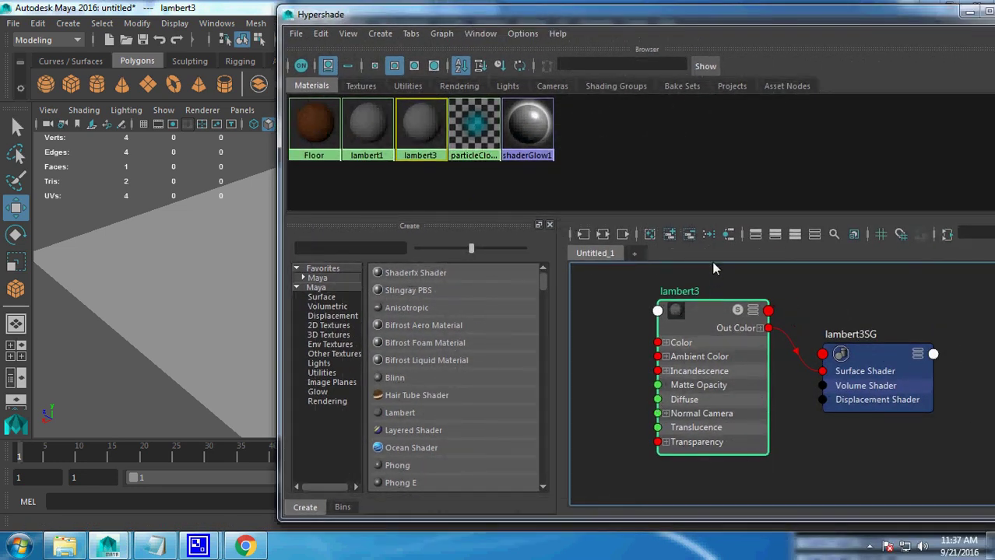
- Toggle lambert3's graph between input-only and input-and-output connections, ending on inputs only
{"action": "left_click", "coordinate": [585, 234]}
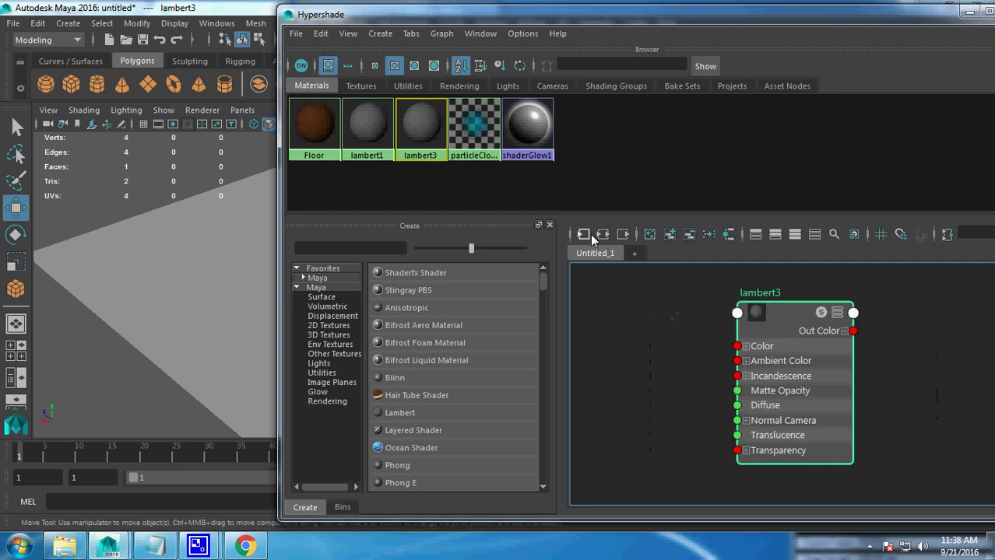
{"action": "left_click", "coordinate": [603, 233]}
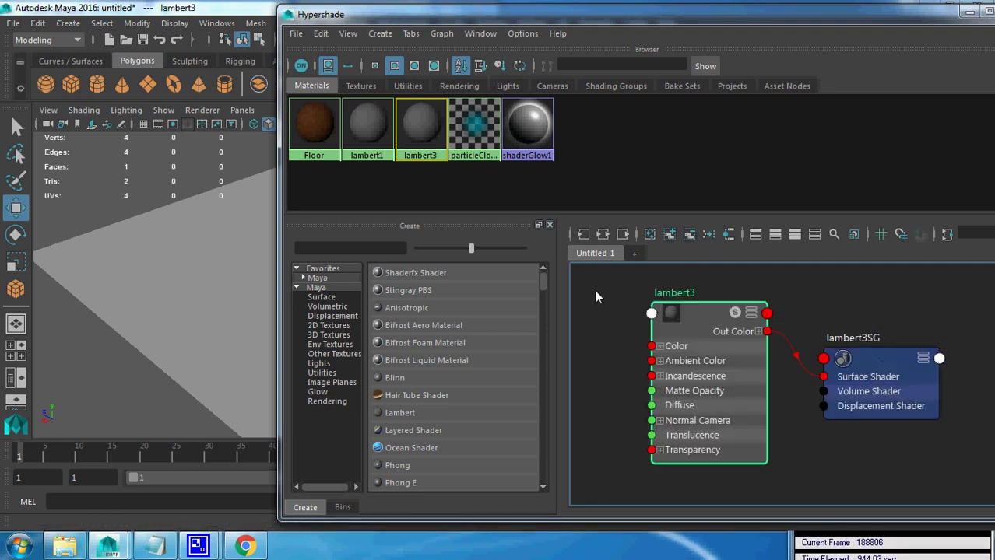
{"action": "left_click", "coordinate": [581, 235]}
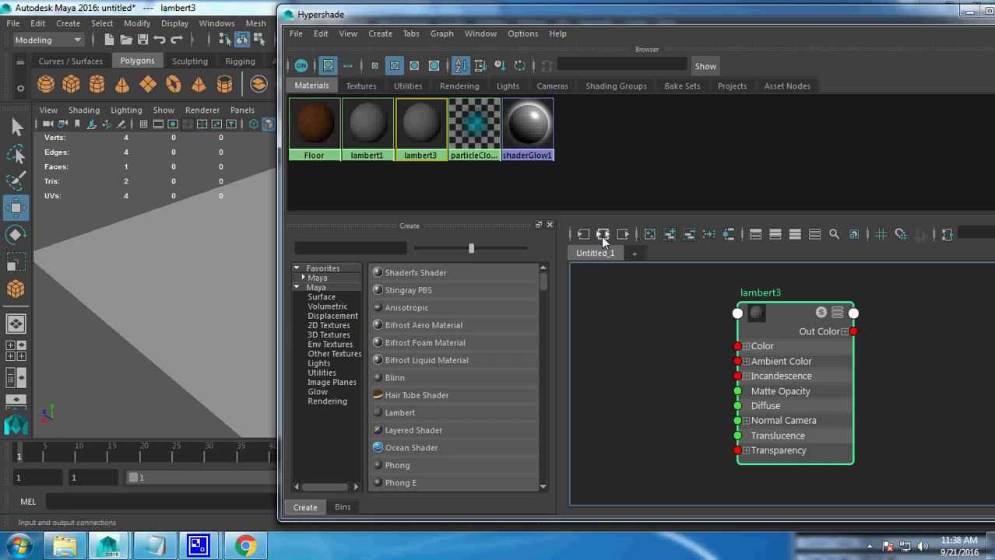
{"action": "left_click", "coordinate": [602, 234]}
{"action": "left_click", "coordinate": [584, 234]}
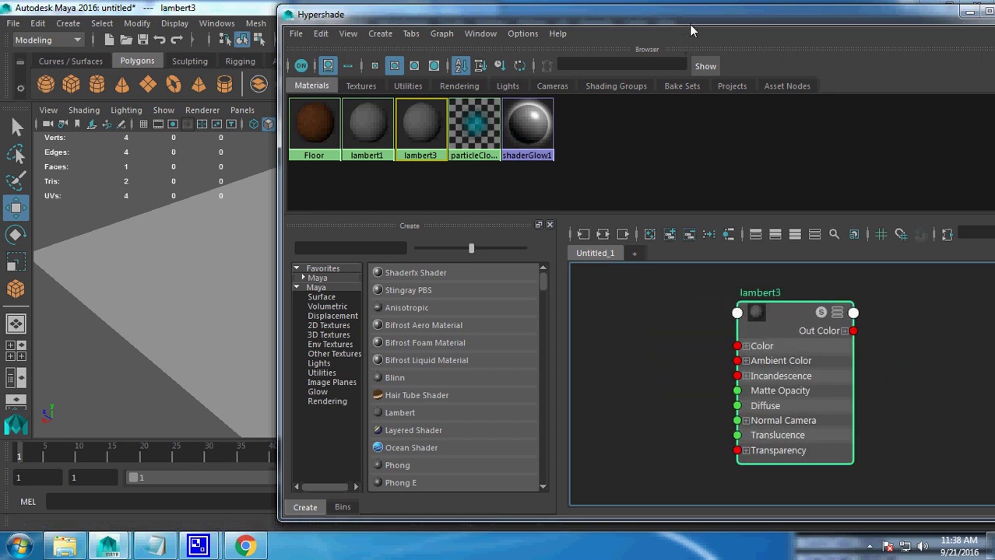
- Bring the Hypershade back over the scene and list the texture nodes, including file1
{"action": "left_click_drag", "start_coordinate": [689, 24], "coordinate": [256, 30]}
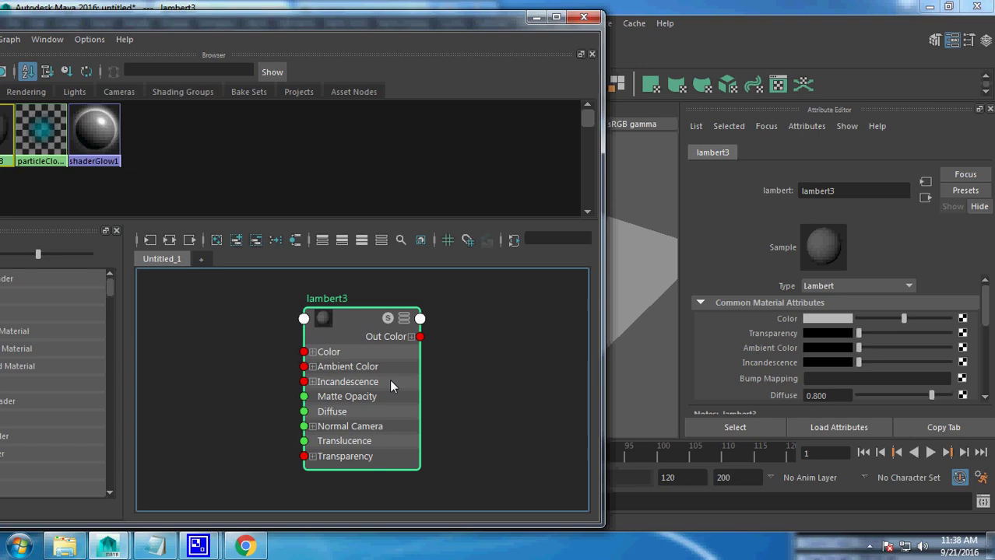
{"action": "left_click_drag", "start_coordinate": [166, 23], "coordinate": [399, 41]}
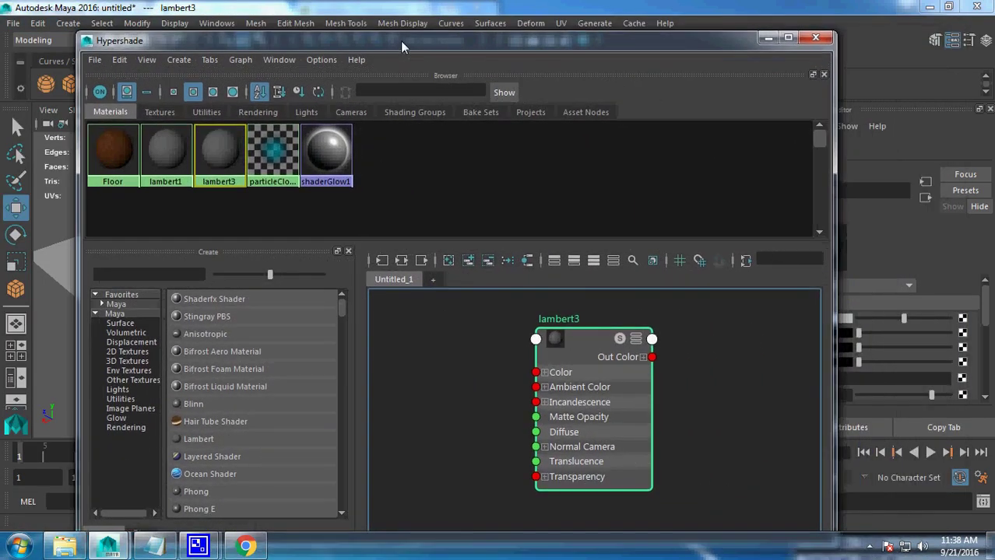
{"action": "left_click", "coordinate": [162, 112]}
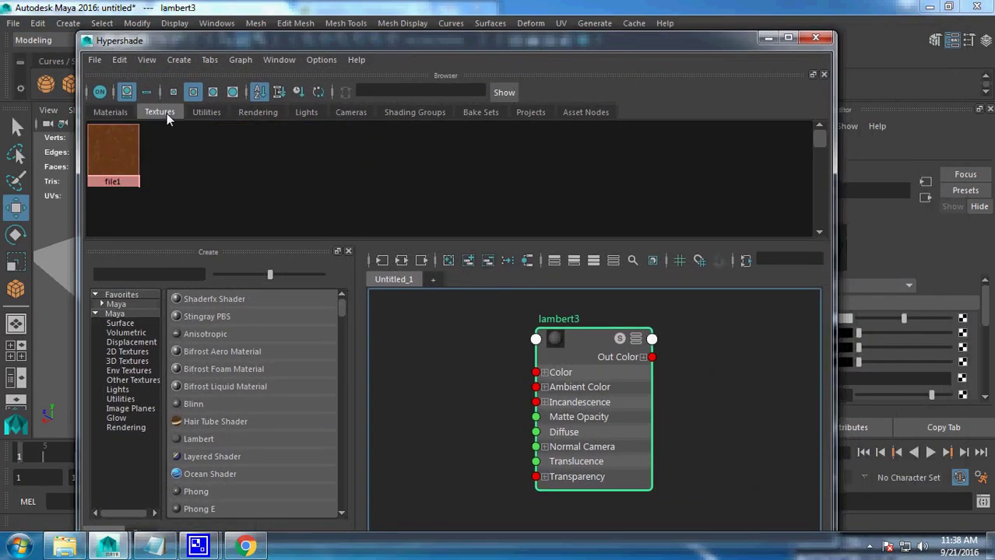
- Run a Test Texture render of the file1 node, then close the preview
{"action": "left_click", "coordinate": [121, 158]}
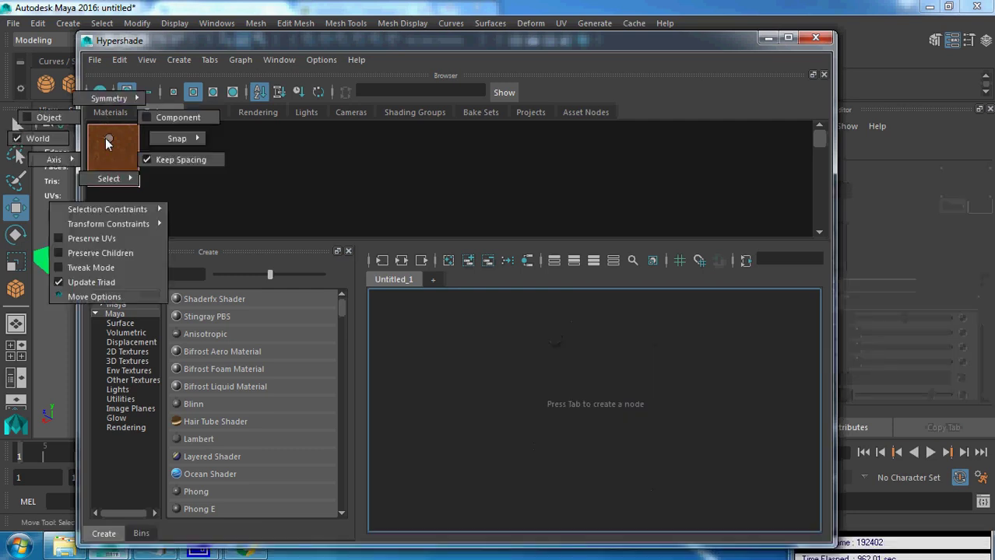
{"action": "right_click", "coordinate": [105, 138]}
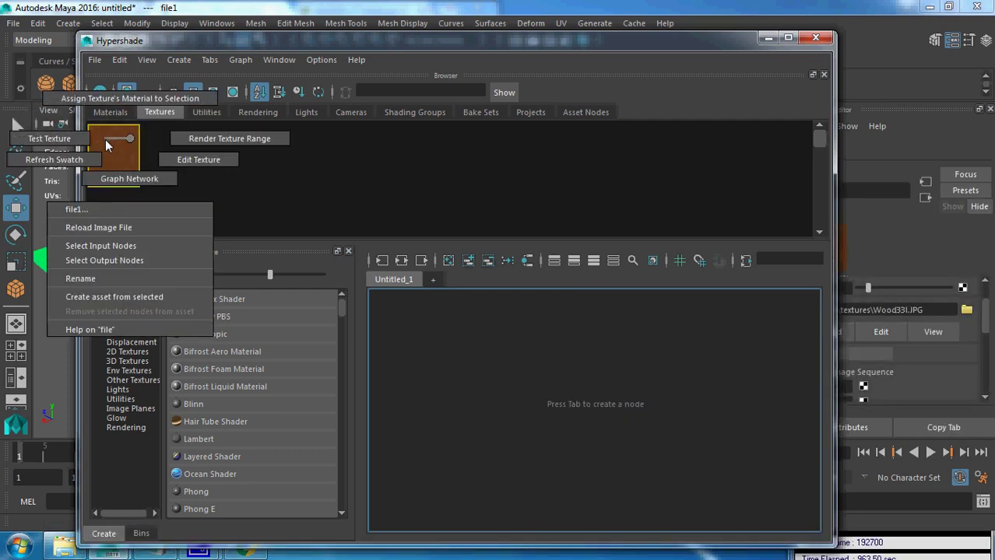
{"action": "left_click", "coordinate": [105, 207]}
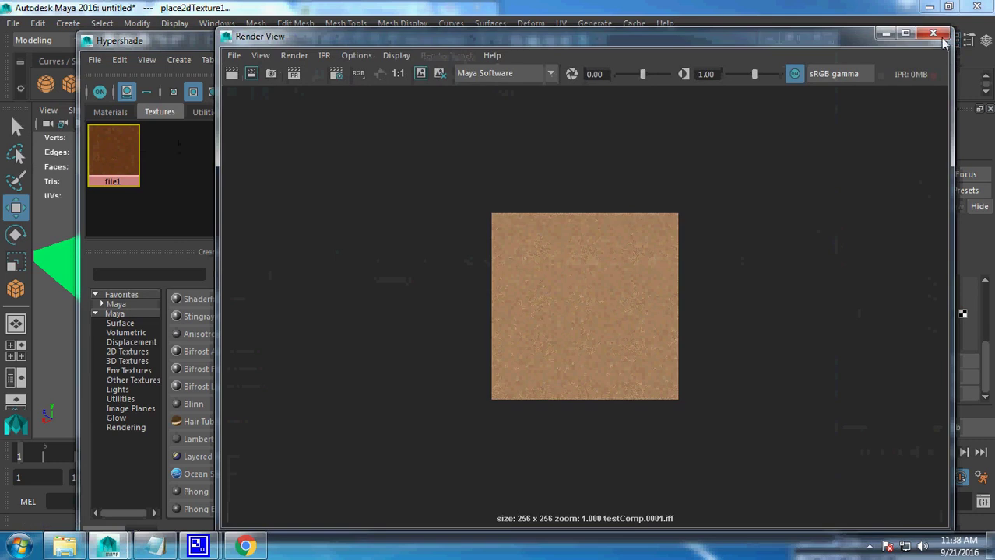
{"action": "left_click", "coordinate": [118, 41]}
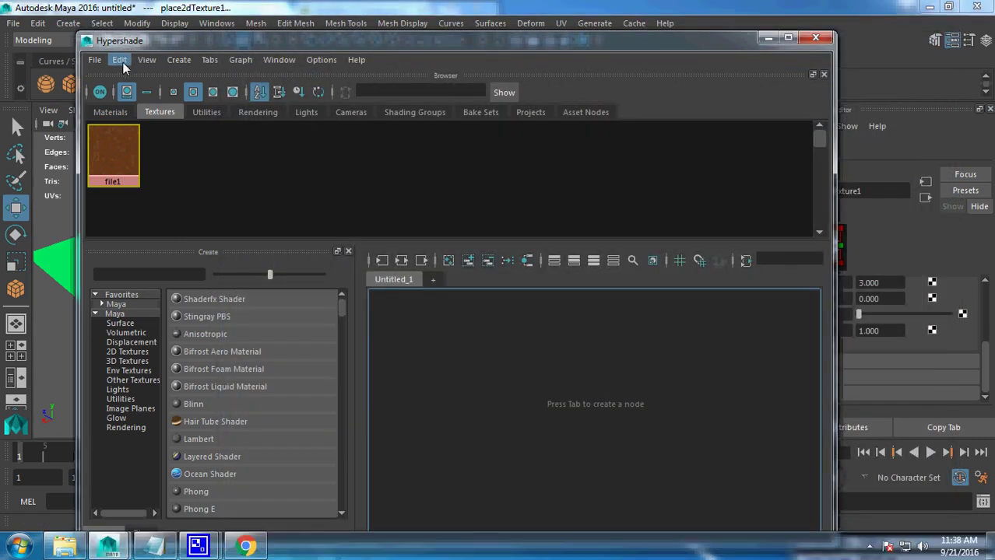
- Delete all unused shading nodes so lambert3 leaves the Materials list
{"action": "left_click", "coordinate": [121, 60]}
{"action": "left_click", "coordinate": [167, 100]}
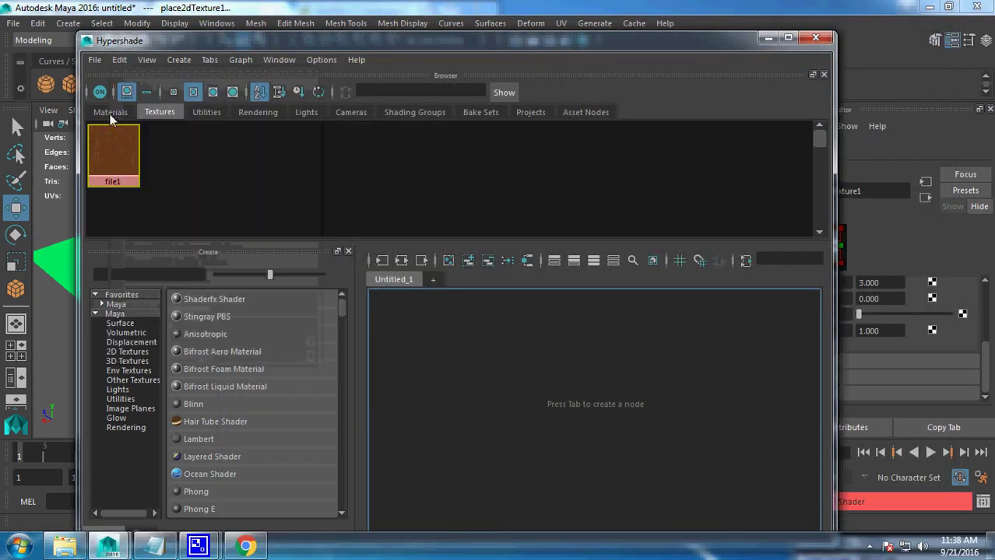
{"action": "left_click", "coordinate": [112, 115]}
{"action": "left_click", "coordinate": [118, 62]}
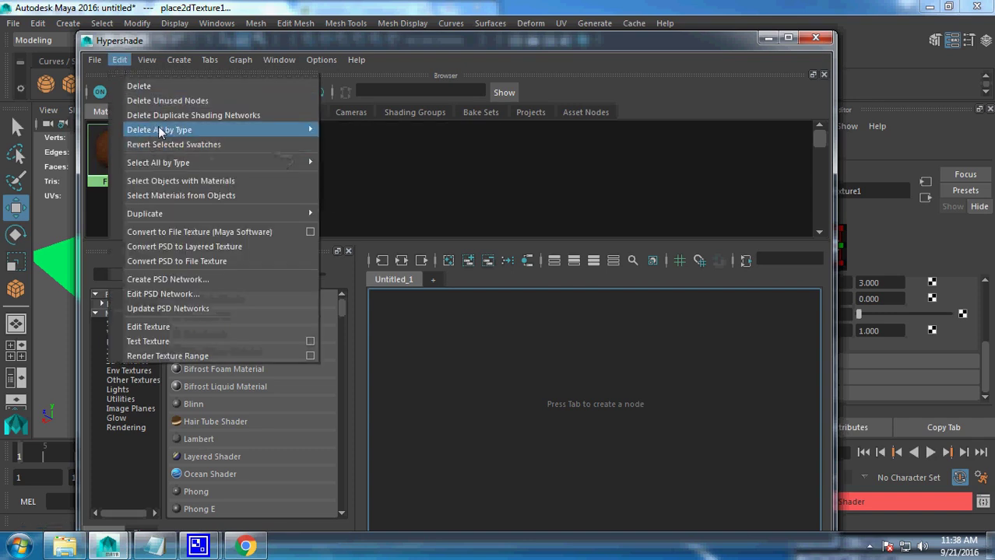
{"action": "left_click", "coordinate": [168, 102]}
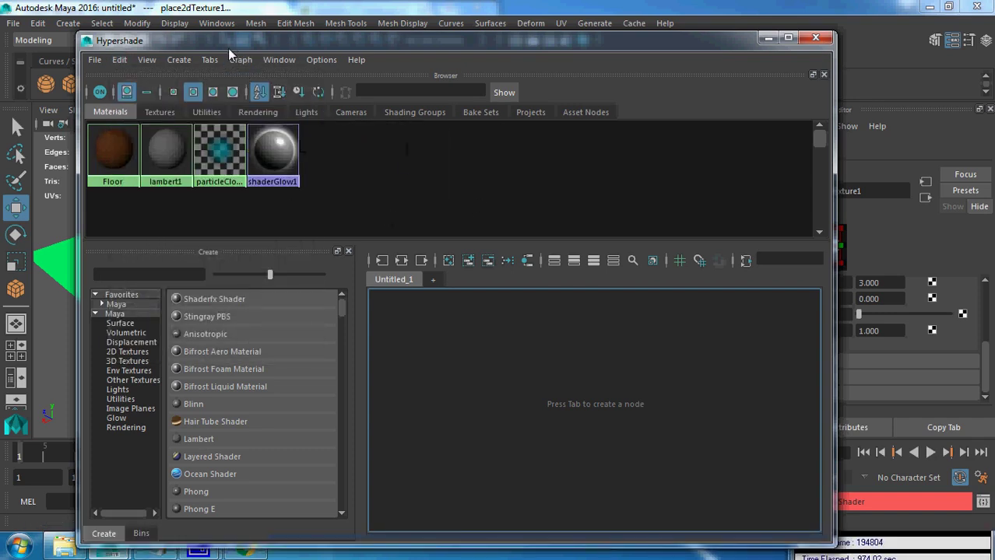
{"action": "left_click_drag", "start_coordinate": [229, 45], "coordinate": [403, 64]}
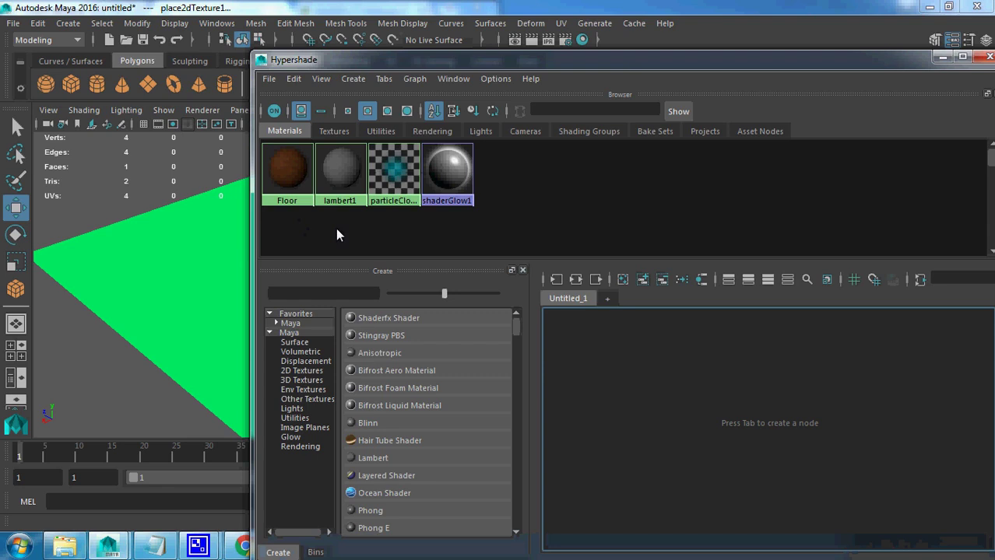
- Create a new Lambert material, lambert4, on the selected plane
{"action": "left_click", "coordinate": [185, 257]}
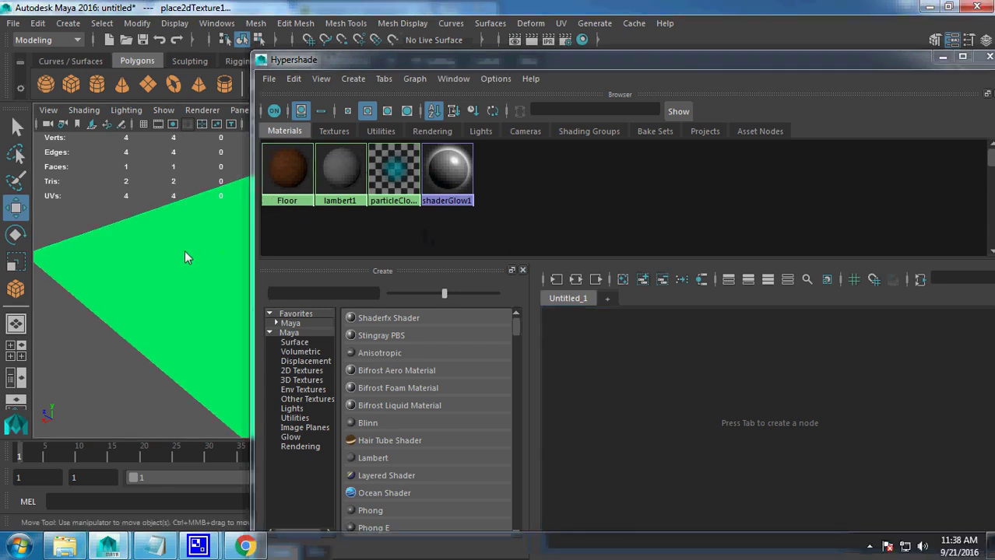
{"action": "left_click", "coordinate": [350, 78]}
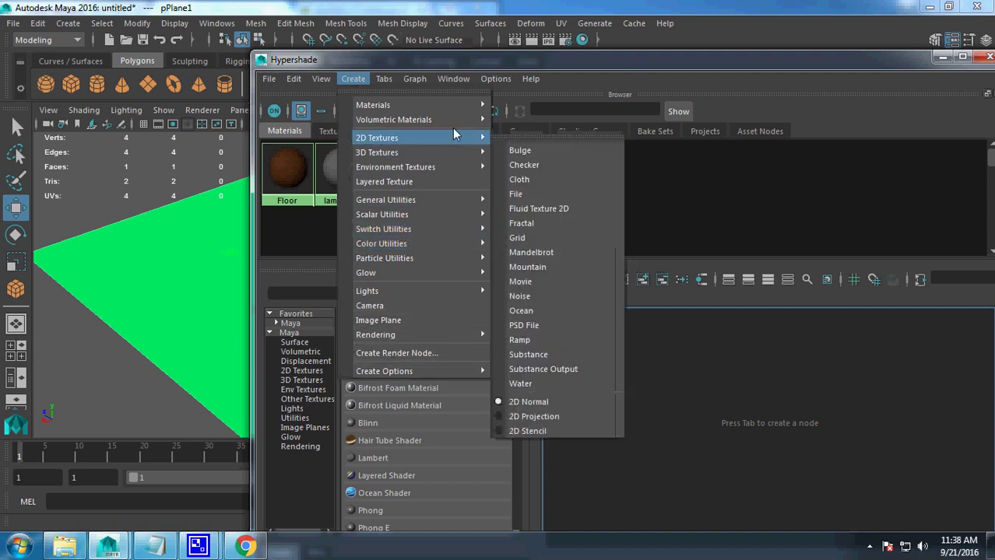
{"action": "mouse_move", "coordinate": [374, 105]}
{"action": "left_click", "coordinate": [520, 234]}
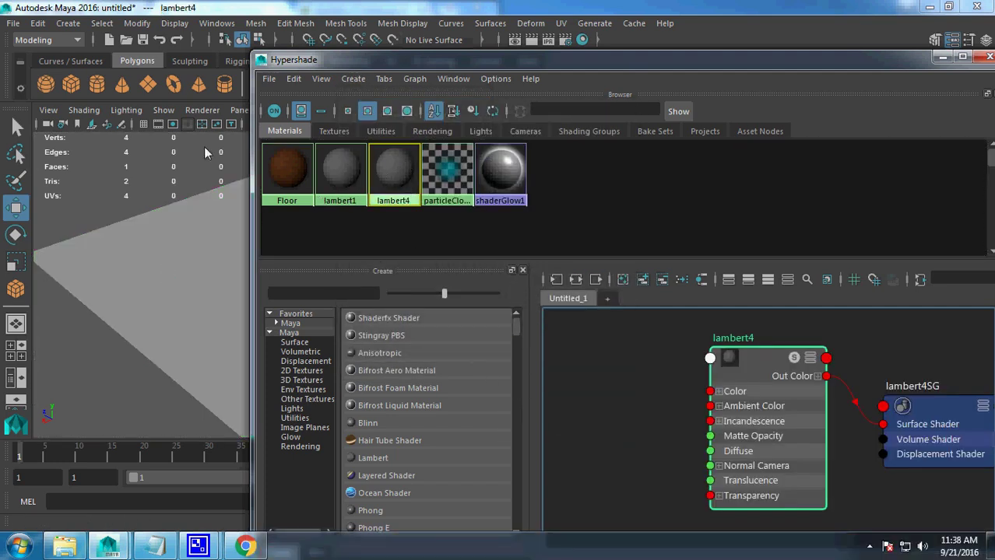
- Delete unused nodes to remove the Floor material, and graph lambert4 alone
{"action": "left_click", "coordinate": [293, 79]}
{"action": "left_click", "coordinate": [317, 120]}
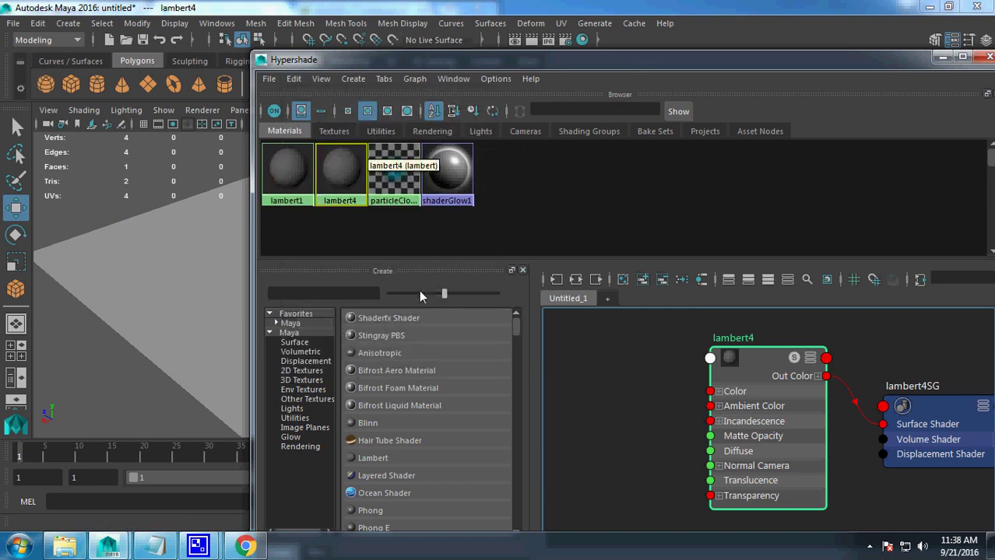
{"action": "left_click", "coordinate": [556, 280]}
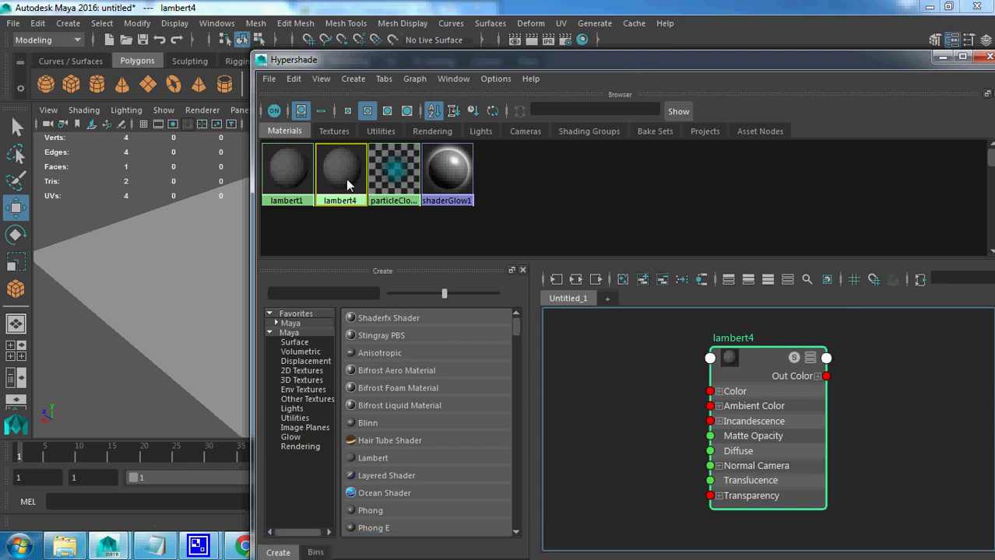
{"action": "mouse_move", "coordinate": [613, 65]}
{"action": "left_mouse_down"}
{"action": "mouse_move", "coordinate": [578, 91]}
{"action": "mouse_move", "coordinate": [313, 37]}
{"action": "left_mouse_up"}
- Rename the lambert4 node in the graph to 'floor'
{"action": "right_click_drag", "start_coordinate": [457, 277], "coordinate": [458, 342]}
{"action": "right_click", "coordinate": [456, 336]}
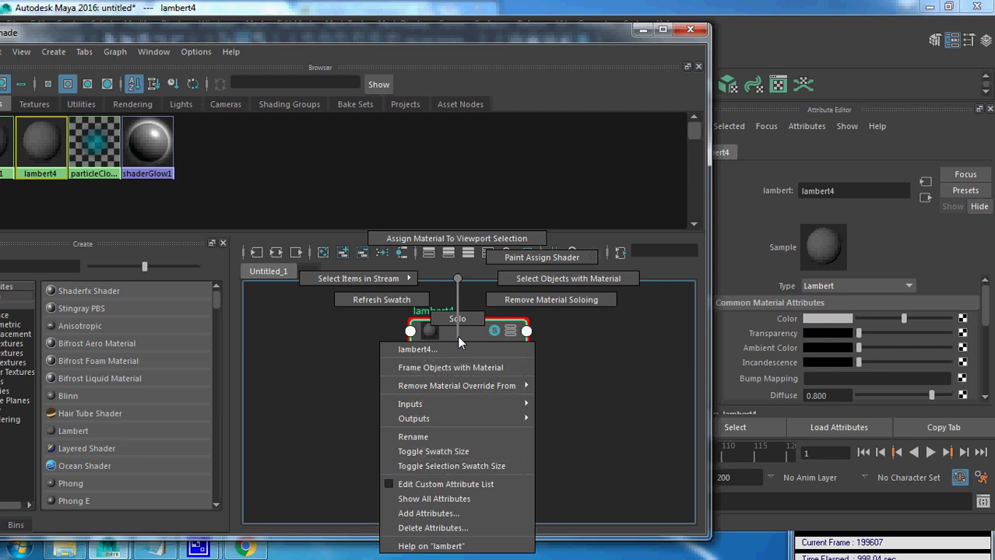
{"action": "left_click", "coordinate": [417, 436]}
{"action": "type", "text": "floor\\"}
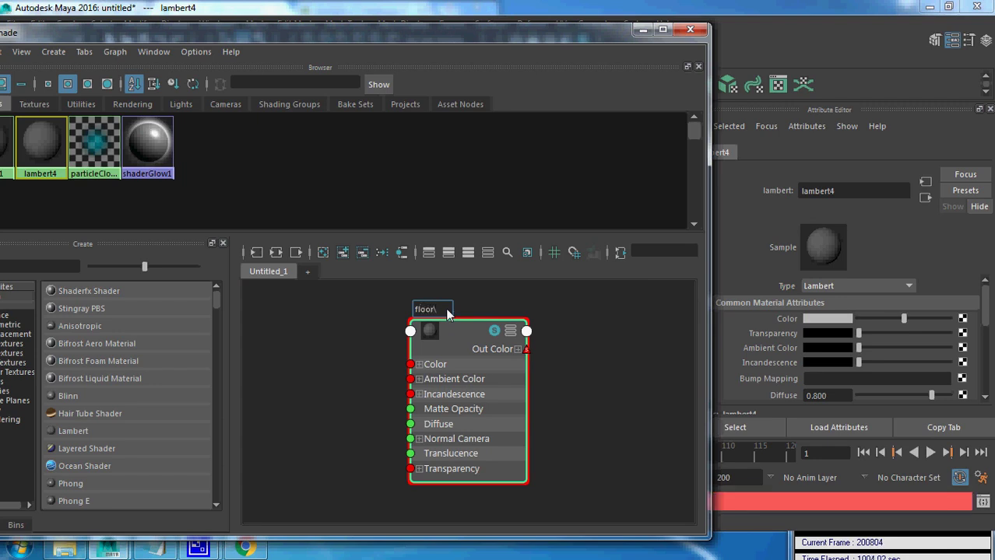
{"action": "key", "text": "Return"}
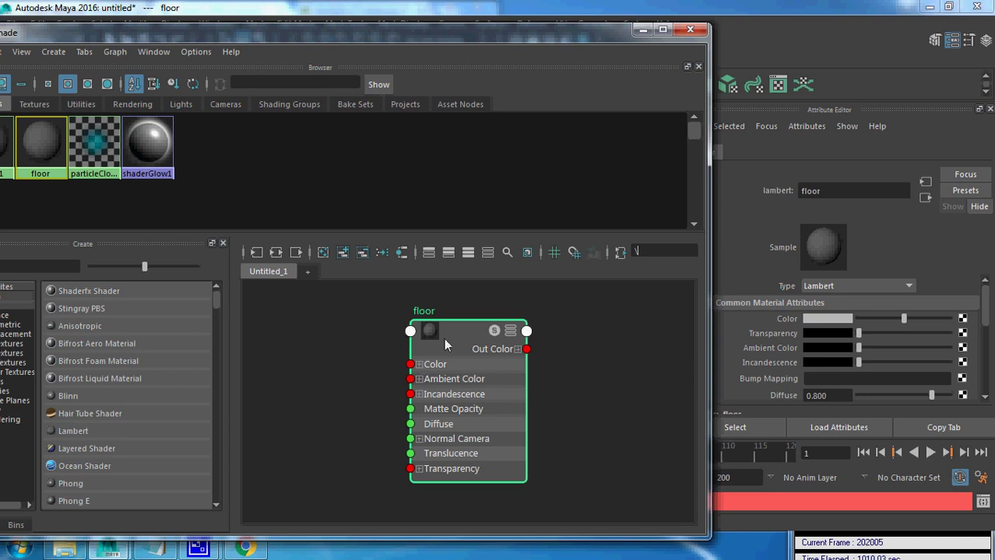
- Remove the floor node from the graph and bring the Hypershade fully into view
{"action": "key", "text": "Delete"}
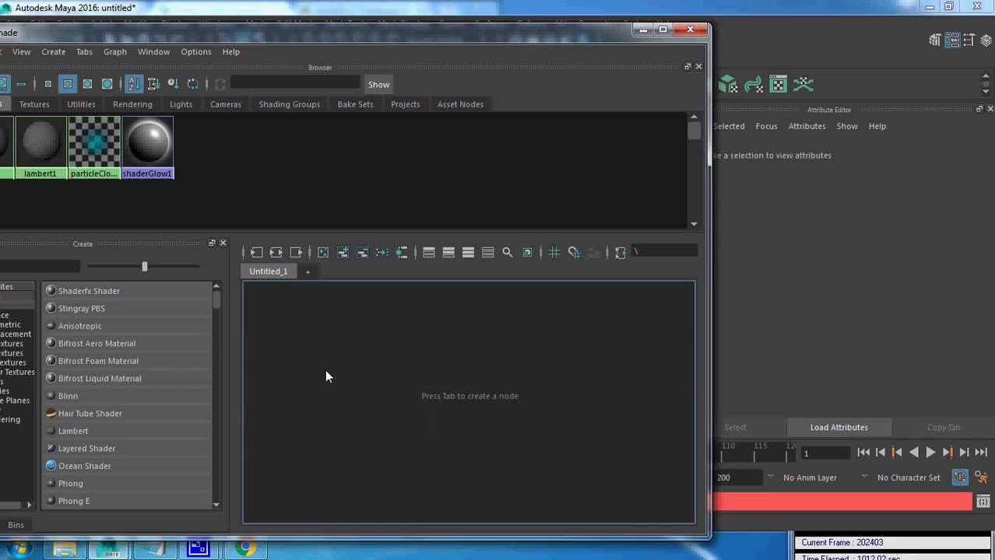
{"action": "left_click_drag", "start_coordinate": [122, 35], "coordinate": [201, 39]}
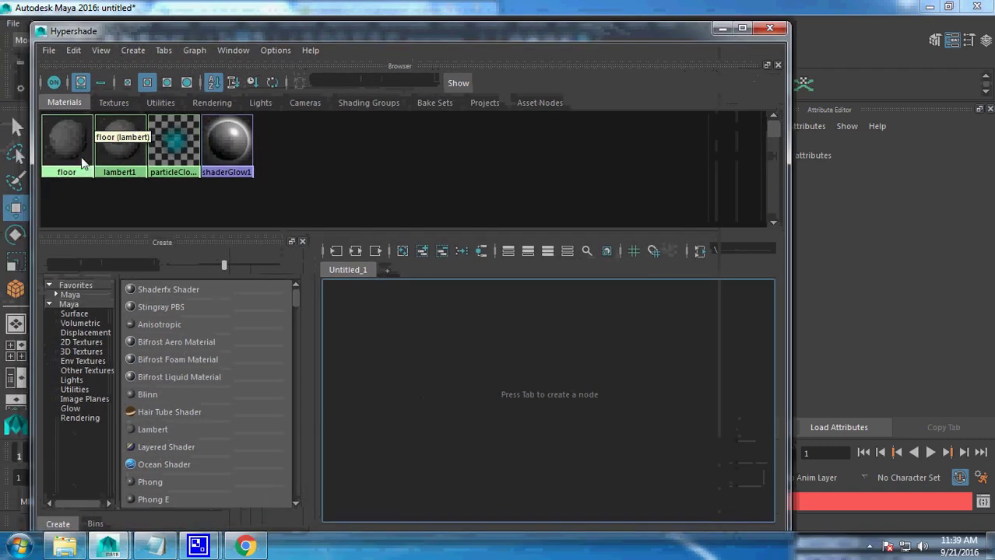
{"action": "right_click_drag", "start_coordinate": [126, 150], "coordinate": [109, 202]}
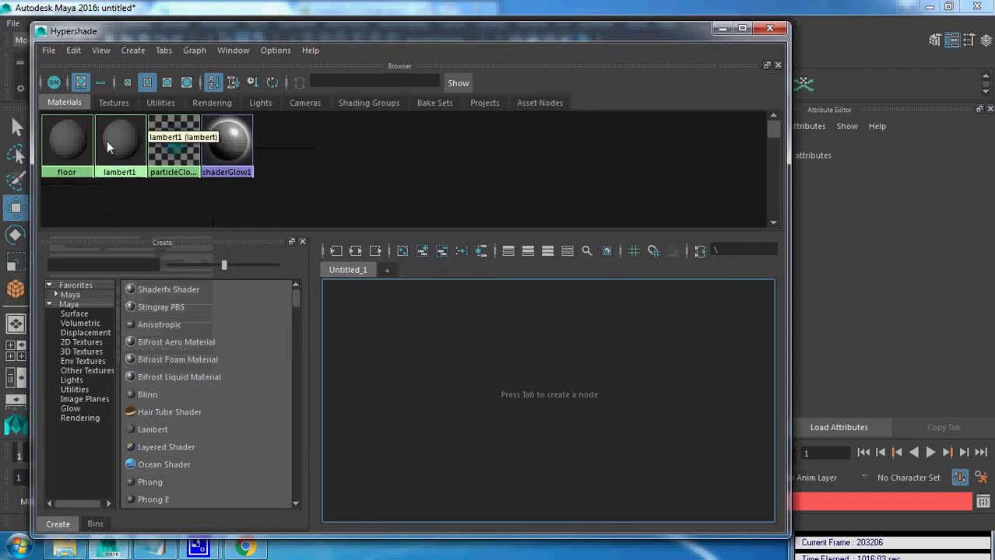
{"action": "right_click_drag", "start_coordinate": [111, 147], "coordinate": [102, 181]}
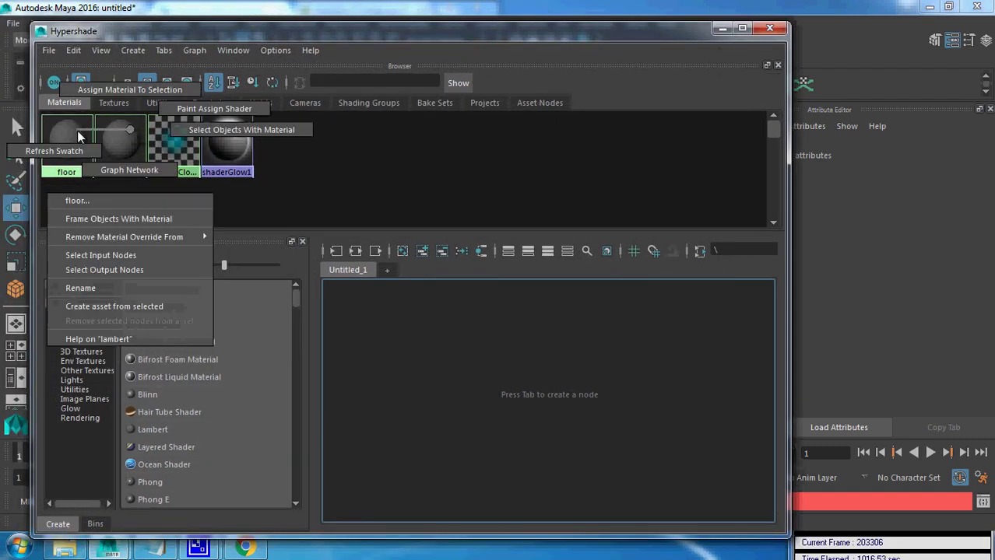
- Add an empty Untitled_2 graph tab, then close and reopen the Hypershade
{"action": "left_click", "coordinate": [386, 270]}
{"action": "left_click", "coordinate": [346, 270]}
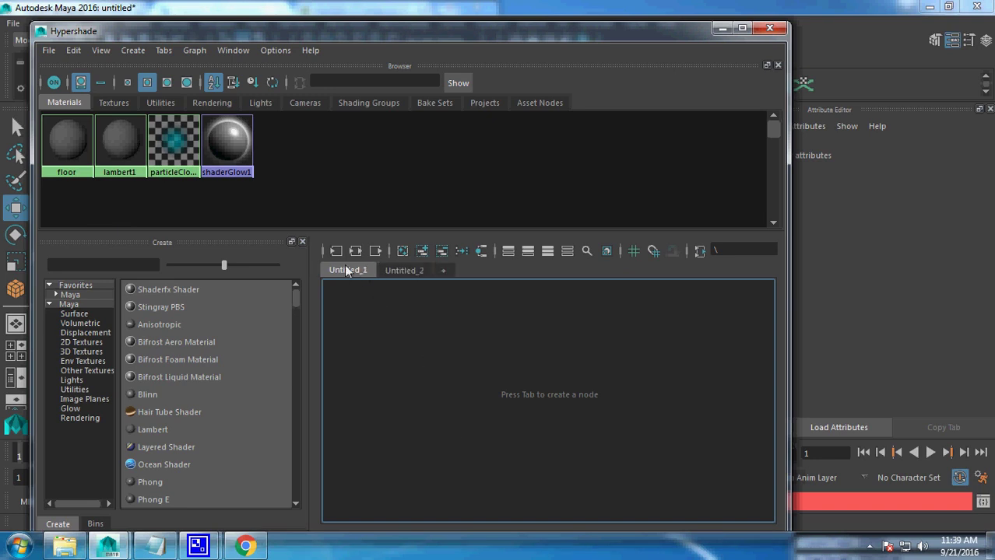
{"action": "left_click", "coordinate": [769, 28]}
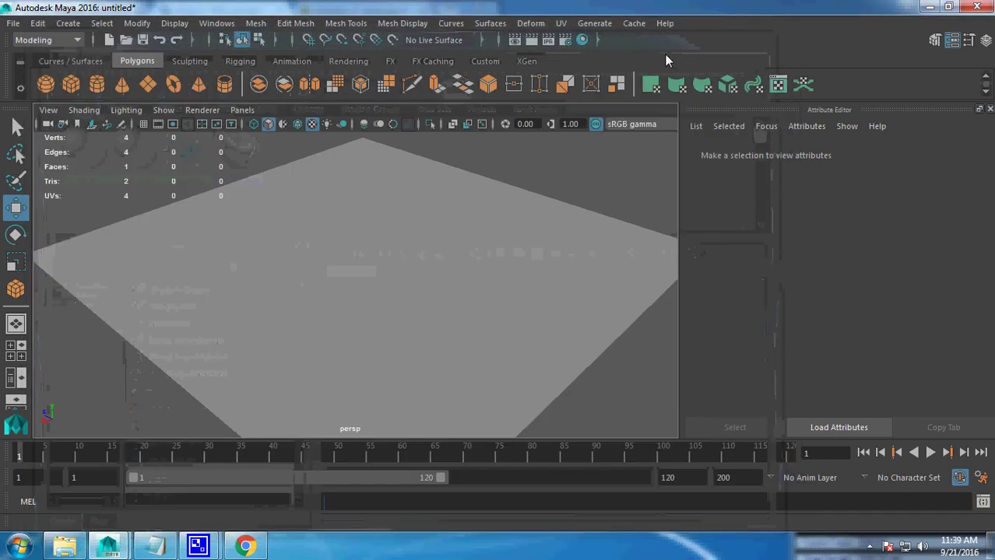
{"action": "left_click", "coordinate": [583, 41]}
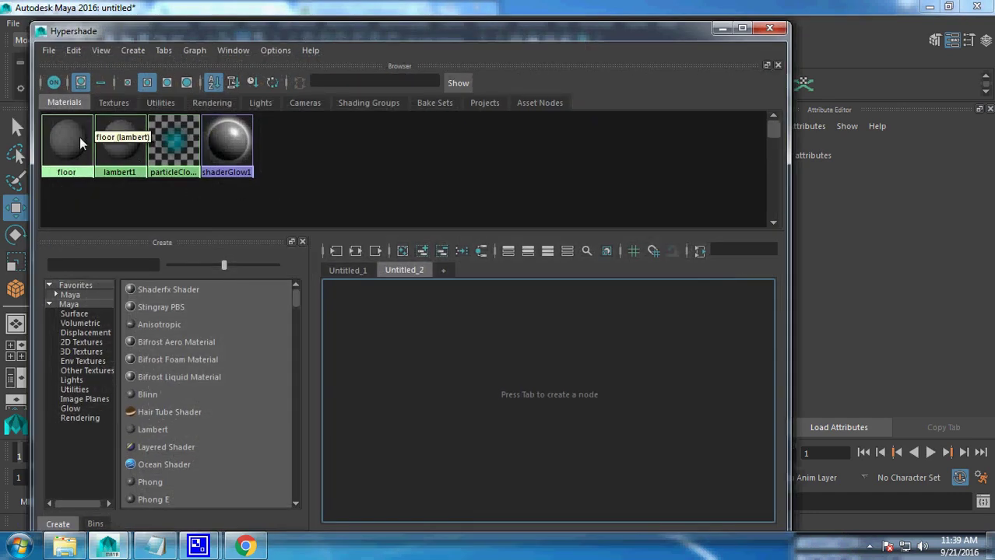
- Graph the floor material with lambert4SG in the Untitled_2 tab, zoomed out to fit
{"action": "right_click_drag", "start_coordinate": [67, 134], "coordinate": [115, 171]}
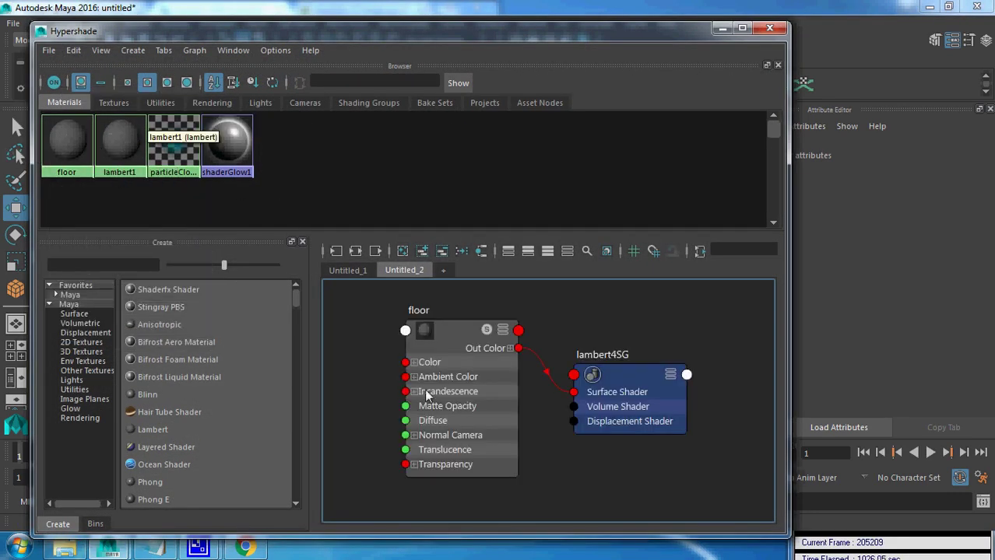
{"action": "left_click_drag", "start_coordinate": [366, 44], "coordinate": [594, 54]}
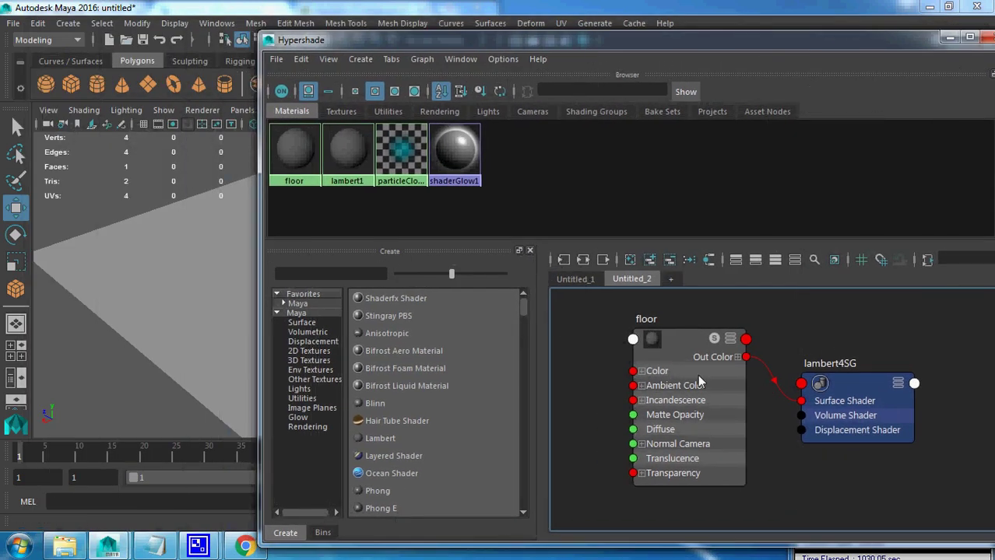
{"action": "scroll", "coordinate": [830, 496], "scroll_direction": "down", "scroll_amount": 2}
{"action": "scroll", "coordinate": [795, 499], "scroll_direction": "down", "scroll_amount": 2}
{"action": "middle_click_drag", "start_coordinate": [794, 499], "coordinate": [798, 459], "text": "alt"}
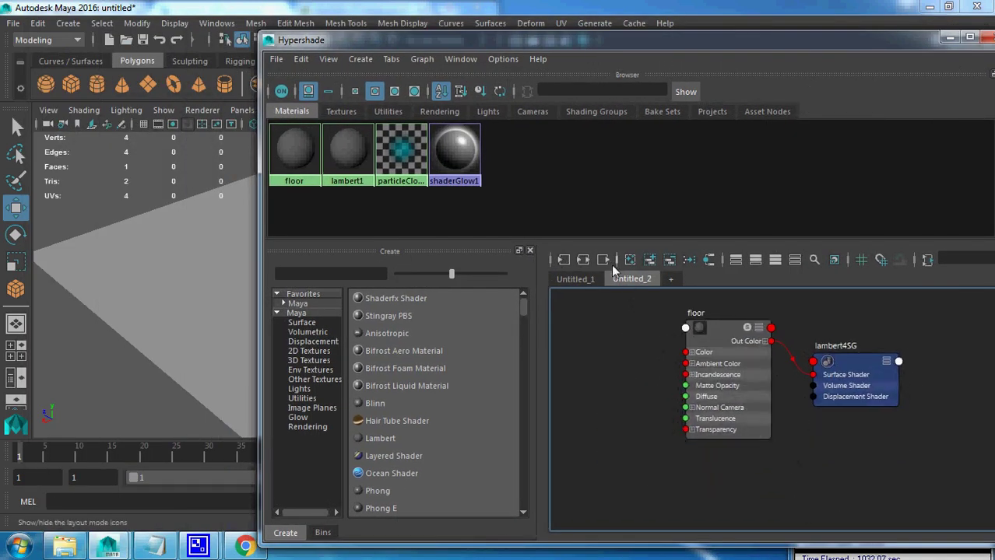
- Flip between graph tabs, settle on Untitled_2, and open the Create menu
{"action": "left_click", "coordinate": [576, 279]}
{"action": "left_click", "coordinate": [645, 279]}
{"action": "left_click", "coordinate": [592, 279]}
{"action": "left_click", "coordinate": [635, 279]}
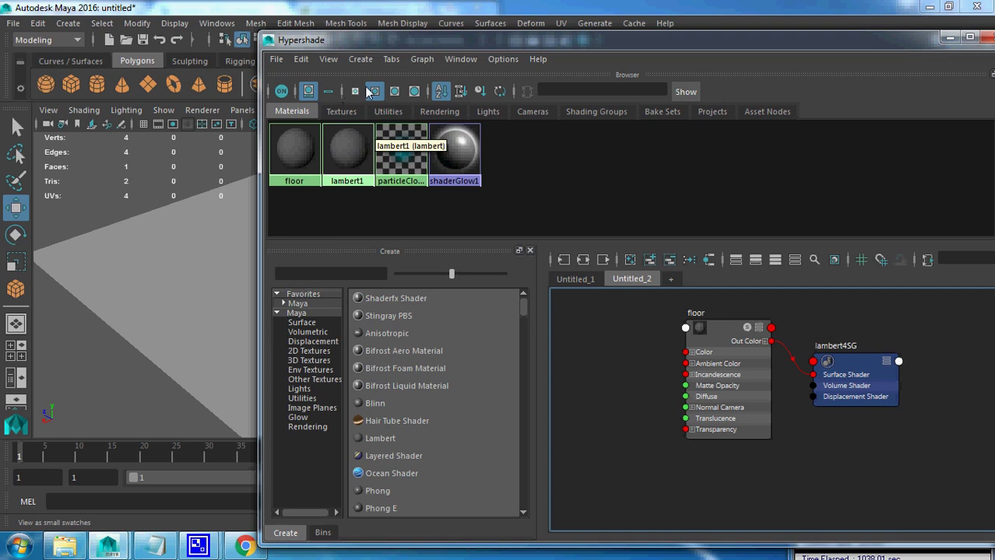
{"action": "left_click", "coordinate": [356, 60]}
- Add a file1 texture node and place it beside place2dTexture1
{"action": "left_click", "coordinate": [546, 178]}
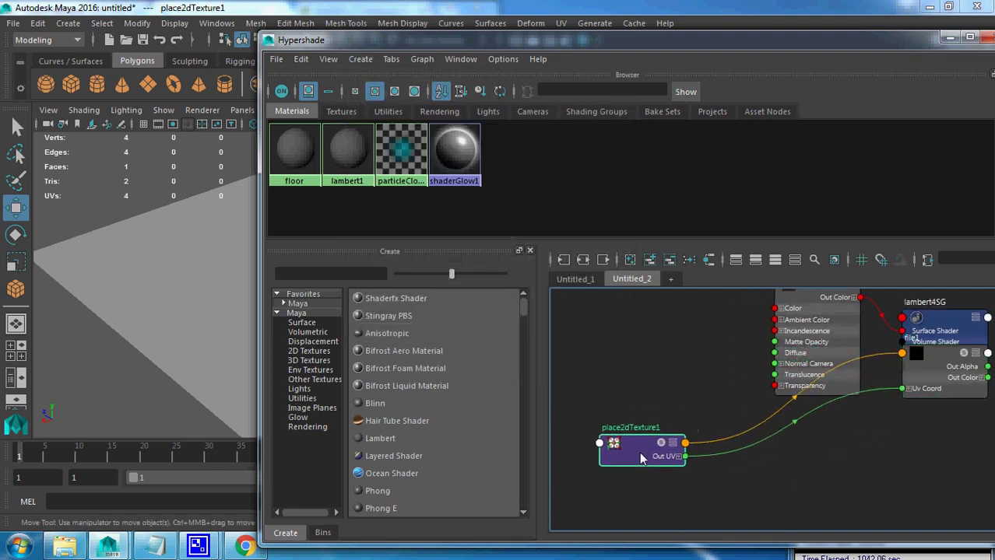
{"action": "left_click_drag", "start_coordinate": [965, 379], "coordinate": [772, 464]}
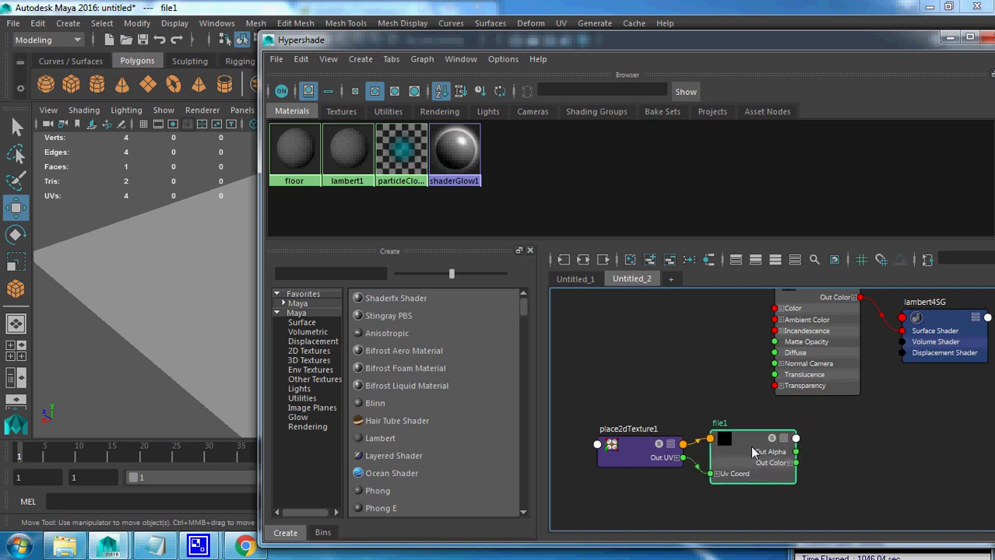
{"action": "left_click", "coordinate": [537, 59]}
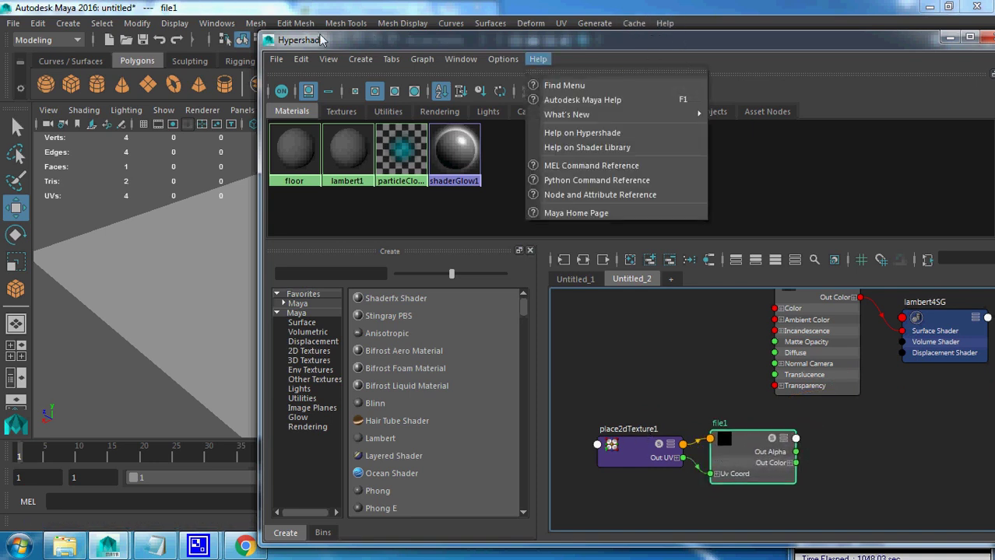
{"action": "left_click", "coordinate": [671, 57]}
{"action": "left_click_drag", "start_coordinate": [640, 48], "coordinate": [296, 56]}
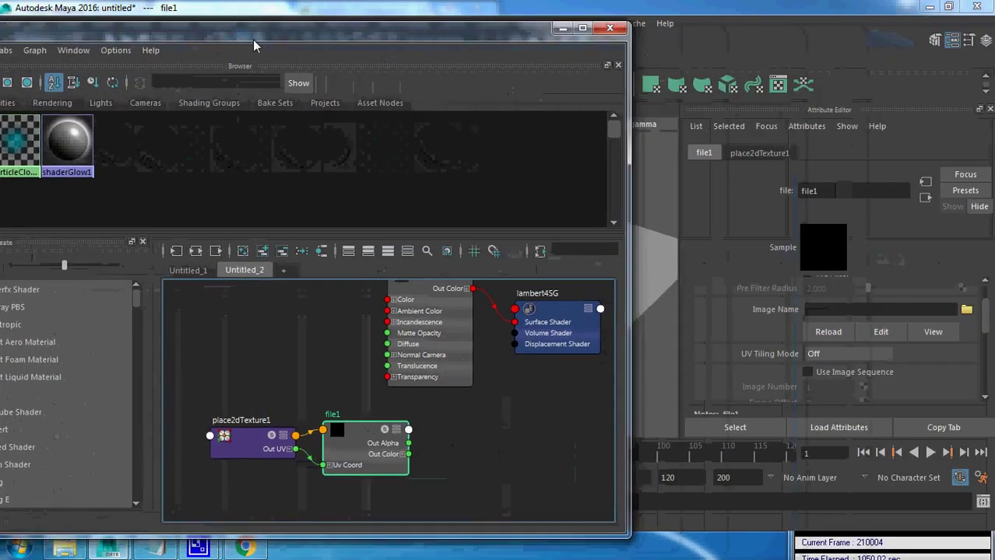
- Load Wood33I.JPG into file1's Image Name, then select the floor material node
{"action": "left_click", "coordinate": [965, 308]}
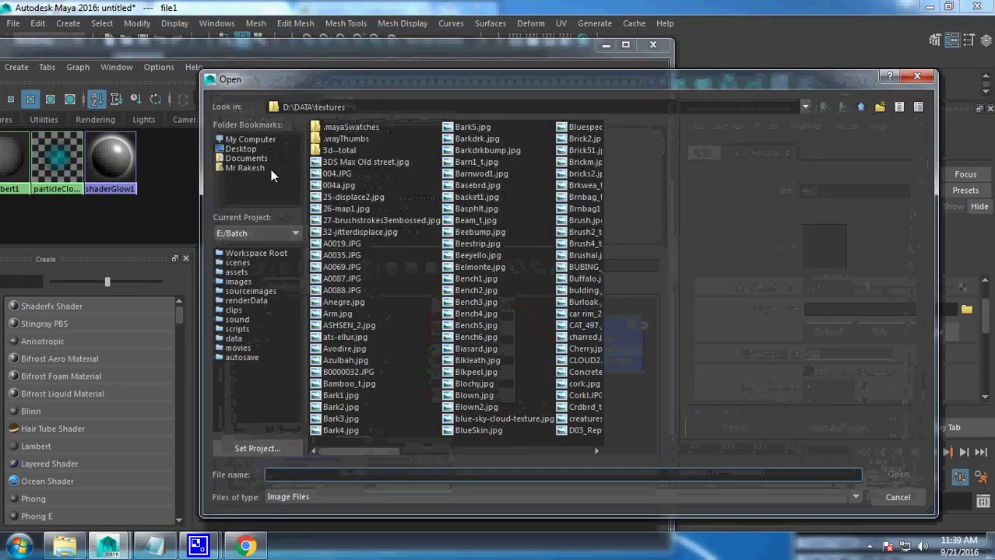
{"action": "left_click_drag", "start_coordinate": [337, 450], "coordinate": [548, 450]}
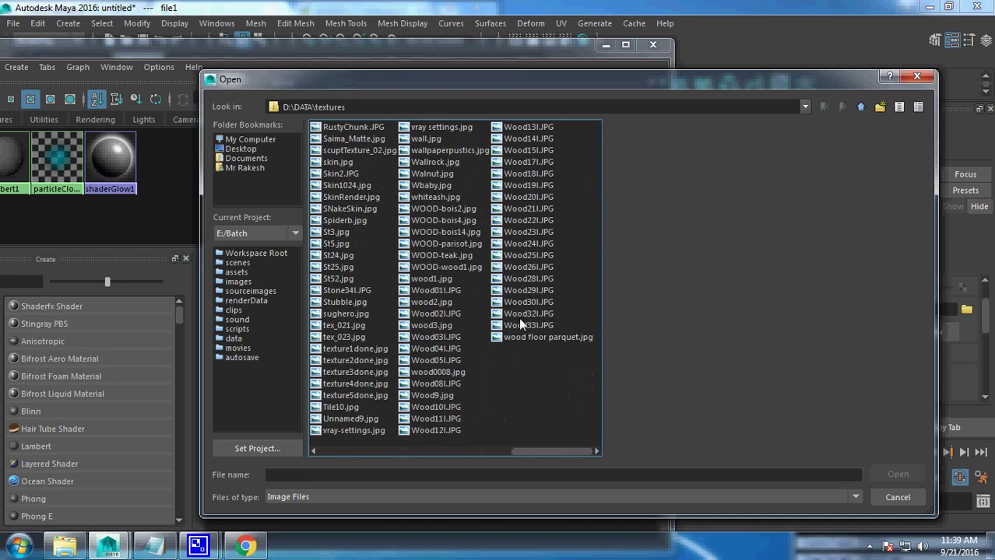
{"action": "left_click", "coordinate": [522, 324]}
{"action": "double_click", "coordinate": [523, 325]}
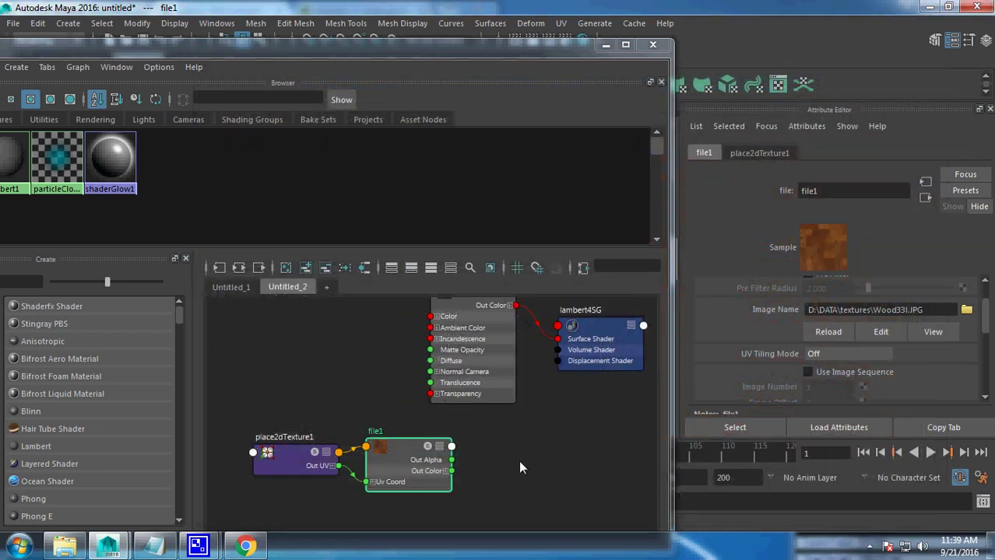
{"action": "left_click", "coordinate": [410, 439]}
{"action": "left_click", "coordinate": [466, 315]}
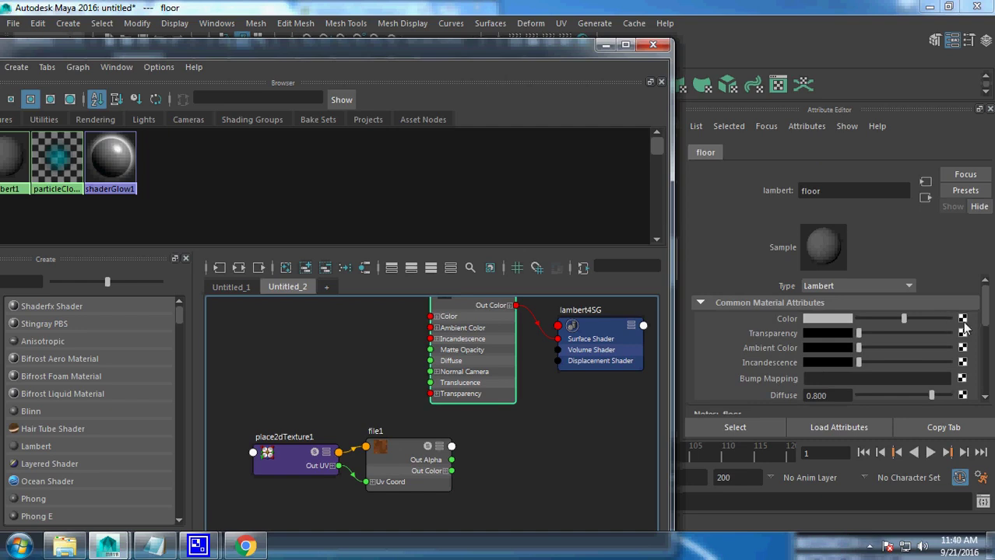
- Connect file1's colour output to the floor material's Color
{"action": "left_click", "coordinate": [407, 458]}
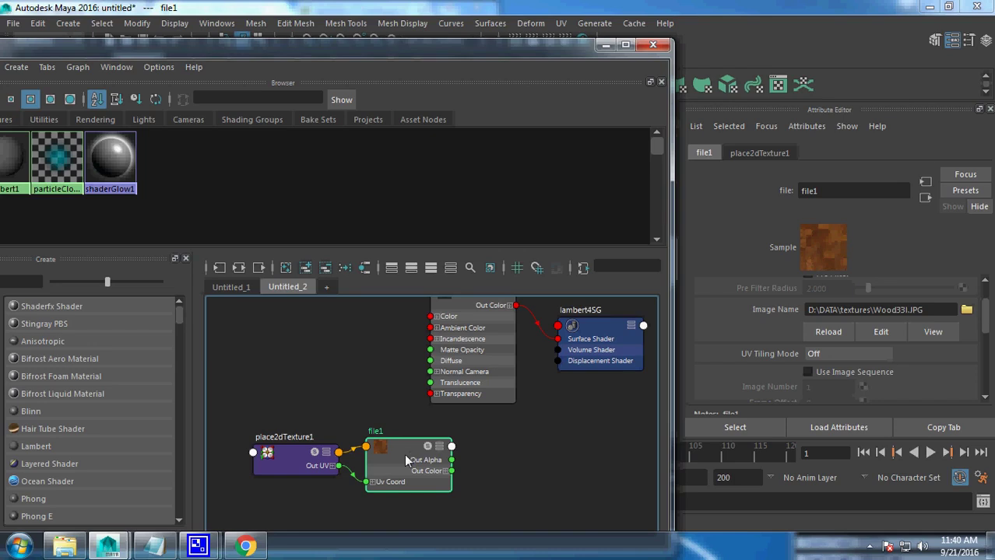
{"action": "left_click", "coordinate": [460, 323]}
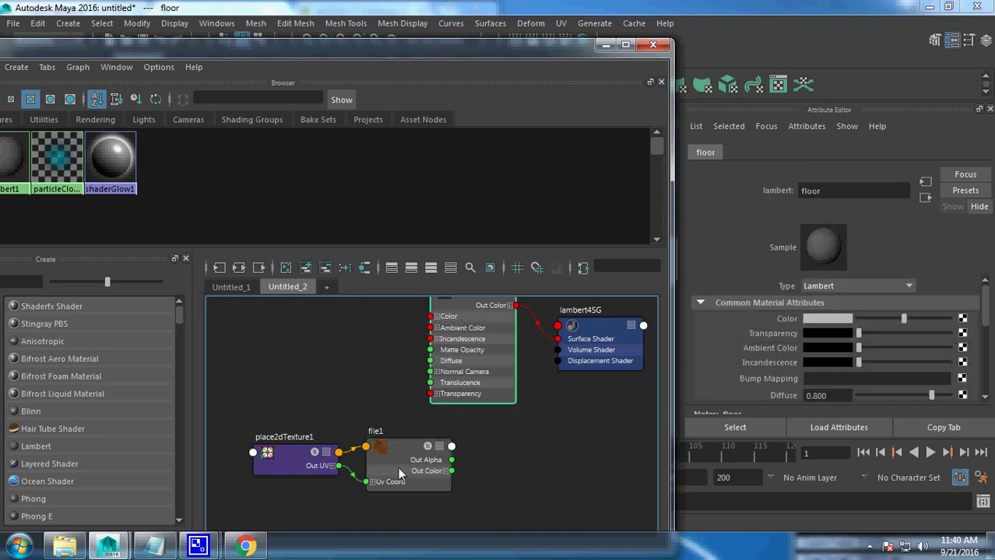
{"action": "left_click", "coordinate": [451, 448]}
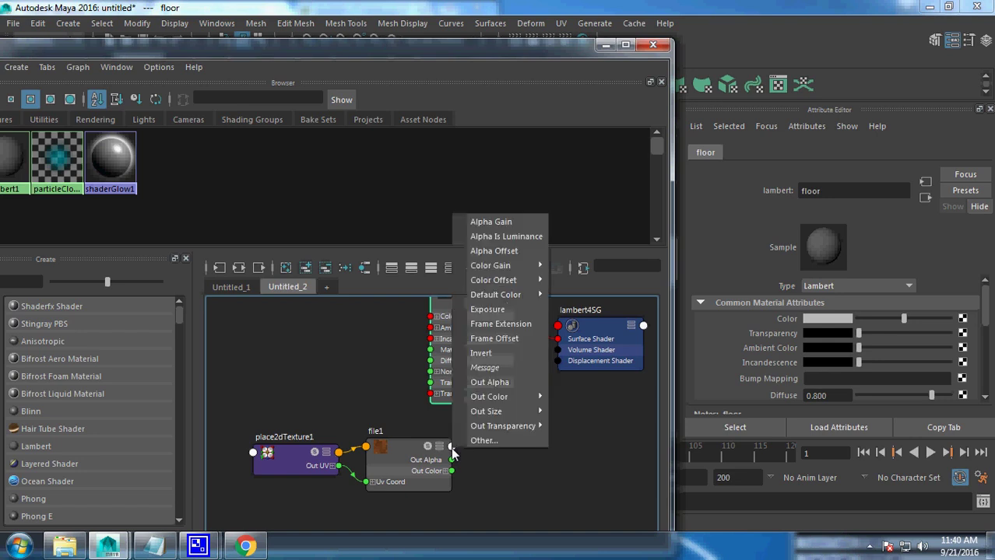
{"action": "left_click", "coordinate": [452, 452]}
{"action": "mouse_move", "coordinate": [489, 397]}
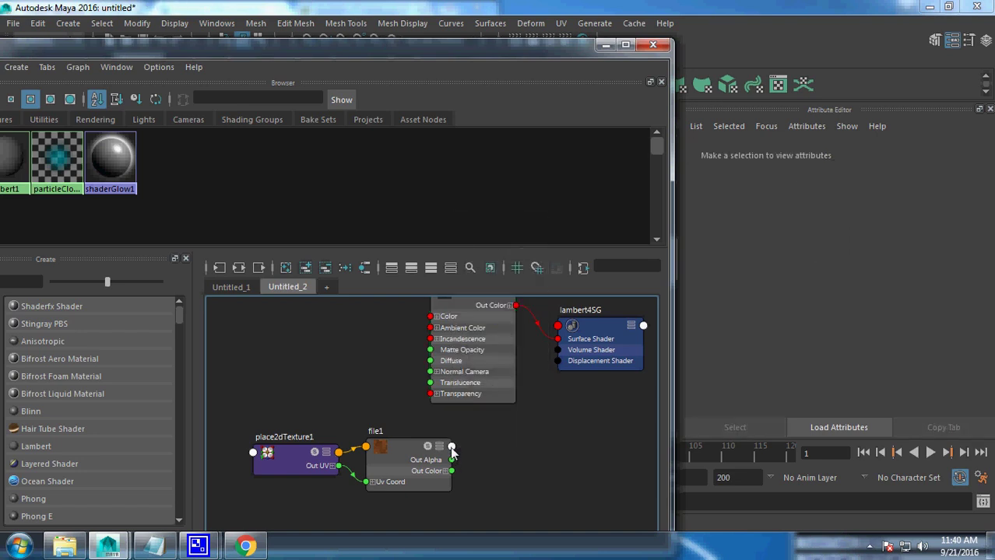
{"action": "left_click", "coordinate": [451, 448]}
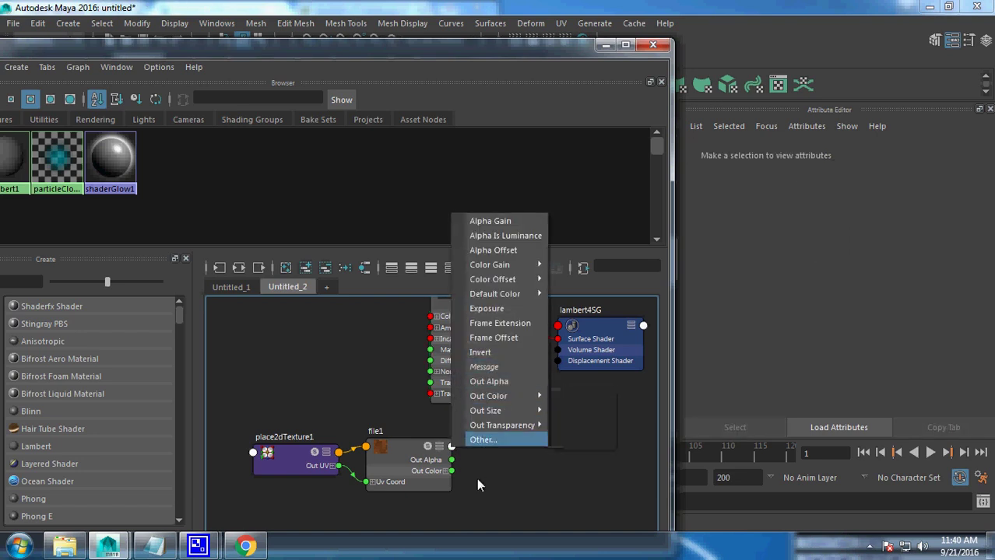
{"action": "left_click", "coordinate": [459, 372]}
{"action": "left_click", "coordinate": [459, 372]}
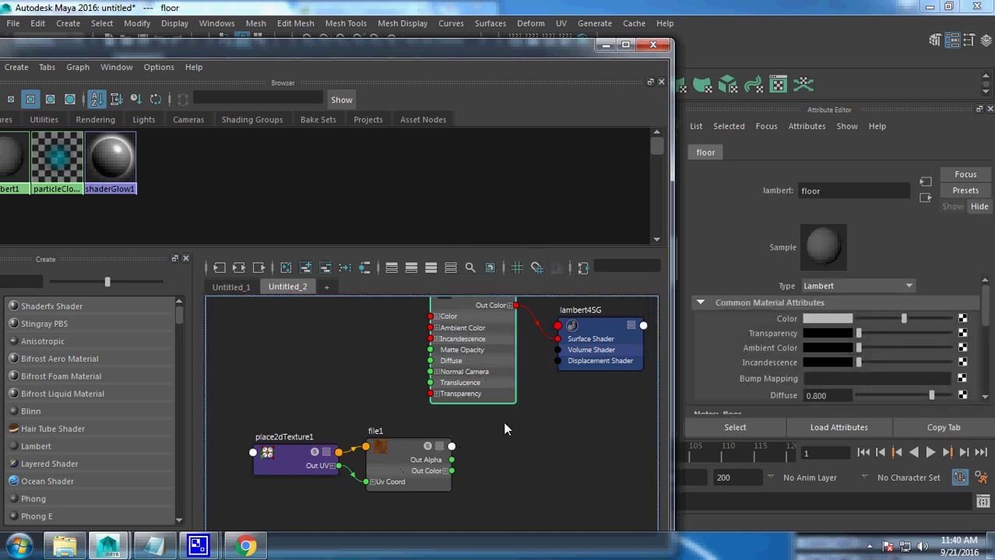
{"action": "middle_click_drag", "start_coordinate": [771, 323], "coordinate": [790, 314]}
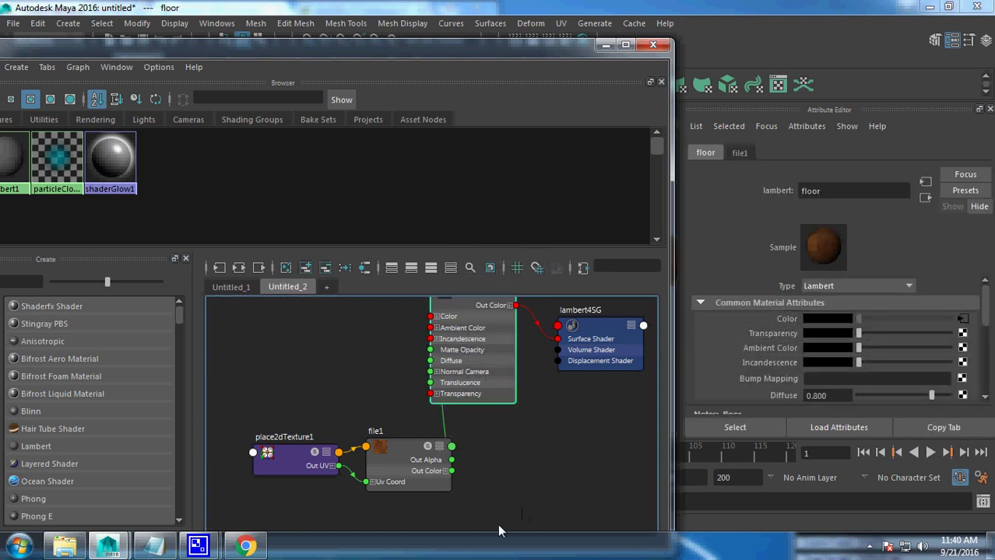
- Move file1 aside and delete the file1-to-Color connection
{"action": "left_click", "coordinate": [532, 469]}
{"action": "left_click_drag", "start_coordinate": [401, 456], "coordinate": [312, 364]}
{"action": "left_click_drag", "start_coordinate": [389, 327], "coordinate": [410, 381]}
{"action": "key", "text": "Delete"}
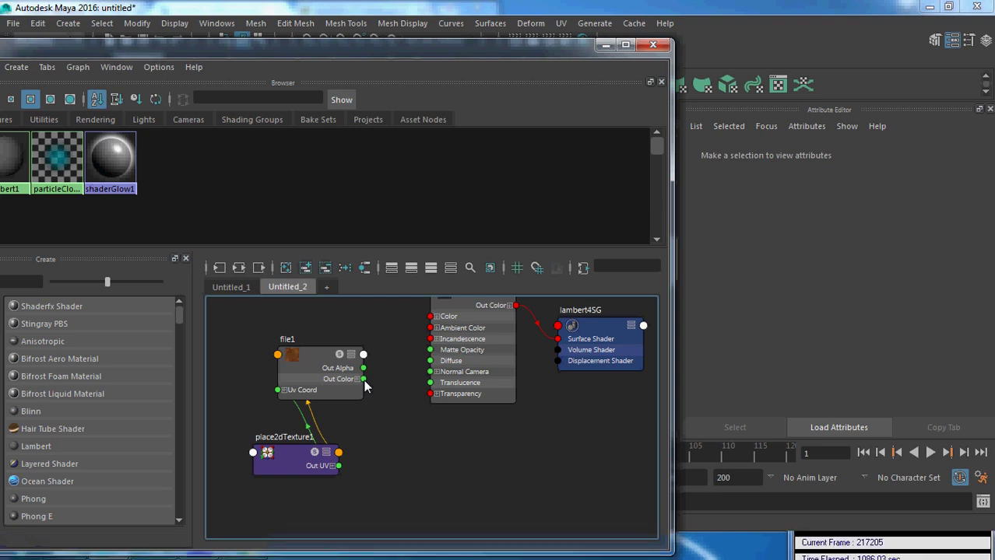
- Delete the file1 and place2dTexture1 nodes, leaving floor and lambert4SG
{"action": "mouse_move", "coordinate": [363, 380]}
{"action": "left_mouse_down"}
{"action": "mouse_move", "coordinate": [442, 355]}
{"action": "mouse_move", "coordinate": [430, 316]}
{"action": "left_mouse_up"}
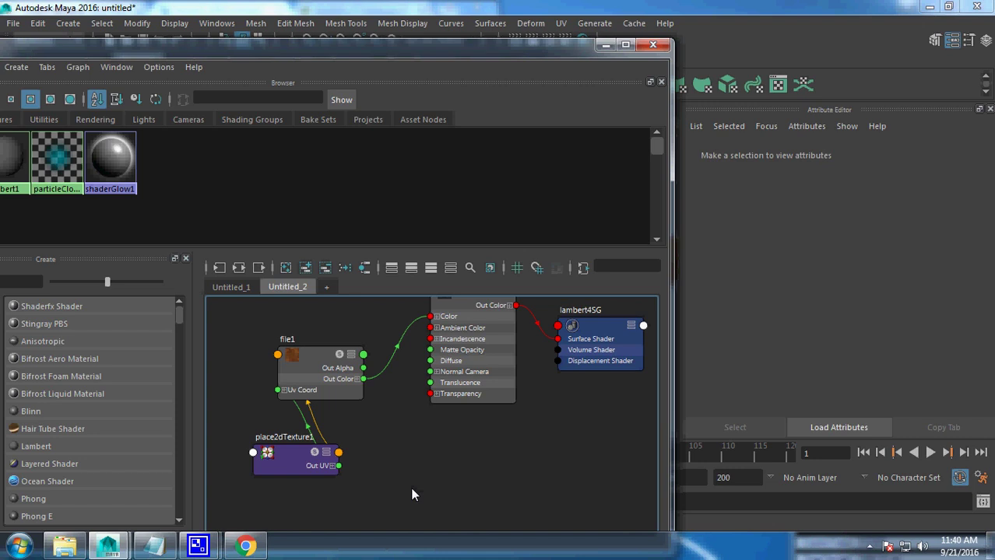
{"action": "left_click_drag", "start_coordinate": [403, 322], "coordinate": [237, 526]}
{"action": "key", "text": "Delete"}
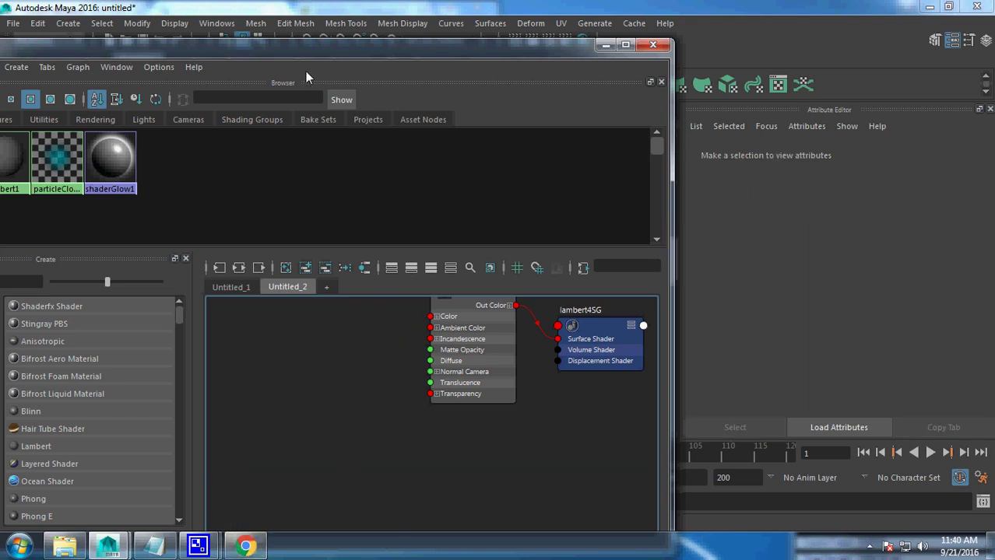
- Enlarge the node editor and add a new file texture node, file1, to the graph
{"action": "double_click", "coordinate": [293, 54]}
{"action": "left_click_drag", "start_coordinate": [575, 294], "coordinate": [585, 325]}
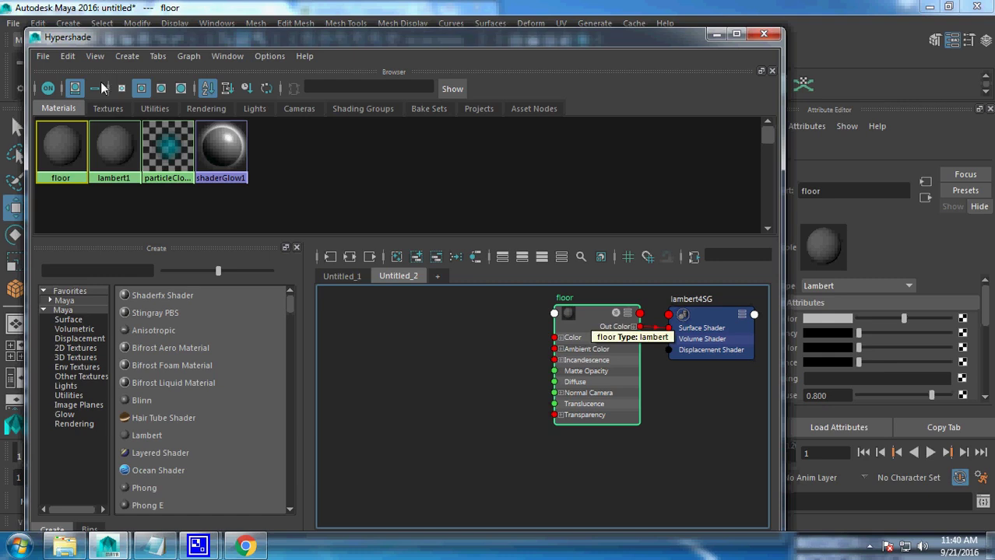
{"action": "left_click", "coordinate": [94, 56]}
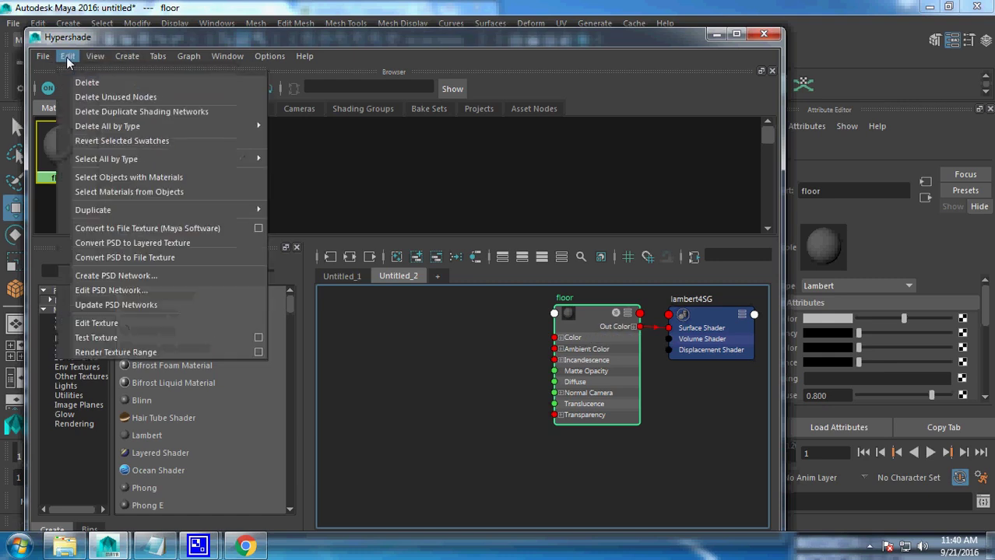
{"action": "mouse_move", "coordinate": [127, 56]}
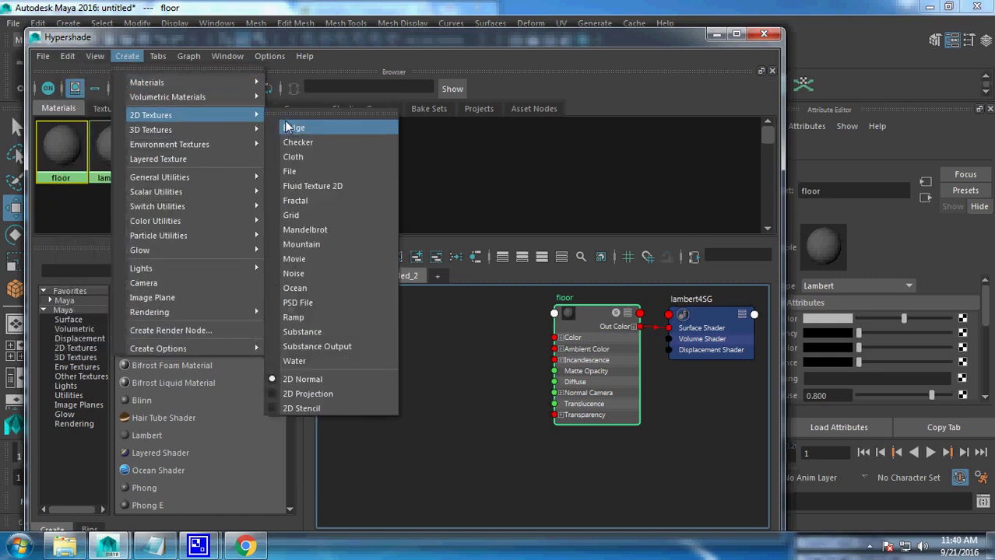
{"action": "left_click", "coordinate": [327, 172]}
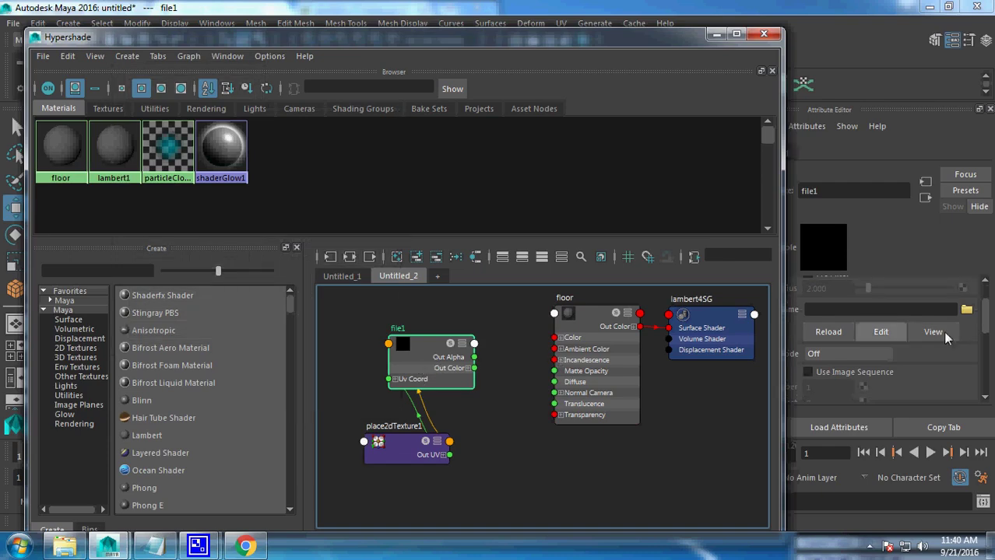
- Load the Wood32l.JPG image into file1's Image Name
{"action": "left_click", "coordinate": [966, 311]}
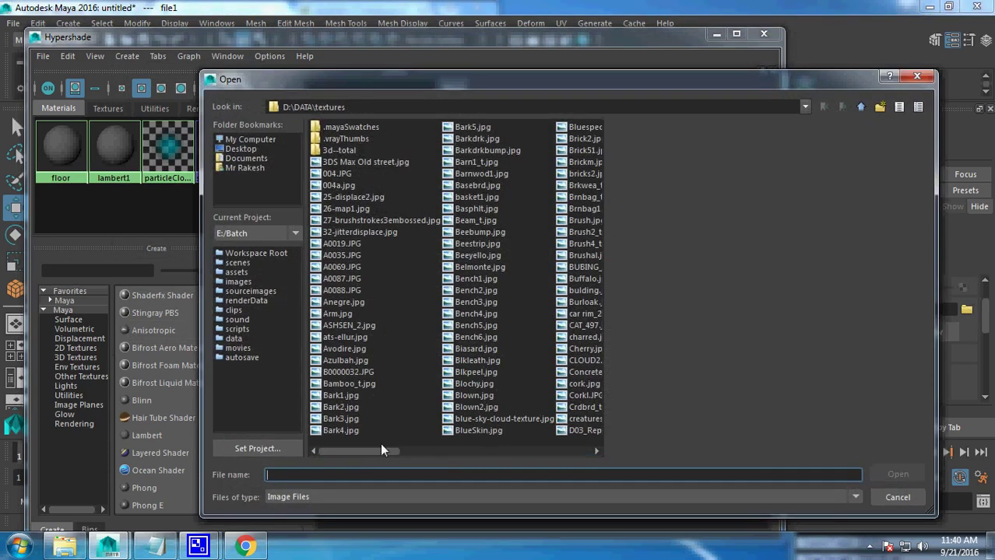
{"action": "left_click_drag", "start_coordinate": [357, 452], "coordinate": [597, 452]}
{"action": "left_click", "coordinate": [532, 315]}
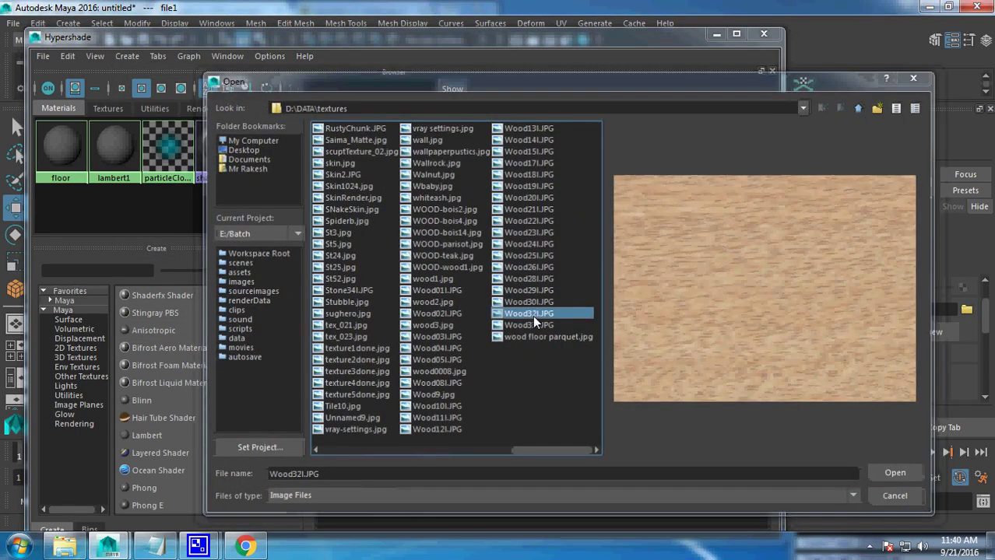
{"action": "double_click", "coordinate": [532, 315]}
{"action": "left_click", "coordinate": [965, 311]}
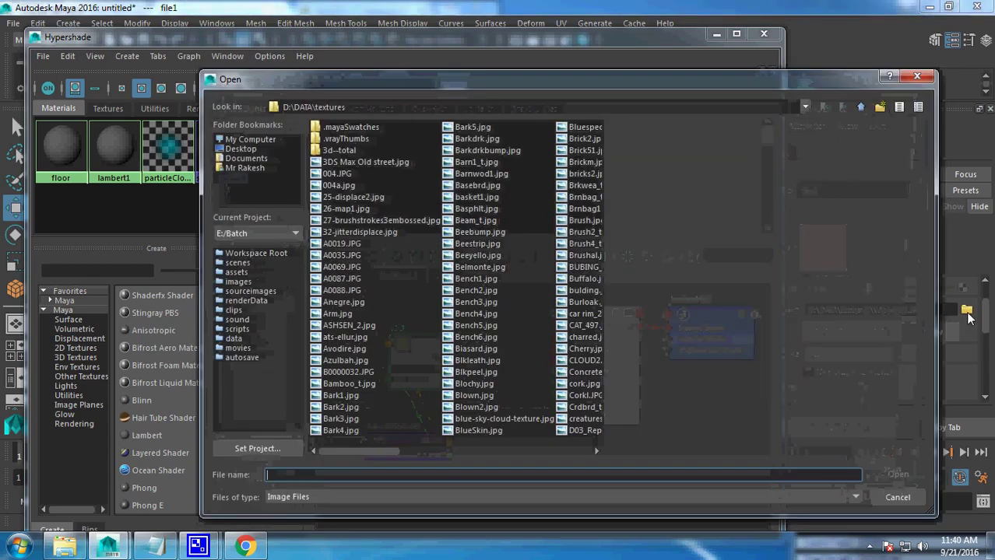
{"action": "left_click", "coordinate": [914, 84]}
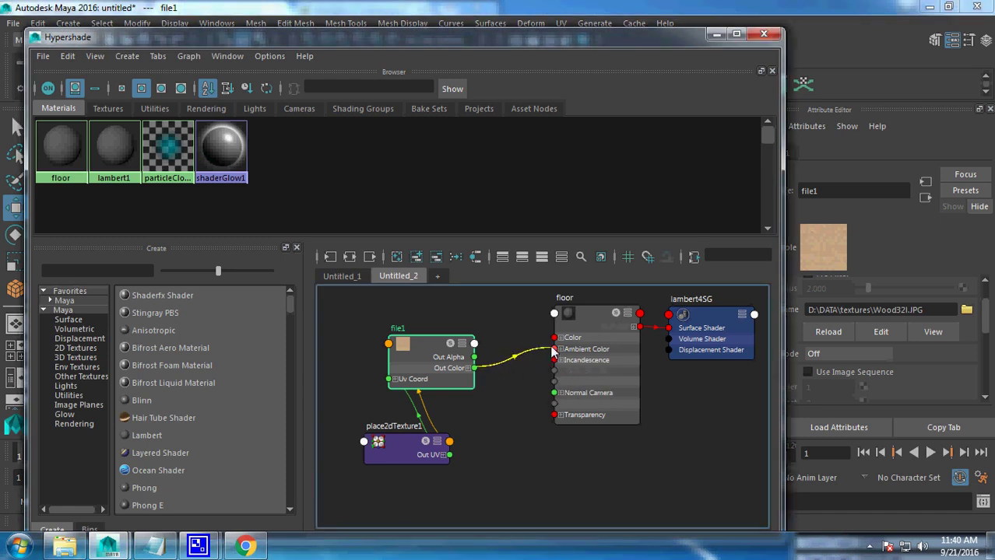
- Connect file1's Out Color to the floor Lambert's Color, then move the Hypershade aside to reveal the viewport
{"action": "left_click_drag", "start_coordinate": [518, 373], "coordinate": [554, 338]}
{"action": "left_click", "coordinate": [546, 497]}
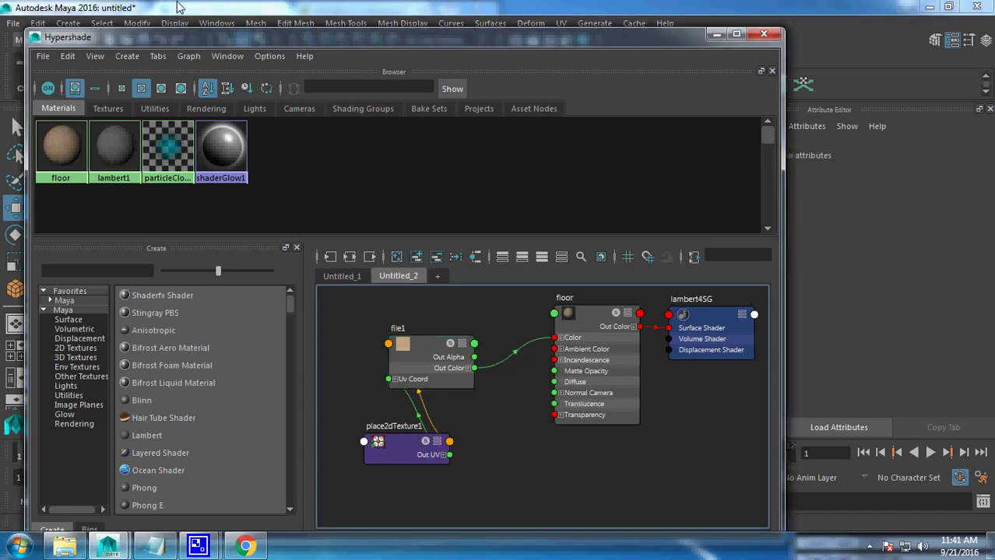
{"action": "left_click_drag", "start_coordinate": [286, 38], "coordinate": [628, 40]}
{"action": "middle_click_drag", "start_coordinate": [924, 317], "coordinate": [216, 305]}
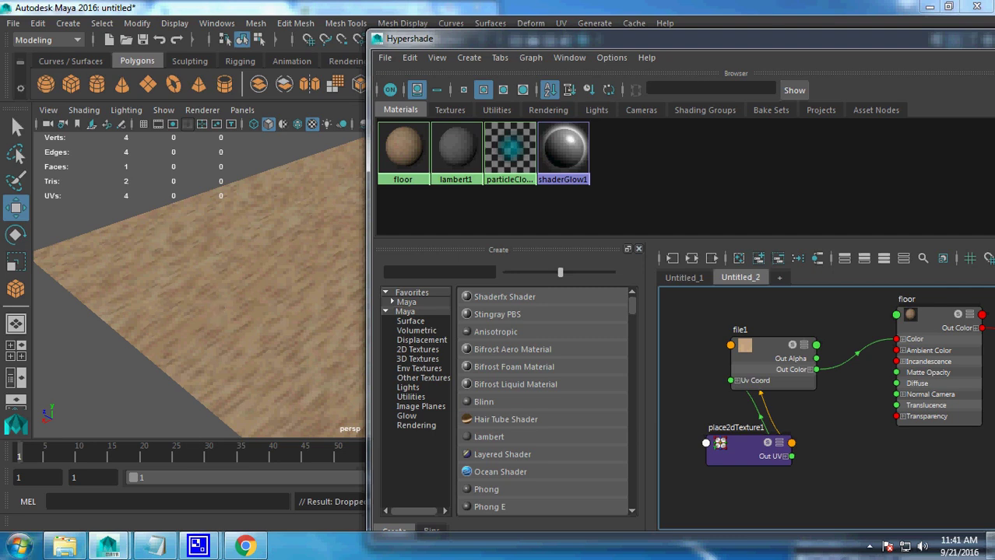
- Place place2dTexture1 beside file1 and frame the three-node chain in the graph
{"action": "middle_click_drag", "start_coordinate": [852, 504], "coordinate": [984, 501], "text": "alt"}
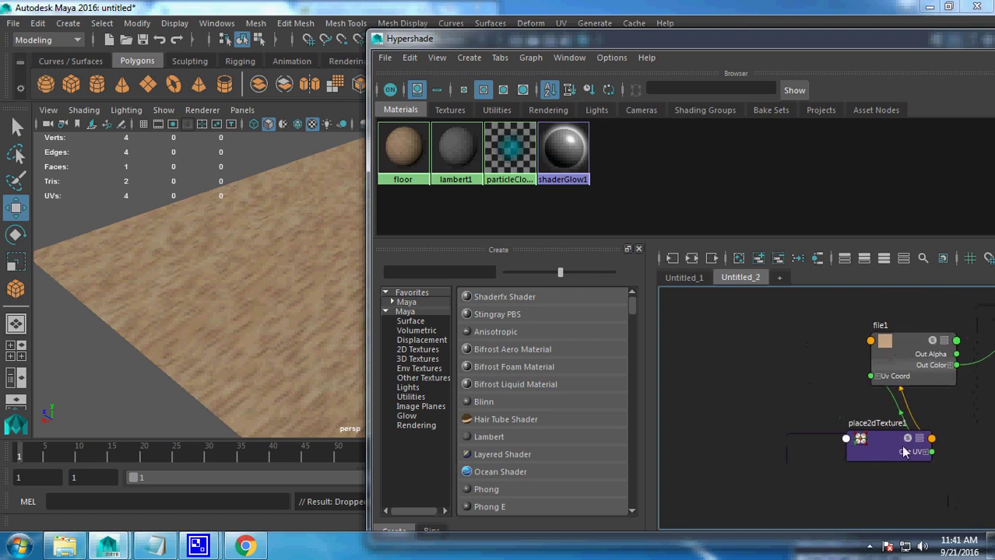
{"action": "left_click_drag", "start_coordinate": [904, 454], "coordinate": [843, 428]}
{"action": "scroll", "coordinate": [843, 428], "scroll_direction": "down", "scroll_amount": 2}
{"action": "middle_click_drag", "start_coordinate": [843, 427], "coordinate": [894, 481], "text": "alt"}
{"action": "scroll", "coordinate": [895, 482], "scroll_direction": "down", "scroll_amount": 2}
{"action": "scroll", "coordinate": [916, 445], "scroll_direction": "up", "scroll_amount": 2}
{"action": "middle_click_drag", "start_coordinate": [916, 444], "coordinate": [900, 500], "text": "alt"}
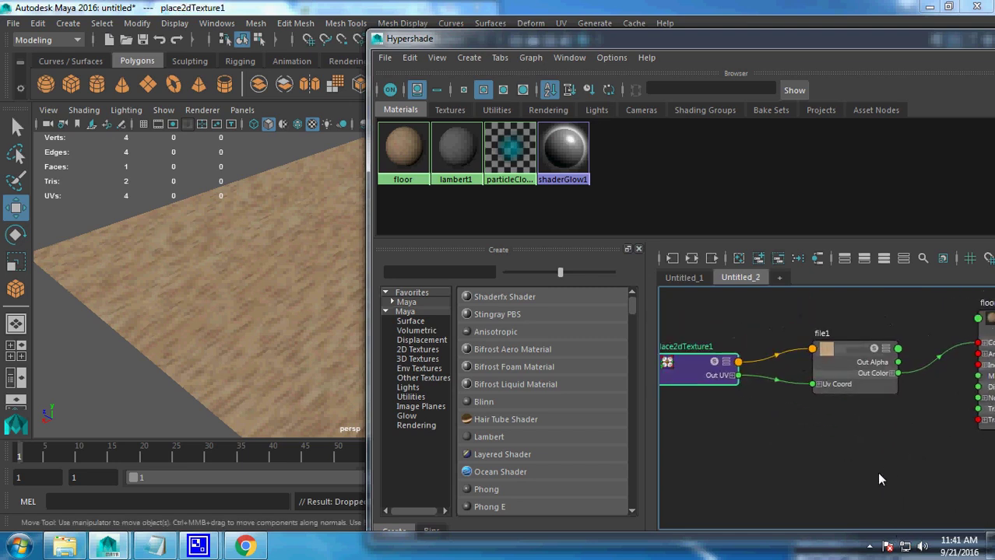
{"action": "scroll", "coordinate": [876, 482], "scroll_direction": "up", "scroll_amount": 2}
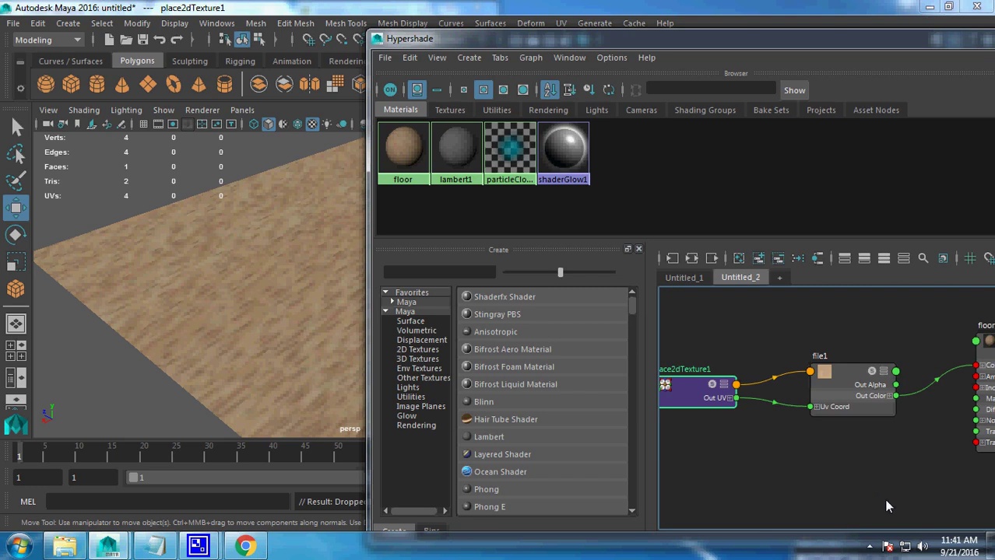
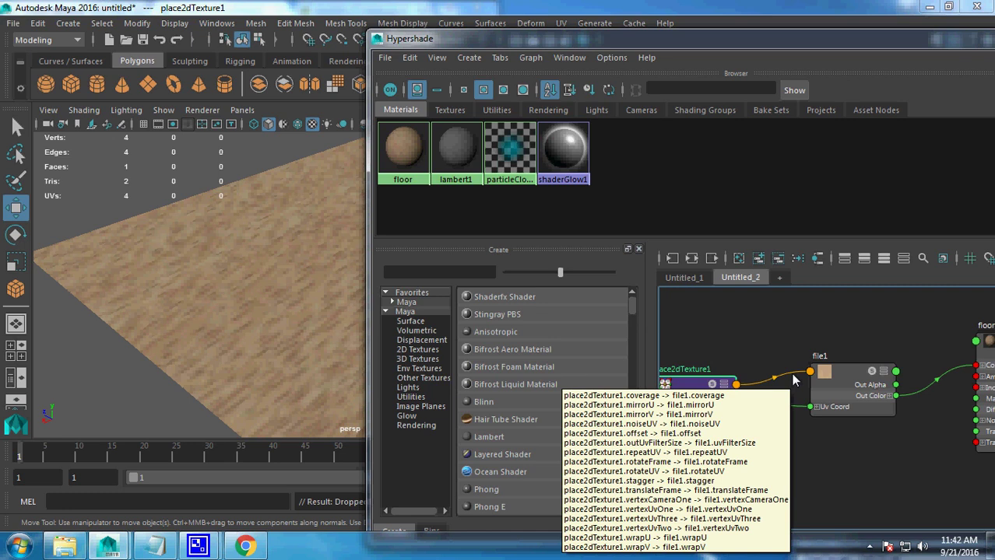
- Close the Hypershade shading network window over the textured floor
{"action": "left_click", "coordinate": [892, 509]}
{"action": "mouse_move", "coordinate": [127, 281]}
{"action": "left_mouse_down", "text": "alt"}
{"action": "mouse_move", "coordinate": [177, 320]}
{"action": "mouse_move", "coordinate": [299, 289]}
{"action": "mouse_move", "coordinate": [202, 300]}
{"action": "mouse_move", "coordinate": [200, 327]}
{"action": "mouse_move", "coordinate": [144, 339]}
{"action": "left_mouse_up", "text": "alt"}
{"action": "mouse_move", "coordinate": [708, 39]}
{"action": "left_mouse_down"}
{"action": "mouse_move", "coordinate": [545, 39]}
{"action": "mouse_move", "coordinate": [312, 77]}
{"action": "left_mouse_up"}
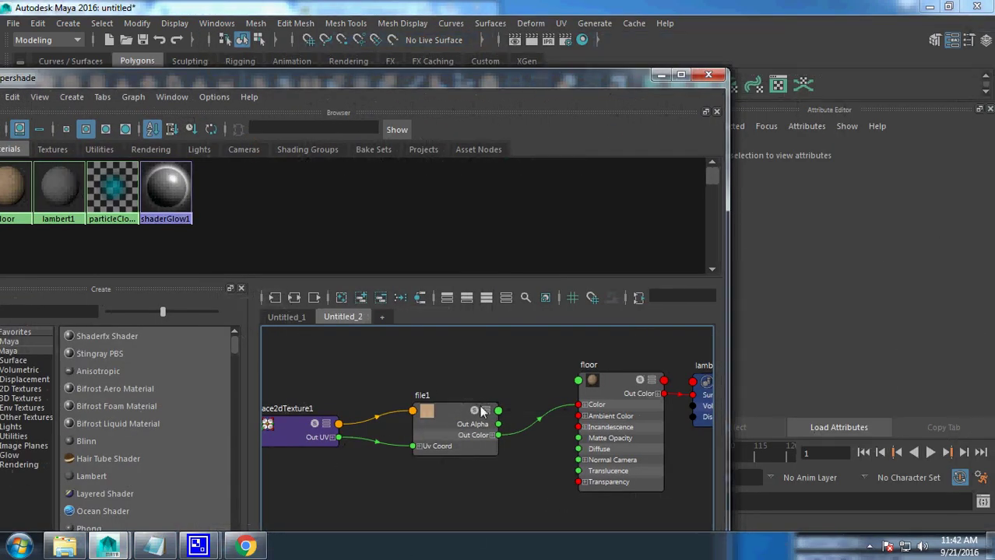
{"action": "left_click", "coordinate": [708, 74]}
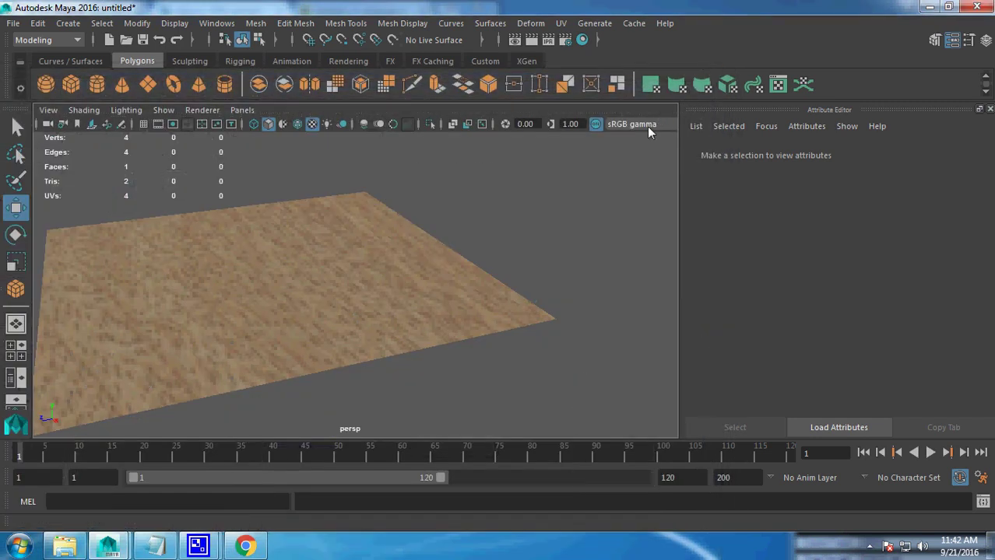
{"action": "mouse_move", "coordinate": [581, 227]}
{"action": "left_mouse_down", "text": "alt"}
{"action": "mouse_move", "coordinate": [479, 355]}
{"action": "mouse_move", "coordinate": [358, 395]}
{"action": "mouse_move", "coordinate": [484, 397]}
{"action": "mouse_move", "coordinate": [410, 359]}
{"action": "left_mouse_up", "text": "alt"}
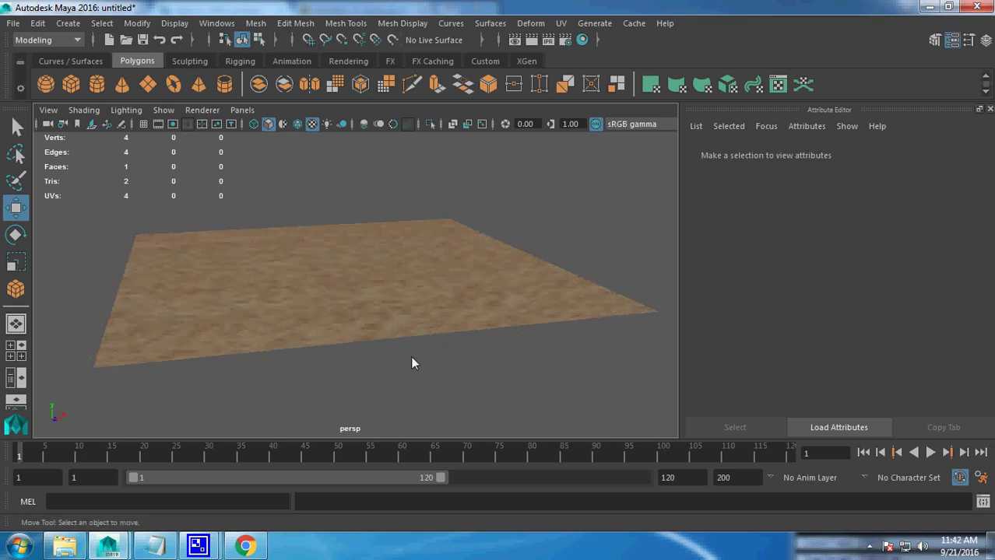
- Start a new scene without saving the floor scene, then return to the Notepad notes at the Specular line
{"action": "left_click", "coordinate": [347, 275]}
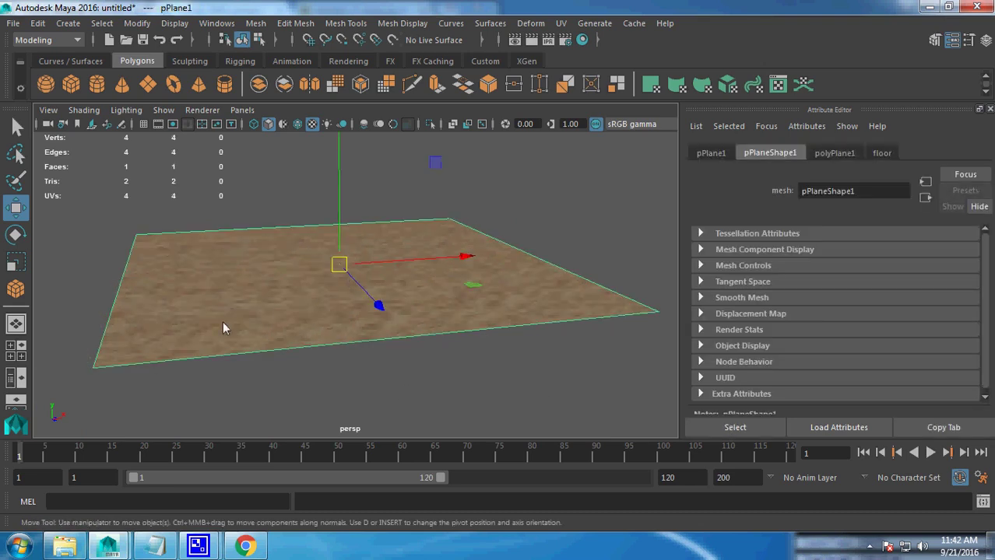
{"action": "left_click", "coordinate": [882, 153]}
{"action": "left_click_drag", "start_coordinate": [455, 315], "coordinate": [499, 311], "text": "alt"}
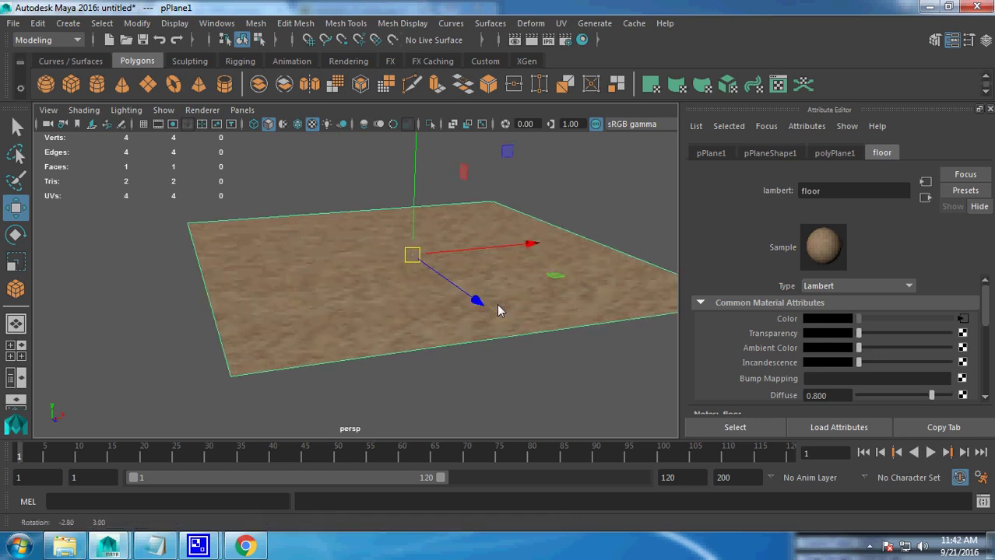
{"action": "left_click", "coordinate": [14, 22]}
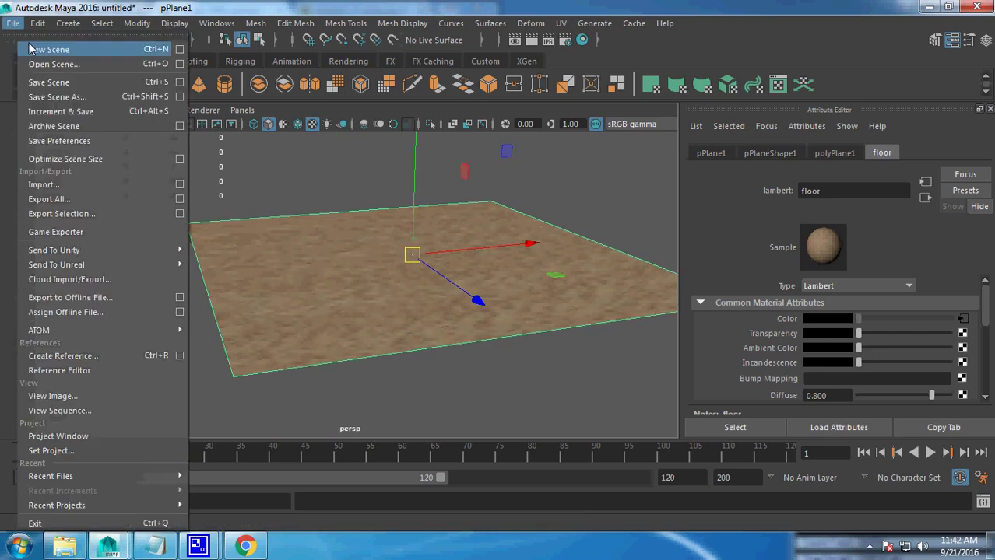
{"action": "left_click", "coordinate": [35, 48]}
{"action": "left_click", "coordinate": [501, 276]}
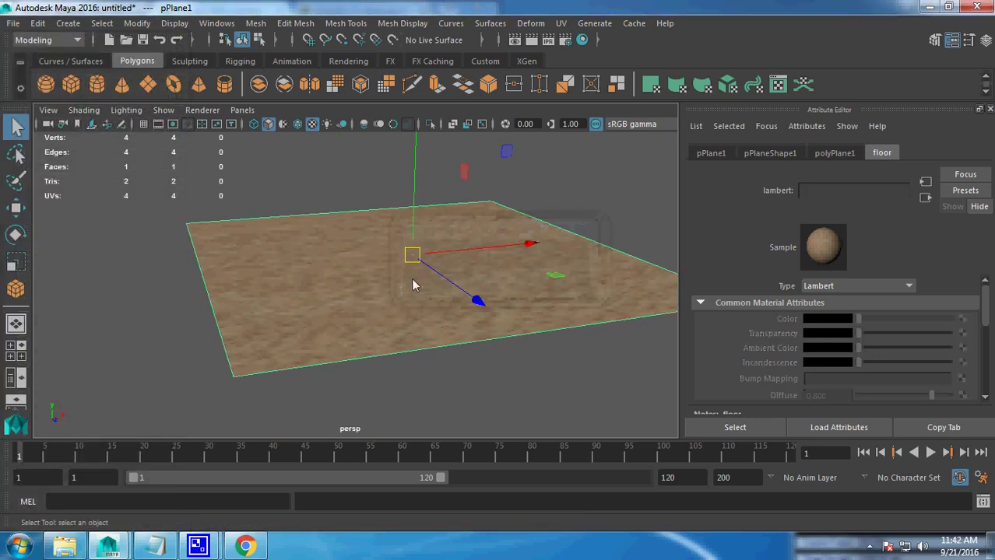
{"action": "left_click", "coordinate": [148, 545]}
{"action": "left_click", "coordinate": [636, 246]}
- Add the line 'Bump--------Illusion of displacement' below Specular, then return to Maya
{"action": "key", "text": "Return"}
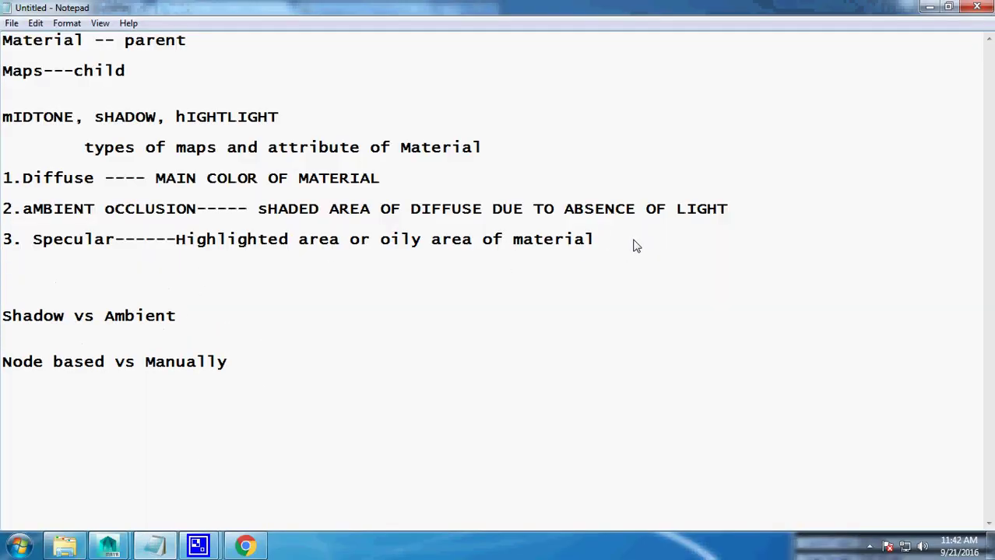
{"action": "type", "text": "Bump"}
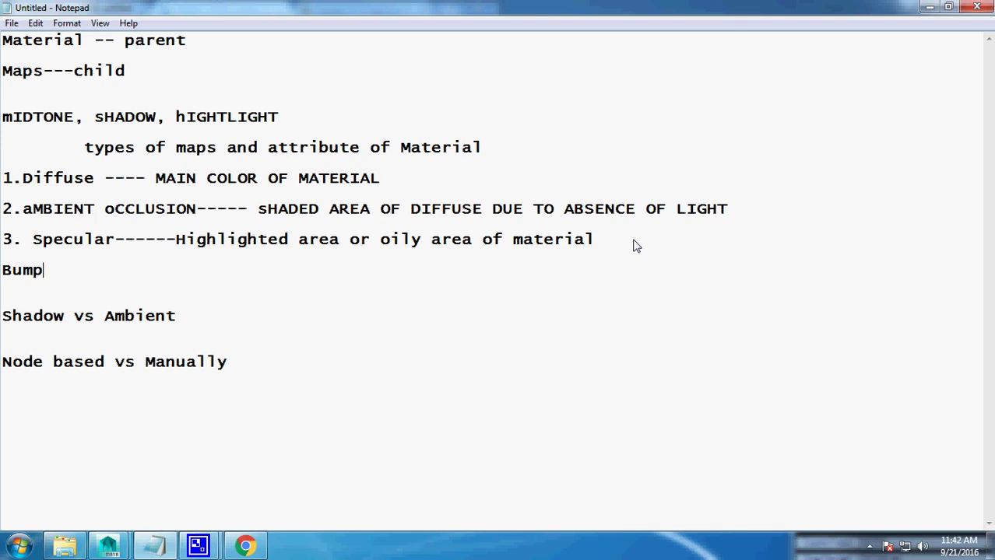
{"action": "type", "text": "--------"}
{"action": "type", "text": "Illusion of displacement"}
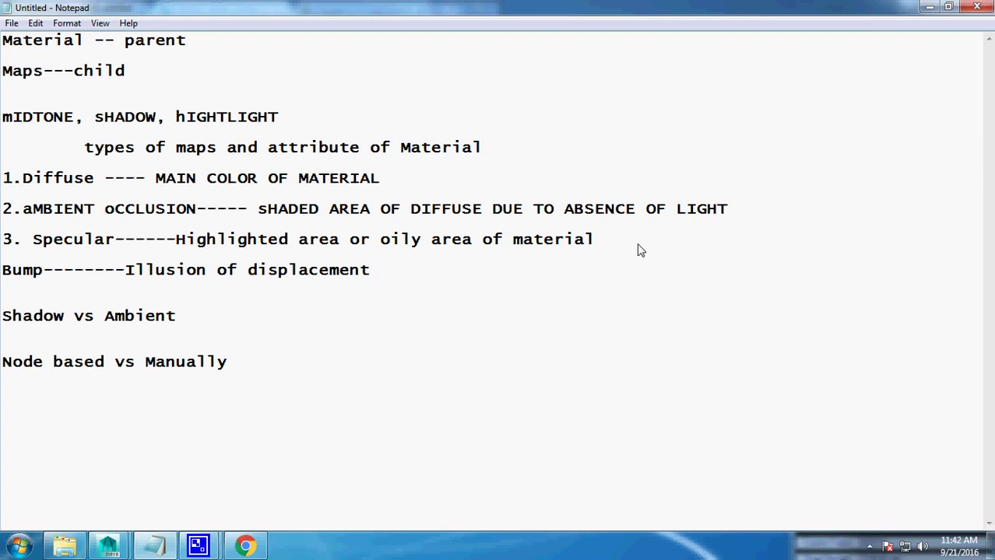
{"action": "left_click", "coordinate": [245, 546]}
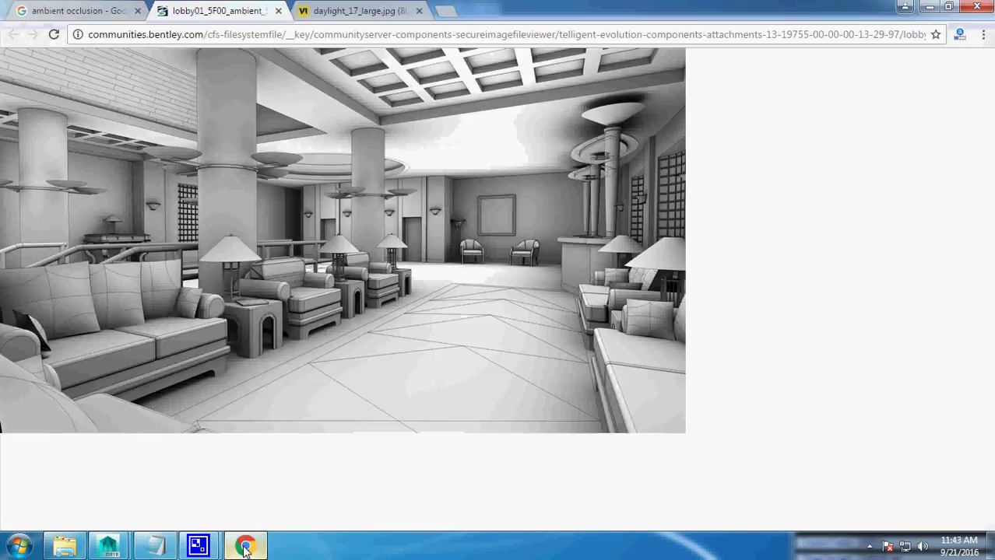
{"action": "mouse_move", "coordinate": [108, 545]}
{"action": "left_click", "coordinate": [125, 463]}
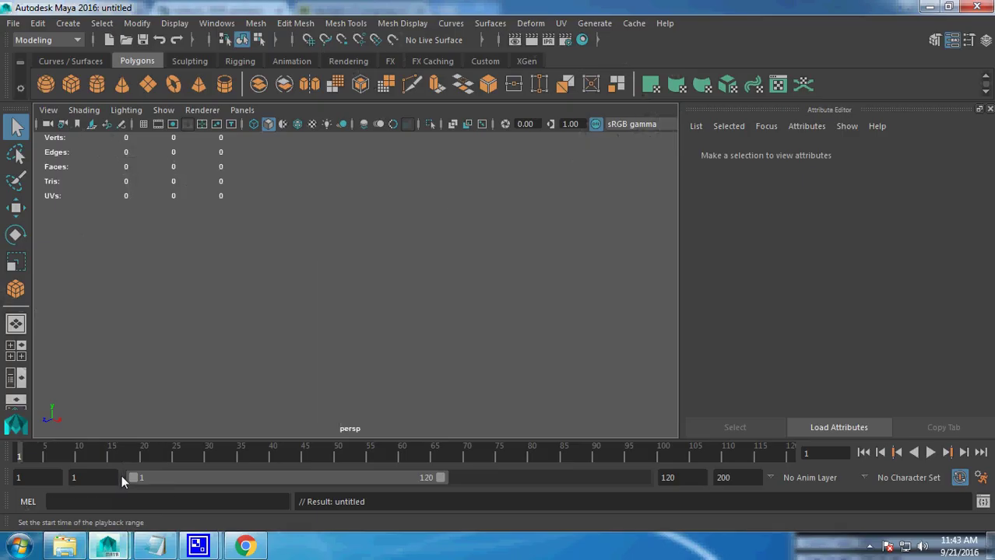
- Draw a polygon plane and view it through the perspective camera
{"action": "left_click", "coordinate": [148, 84]}
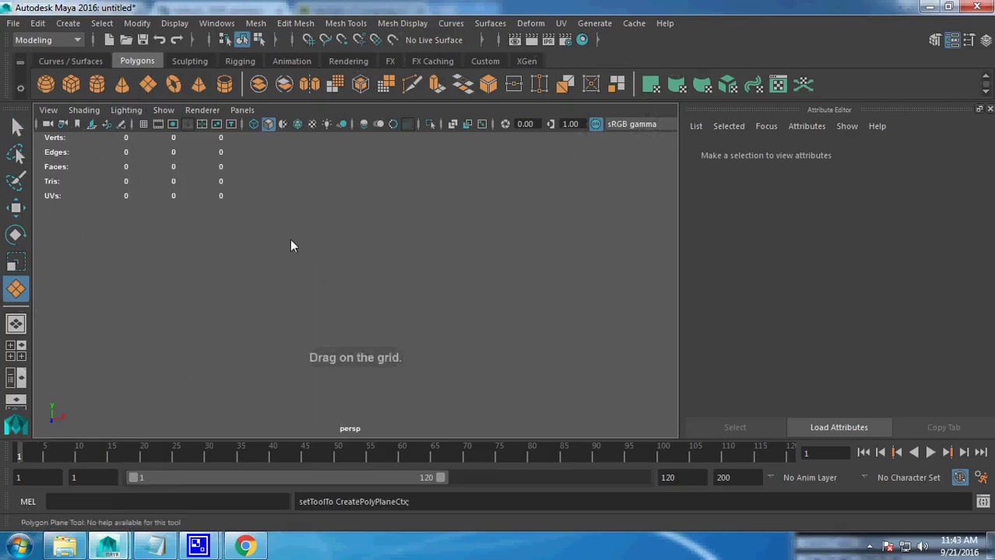
{"action": "key", "text": "space"}
{"action": "left_click_drag", "start_coordinate": [176, 190], "coordinate": [524, 355]}
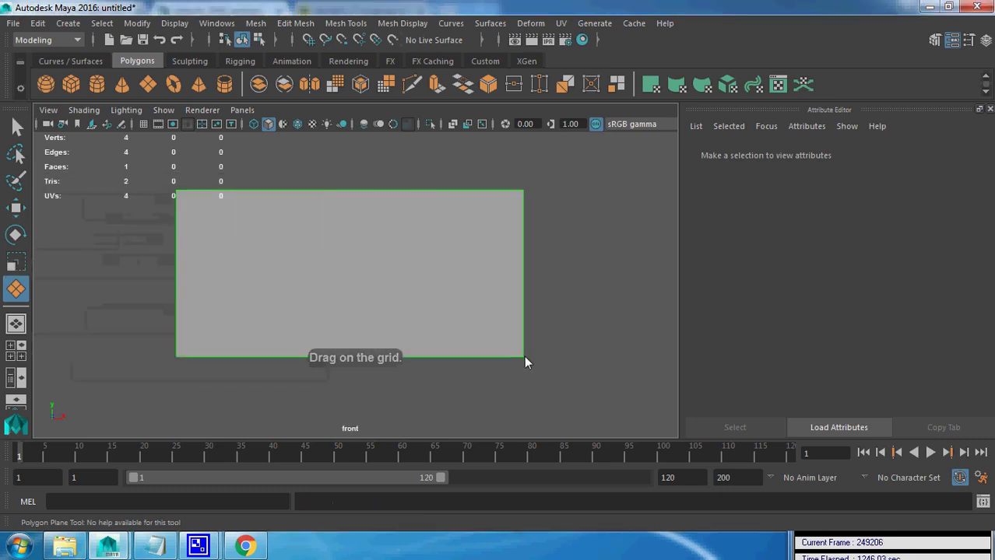
{"action": "key", "text": "space"}
{"action": "mouse_move", "coordinate": [388, 327]}
{"action": "left_mouse_down", "text": "alt"}
{"action": "mouse_move", "coordinate": [446, 325]}
{"action": "mouse_move", "coordinate": [379, 327]}
{"action": "mouse_move", "coordinate": [519, 304]}
{"action": "mouse_move", "coordinate": [391, 350]}
{"action": "mouse_move", "coordinate": [460, 307]}
{"action": "left_mouse_up", "text": "alt"}
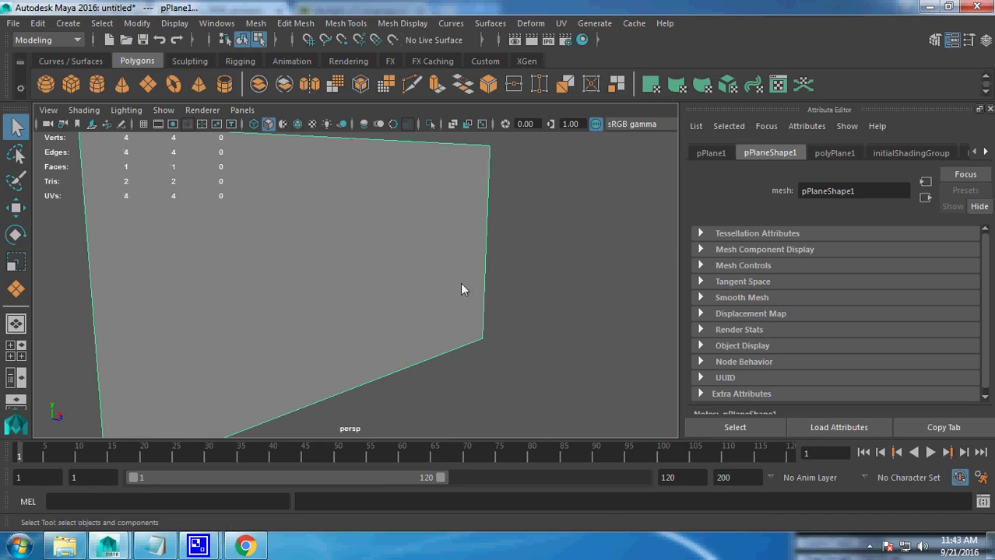
{"action": "right_click_drag", "start_coordinate": [452, 140], "coordinate": [451, 250]}
- Assign a new Lambert material to the plane and connect a File texture to its Color
{"action": "mouse_move", "coordinate": [448, 513]}
{"action": "left_click", "coordinate": [587, 441]}
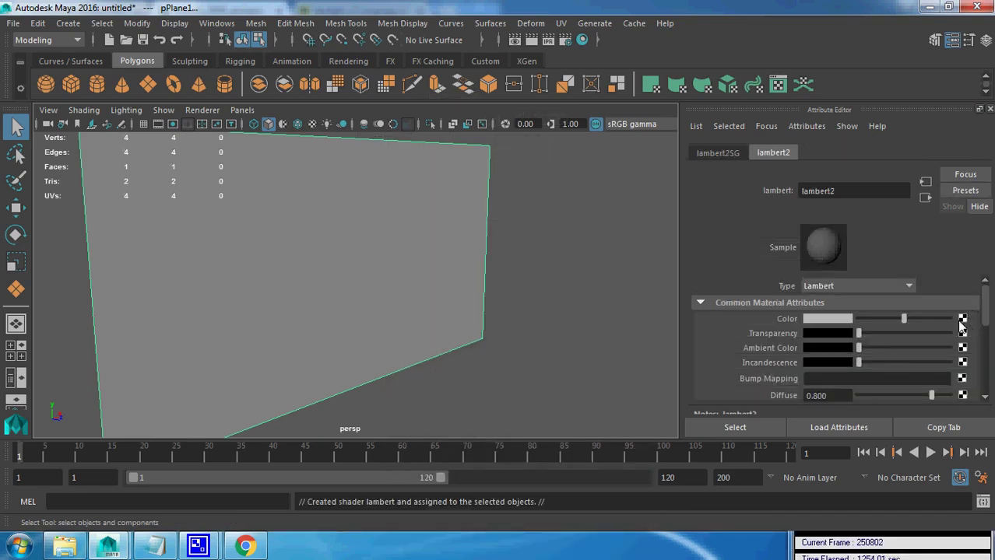
{"action": "left_click", "coordinate": [962, 320]}
{"action": "left_click", "coordinate": [450, 234]}
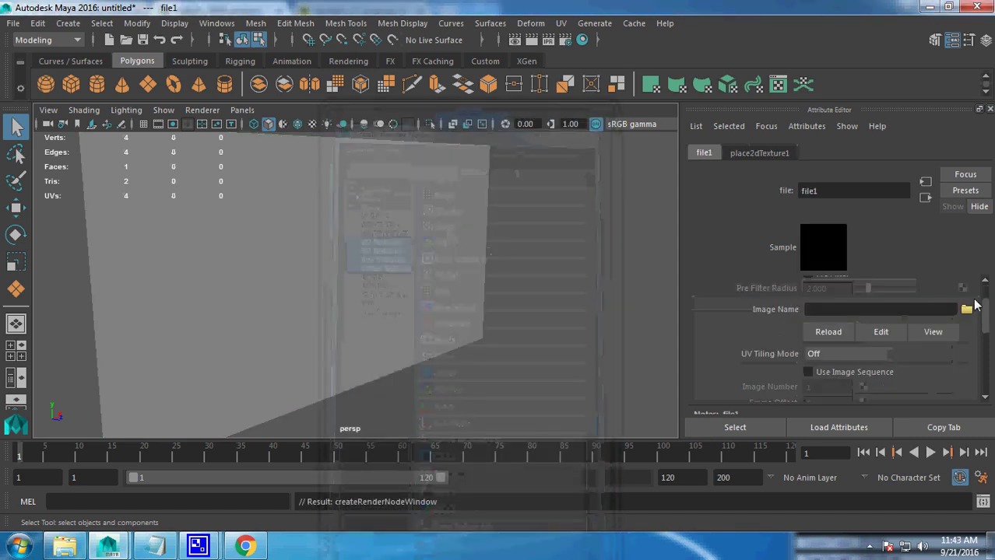
- Load dcv.JPG from the 3d-total\vol-1\BRICK folder as file1's image
{"action": "left_click", "coordinate": [967, 311]}
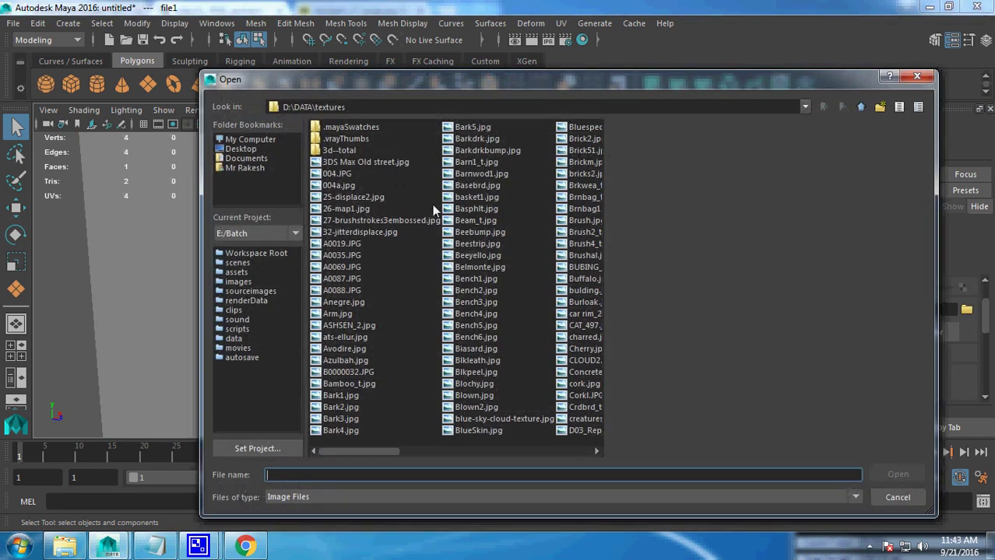
{"action": "double_click", "coordinate": [336, 150]}
{"action": "double_click", "coordinate": [337, 150]}
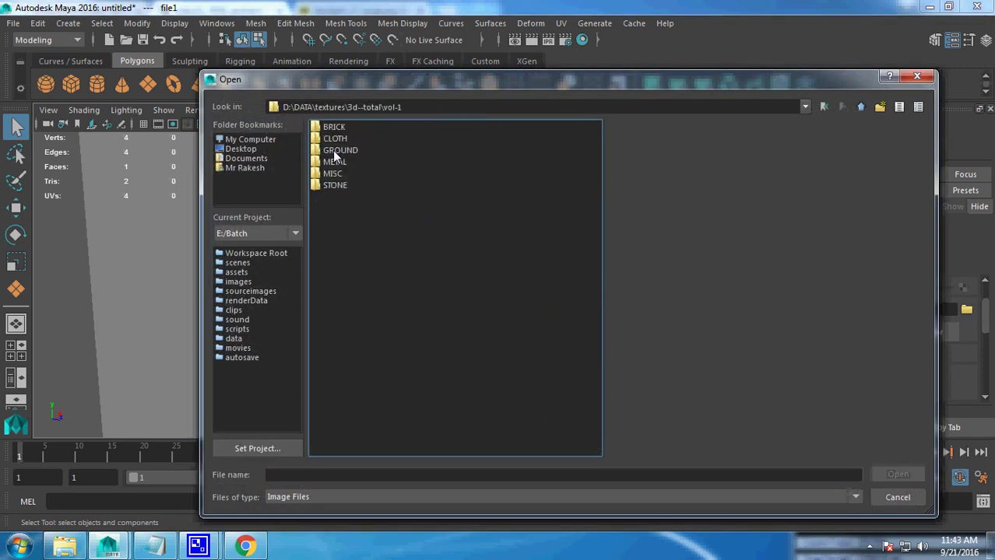
{"action": "double_click", "coordinate": [343, 129]}
{"action": "left_click", "coordinate": [346, 140]}
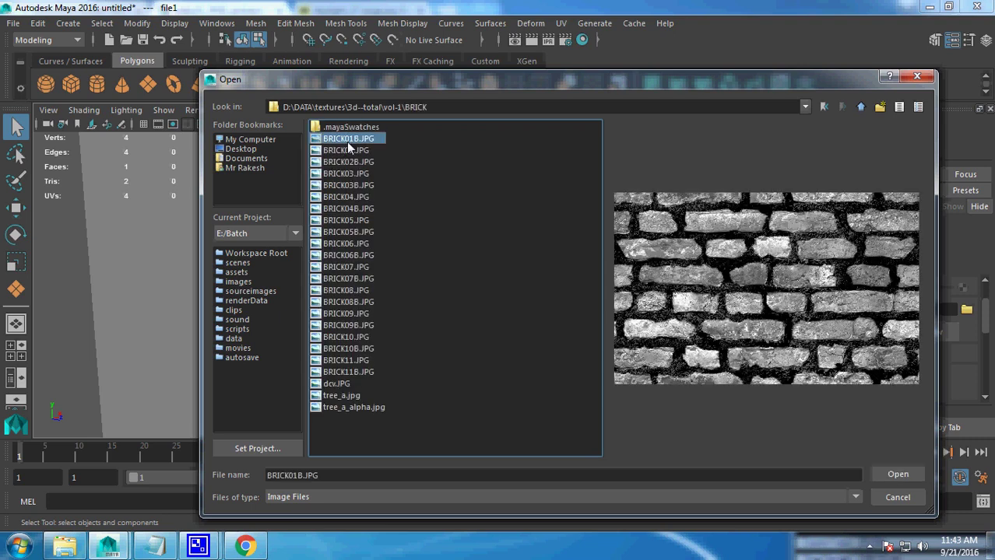
{"action": "left_click", "coordinate": [343, 383]}
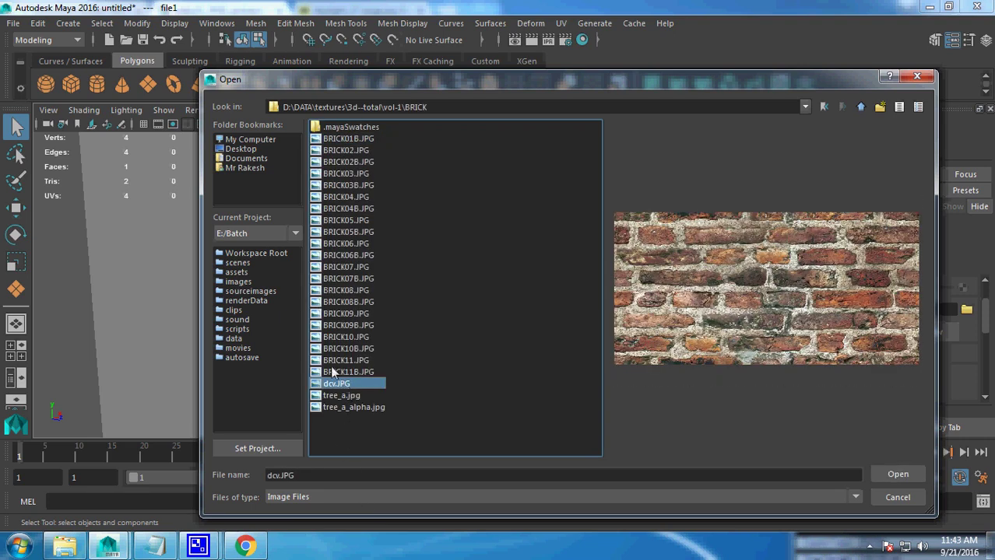
{"action": "left_click", "coordinate": [353, 142]}
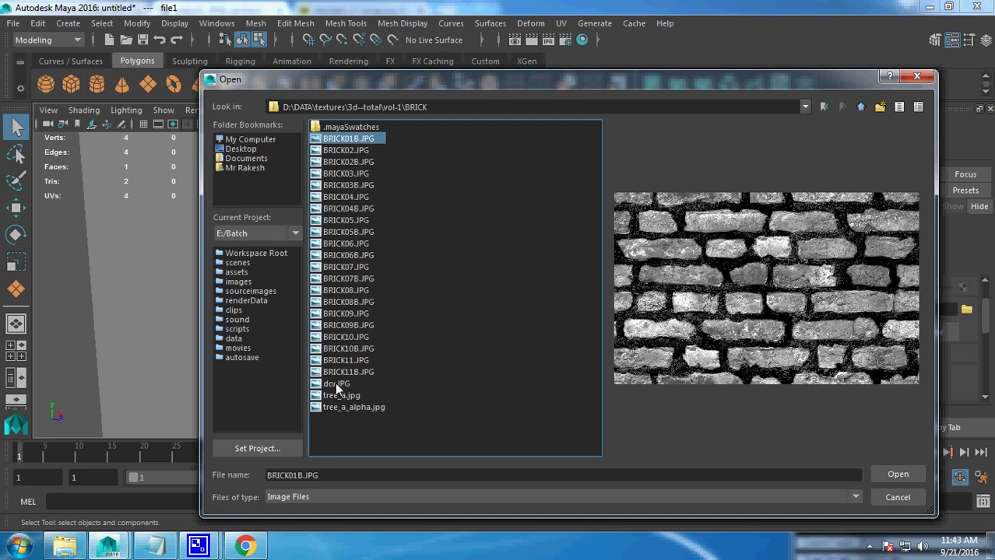
{"action": "left_click", "coordinate": [339, 385]}
{"action": "left_click", "coordinate": [342, 142]}
{"action": "left_click", "coordinate": [327, 385]}
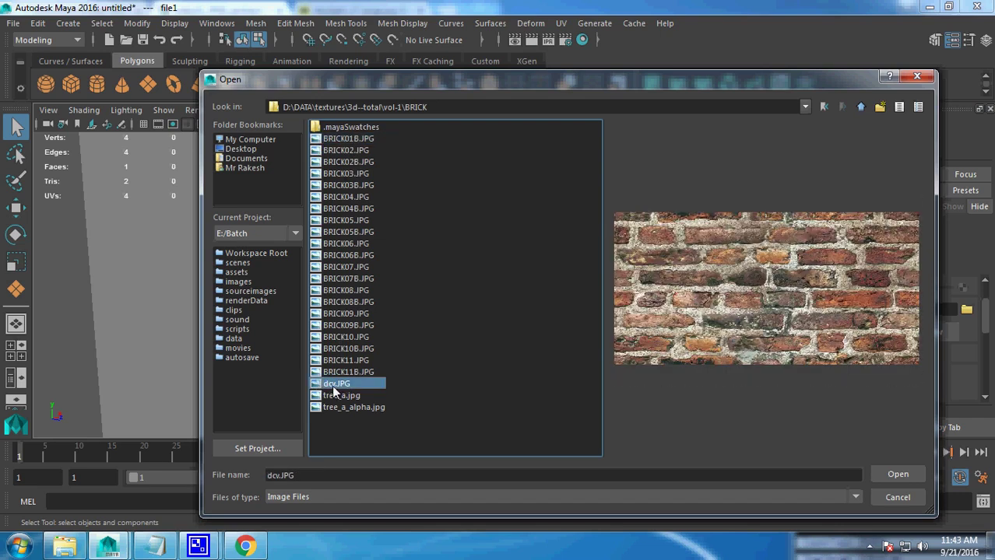
{"action": "double_click", "coordinate": [334, 386]}
{"action": "left_click", "coordinate": [757, 154]}
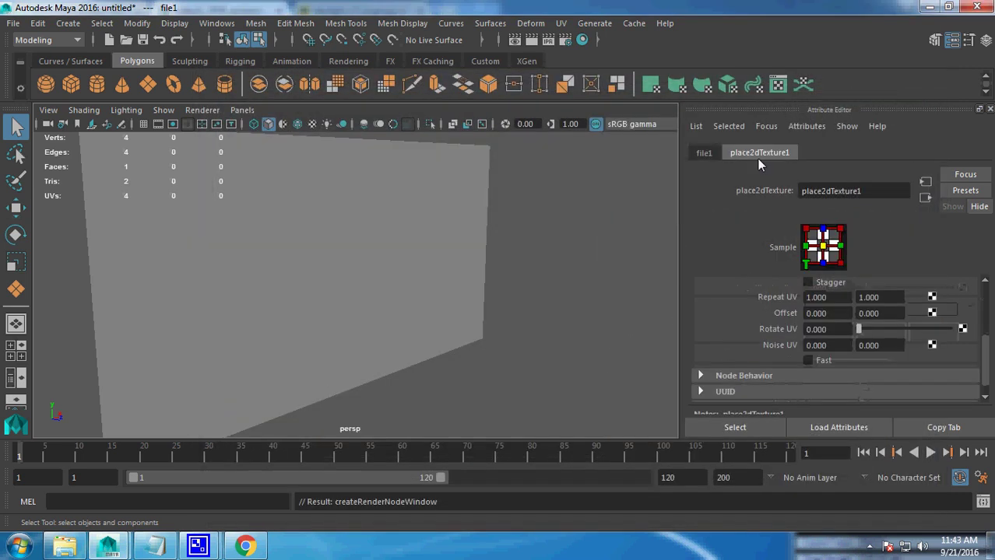
- Show the plane in textured display and bring up its texture placement settings
{"action": "key", "text": "4"}
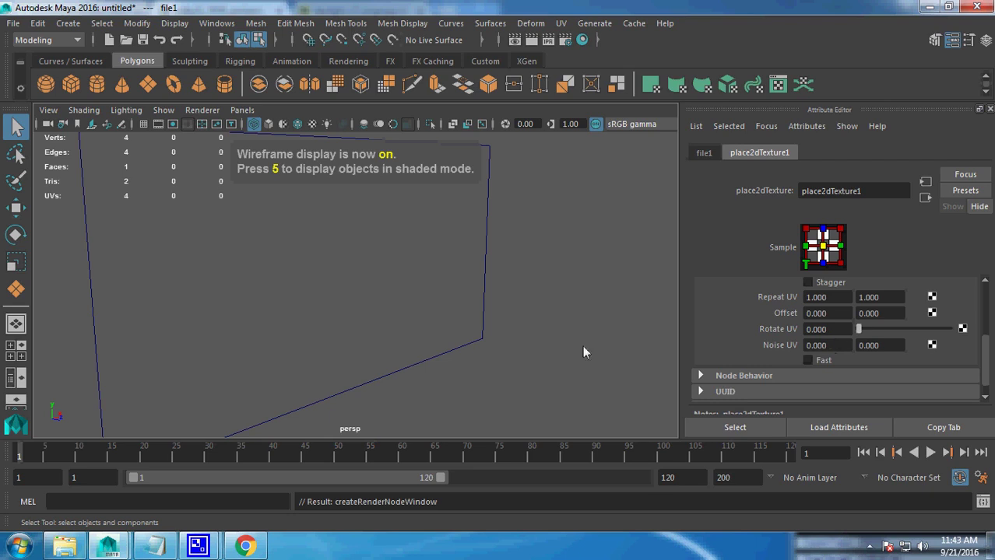
{"action": "left_click", "coordinate": [565, 318]}
{"action": "key", "text": "6"}
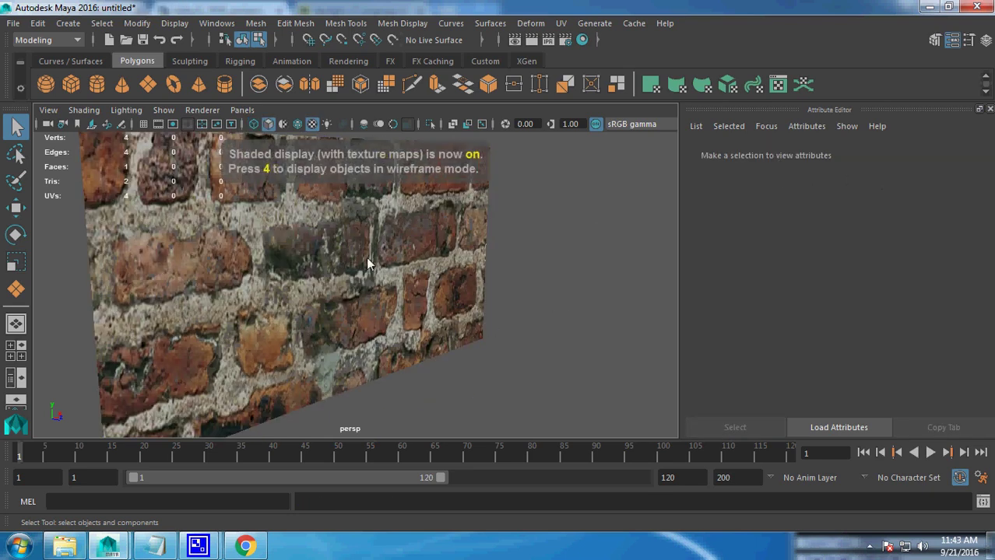
{"action": "scroll", "coordinate": [368, 264], "scroll_direction": "down", "scroll_amount": 5}
{"action": "left_click_drag", "start_coordinate": [502, 211], "coordinate": [210, 397]}
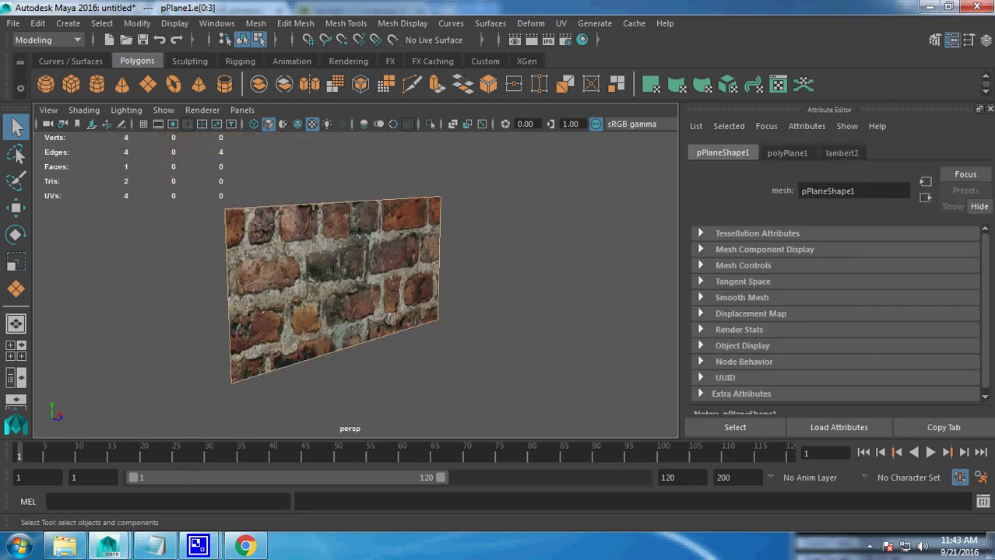
{"action": "left_click", "coordinate": [840, 154]}
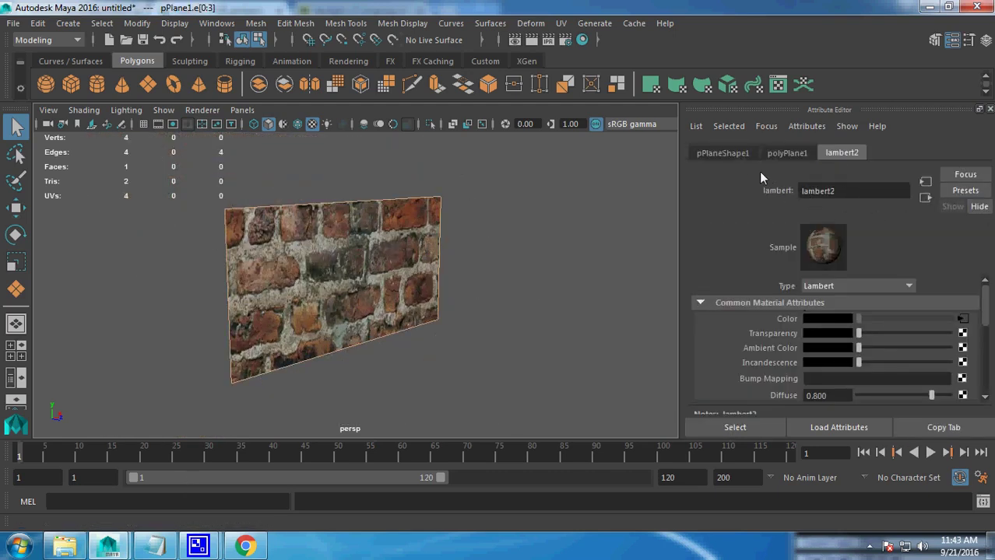
{"action": "left_click", "coordinate": [961, 319]}
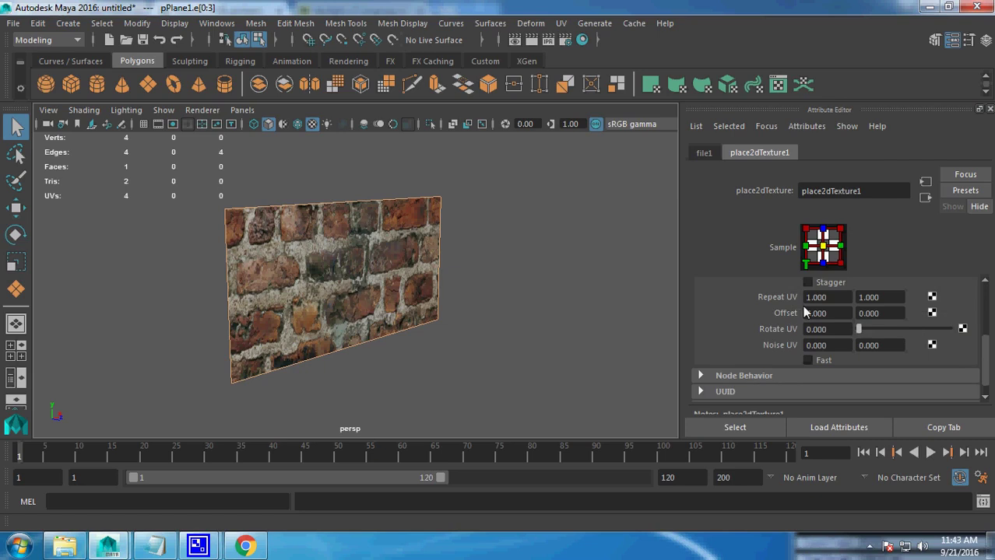
- Set place2dTexture1's Repeat UV to 3 and 3, then zoom in on the tiled bricks
{"action": "left_click", "coordinate": [816, 297]}
{"action": "type", "text": "3"}
{"action": "key", "text": "Tab"}
{"action": "type", "text": "3"}
{"action": "key", "text": "Tab"}
{"action": "key", "text": "super"}
{"action": "left_click", "coordinate": [410, 289]}
{"action": "scroll", "coordinate": [436, 311], "scroll_direction": "up", "scroll_amount": 5}
{"action": "scroll", "coordinate": [273, 233], "scroll_direction": "up", "scroll_amount": 2}
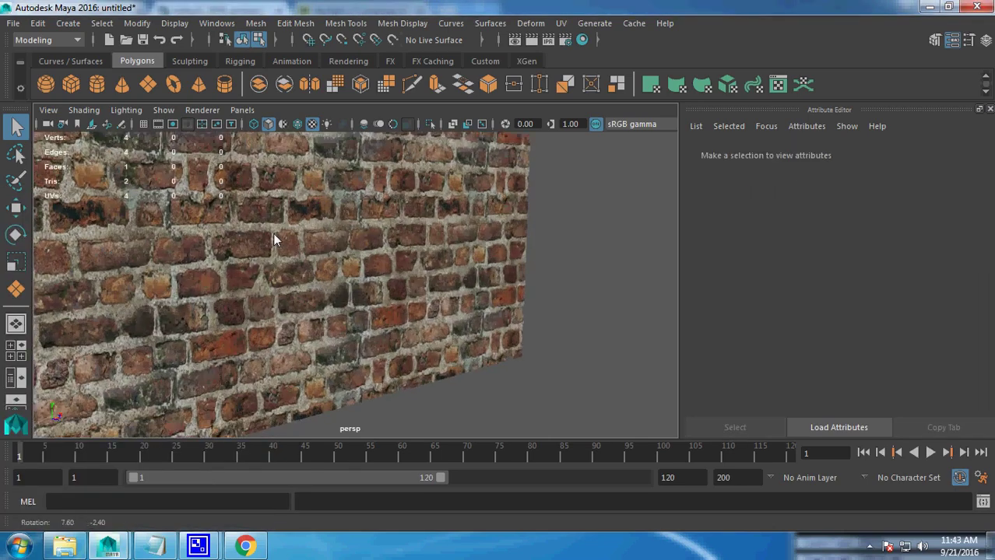
{"action": "scroll", "coordinate": [358, 286], "scroll_direction": "up", "scroll_amount": 3}
{"action": "scroll", "coordinate": [412, 332], "scroll_direction": "up", "scroll_amount": 3}
{"action": "scroll", "coordinate": [413, 331], "scroll_direction": "up", "scroll_amount": 2}
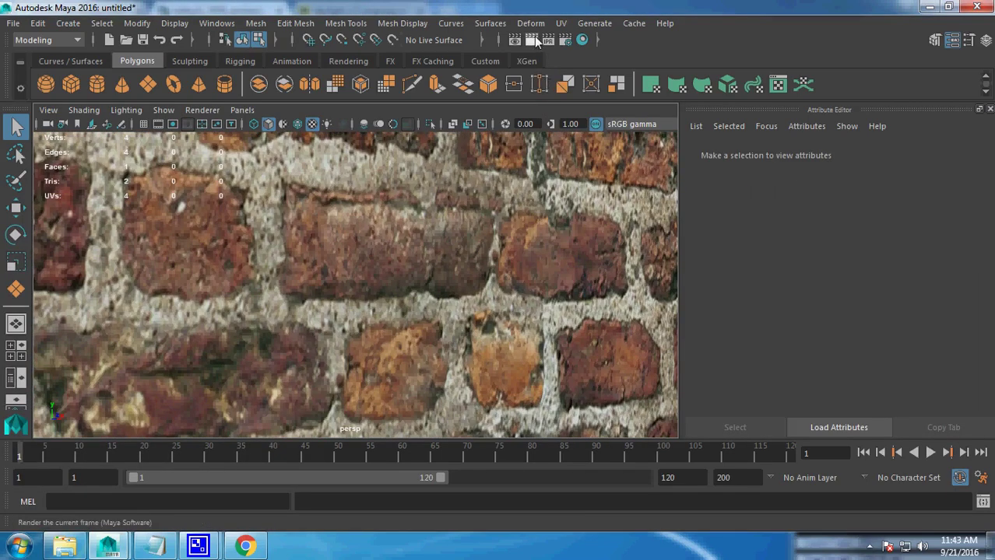
- Render the brick plane, close Render View, and reselect the plane to show lambert2
{"action": "left_click", "coordinate": [518, 39]}
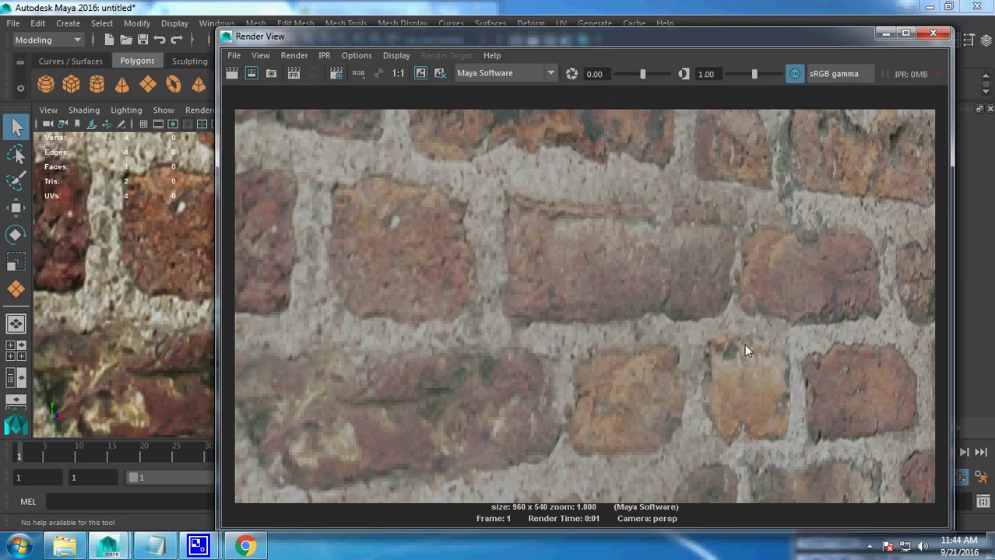
{"action": "left_click", "coordinate": [932, 33]}
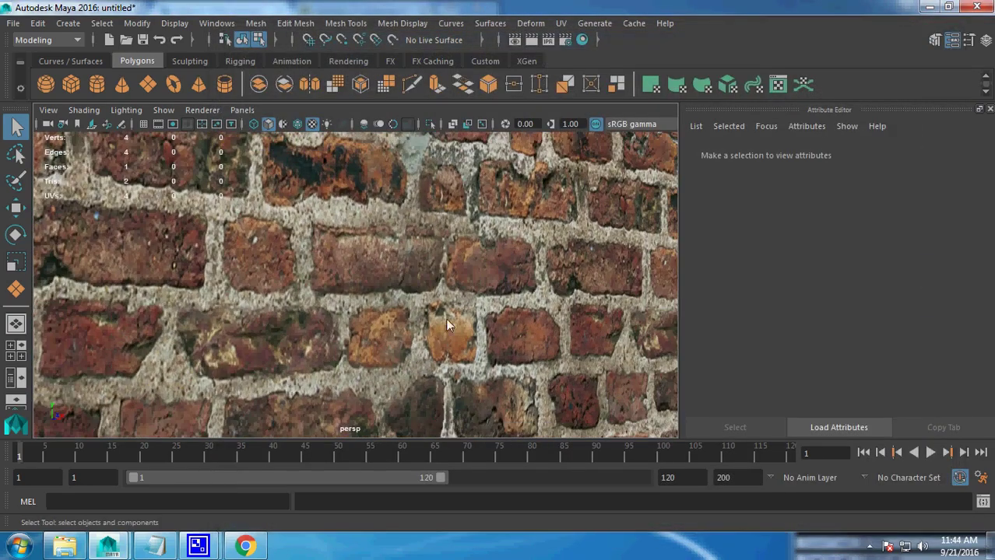
{"action": "scroll", "coordinate": [447, 317], "scroll_direction": "down", "scroll_amount": 3}
{"action": "scroll", "coordinate": [447, 318], "scroll_direction": "down", "scroll_amount": 5}
{"action": "left_click", "coordinate": [416, 320]}
{"action": "scroll", "coordinate": [415, 320], "scroll_direction": "up", "scroll_amount": 5}
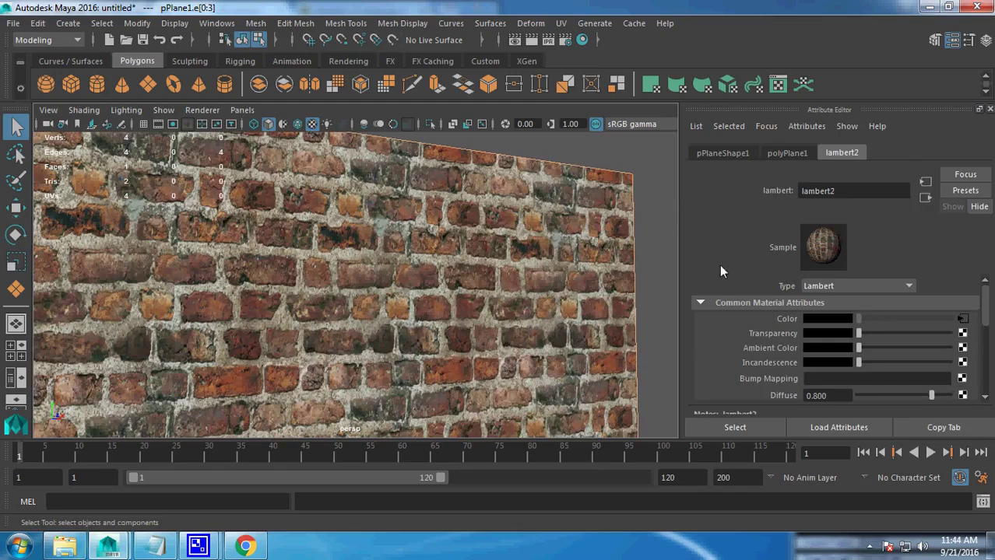
- Connect a File texture to lambert2's Bump Mapping and load BRICK01B.JPG into it
{"action": "right_click_drag", "start_coordinate": [533, 175], "coordinate": [568, 134]}
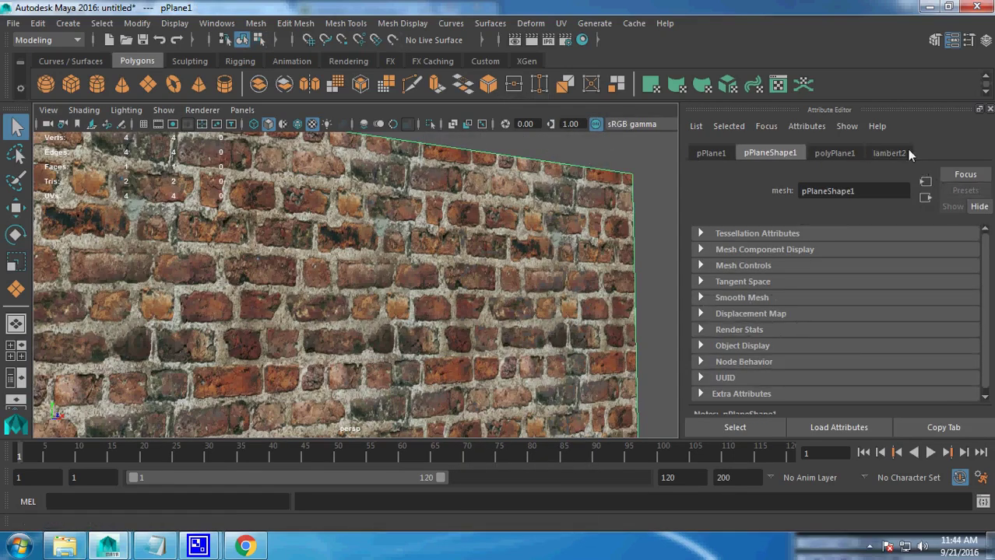
{"action": "left_click", "coordinate": [906, 154]}
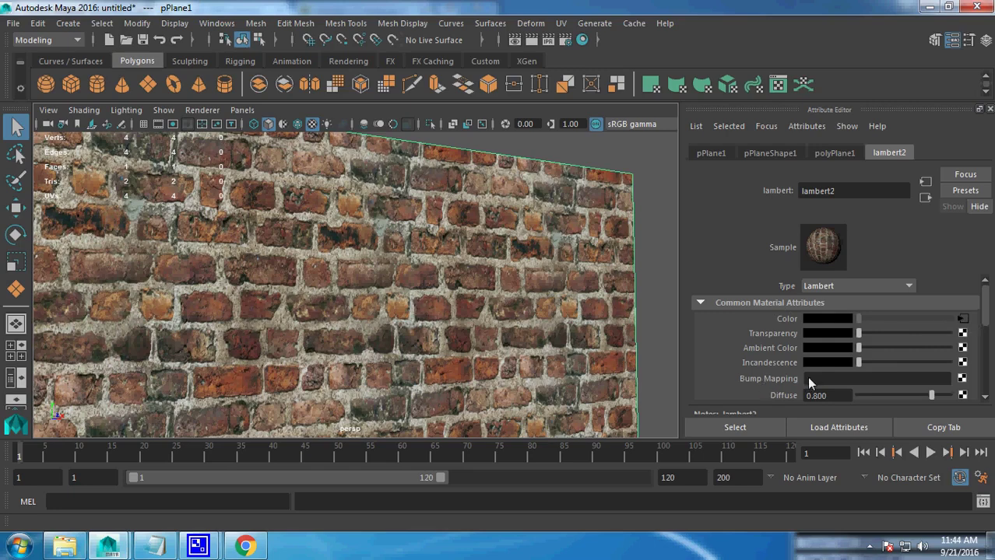
{"action": "left_click", "coordinate": [963, 378]}
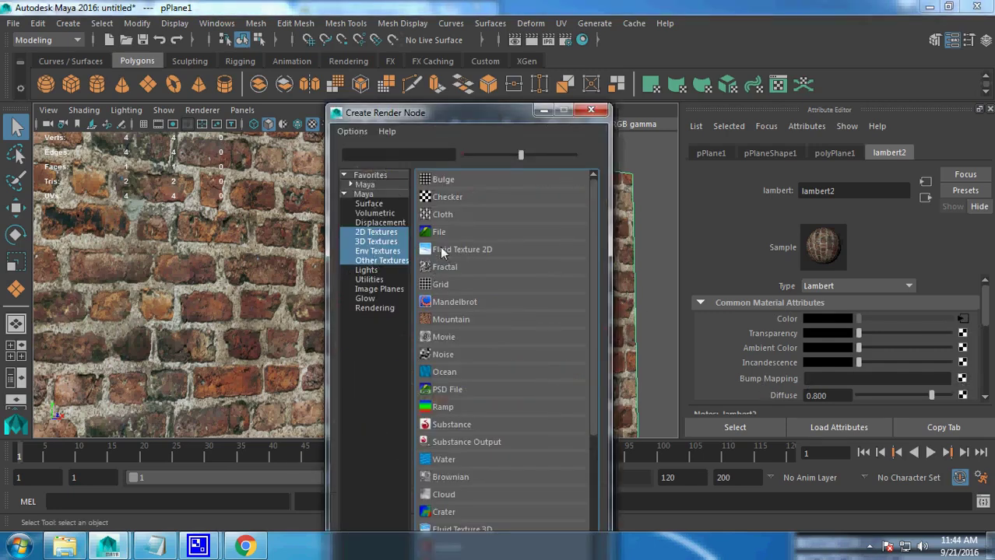
{"action": "left_click", "coordinate": [440, 235]}
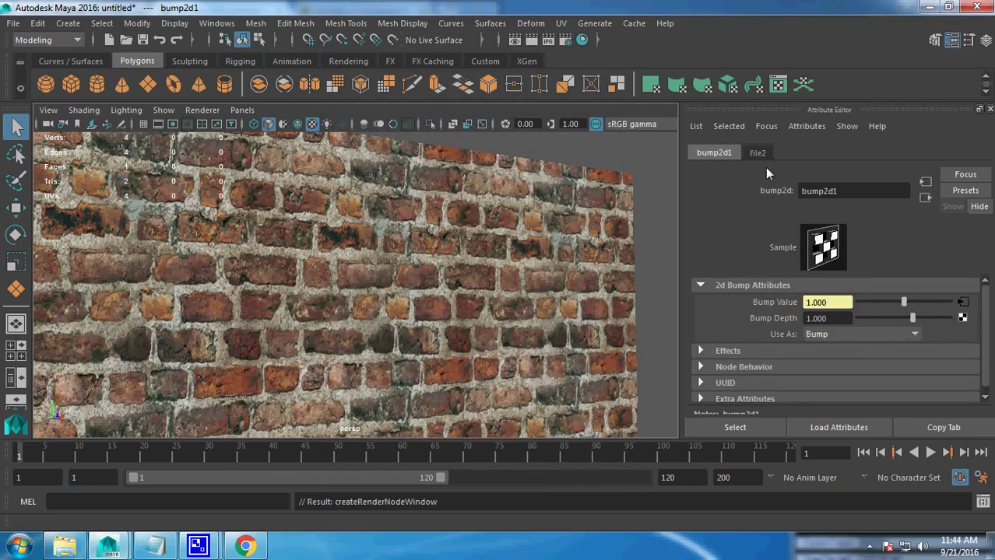
{"action": "left_click", "coordinate": [757, 153]}
{"action": "left_click", "coordinate": [966, 310]}
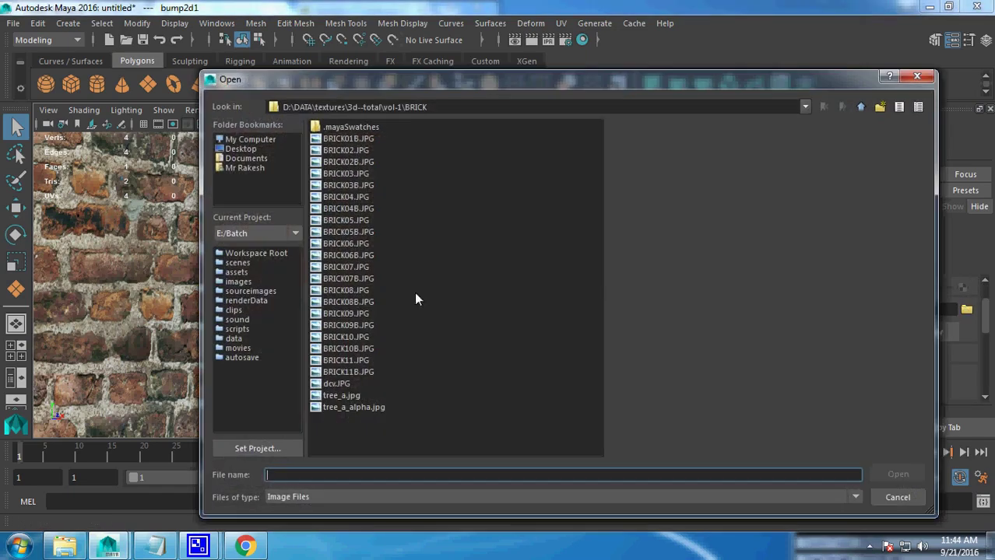
{"action": "left_click", "coordinate": [338, 385]}
{"action": "left_click", "coordinate": [338, 139]}
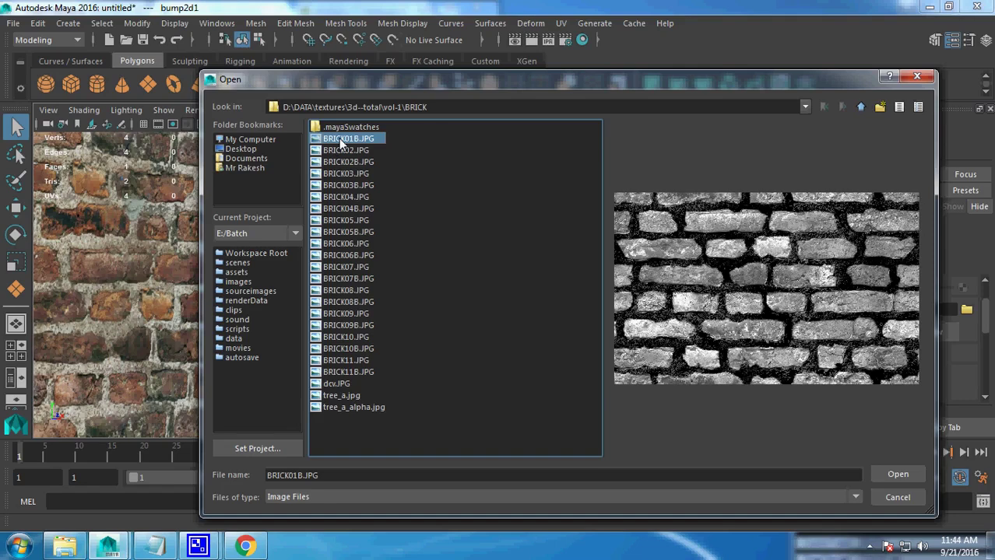
{"action": "double_click", "coordinate": [338, 140]}
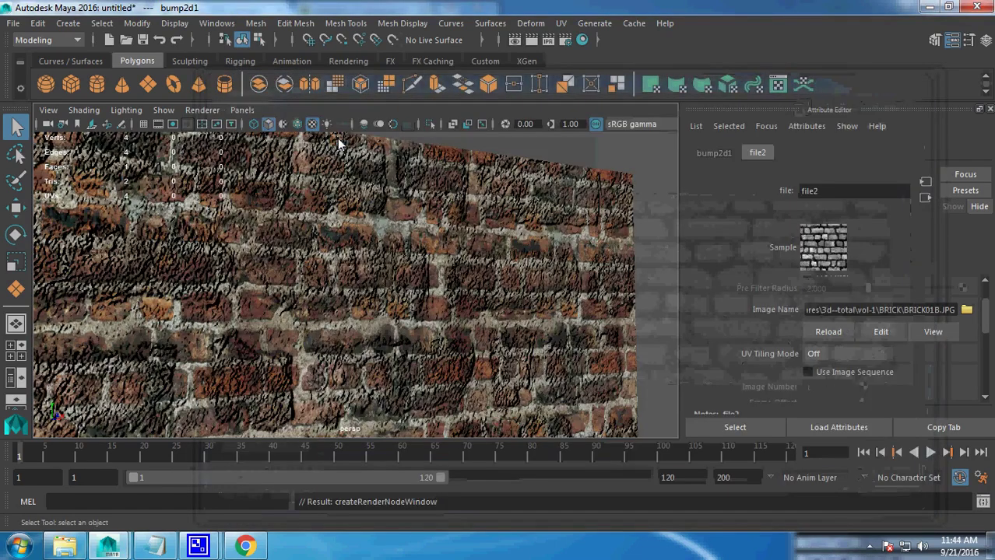
- Set the bump image's place2dTexture2 Repeat UV to 3 and 3
{"action": "right_click_drag", "start_coordinate": [403, 332], "coordinate": [343, 275], "text": "alt"}
{"action": "left_click_drag", "start_coordinate": [344, 274], "coordinate": [300, 278], "text": "alt"}
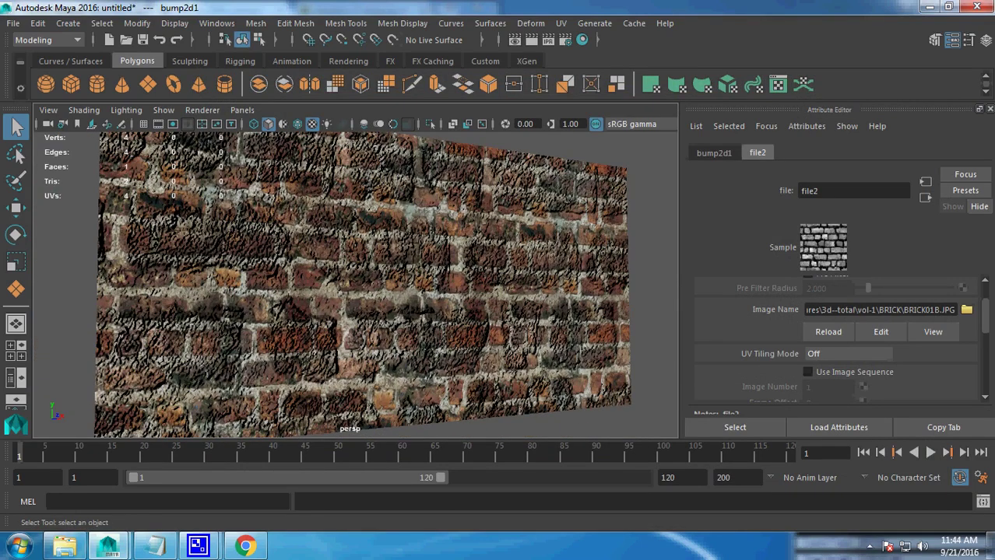
{"action": "left_click", "coordinate": [730, 159]}
{"action": "left_click", "coordinate": [769, 158]}
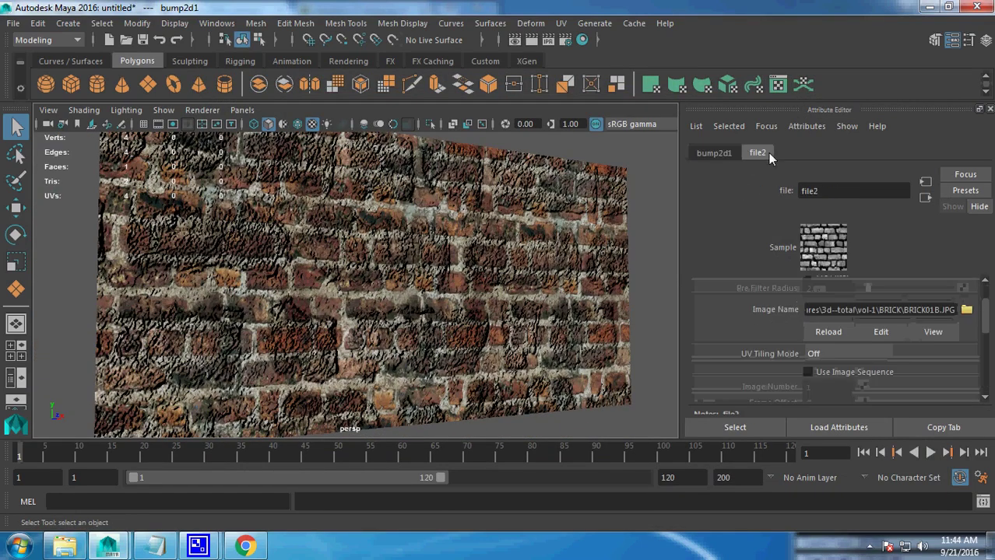
{"action": "left_click", "coordinate": [924, 197]}
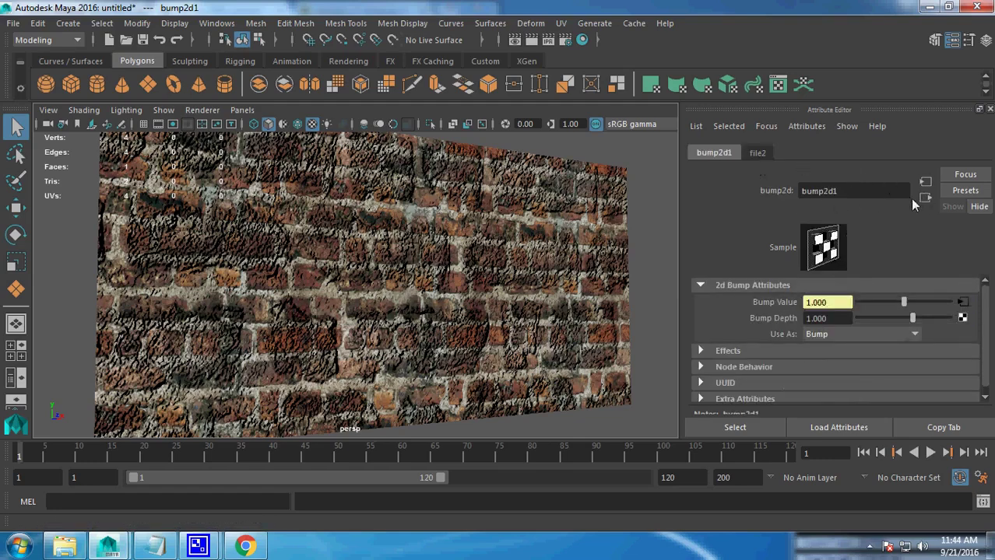
{"action": "left_click", "coordinate": [925, 197]}
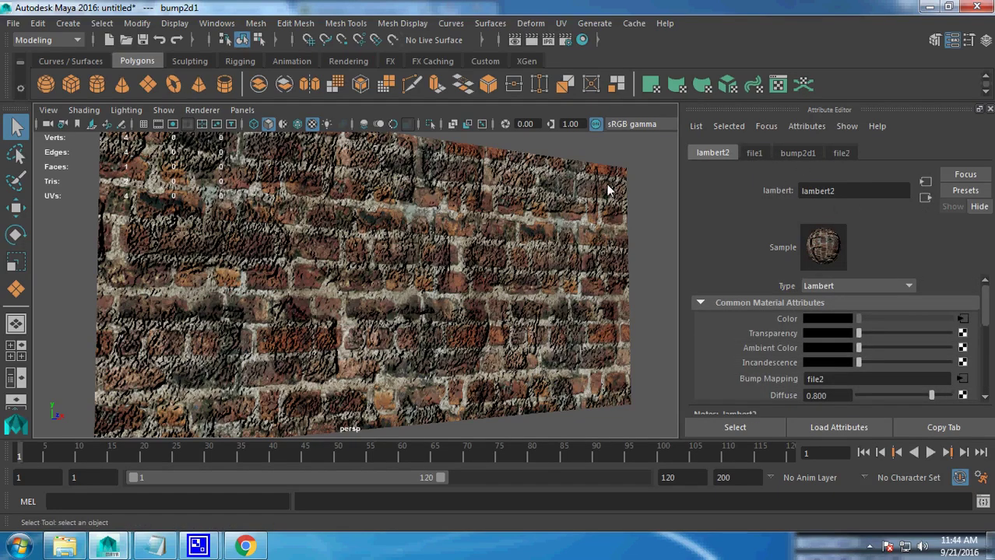
{"action": "left_click", "coordinate": [850, 155]}
{"action": "left_click", "coordinate": [496, 274]}
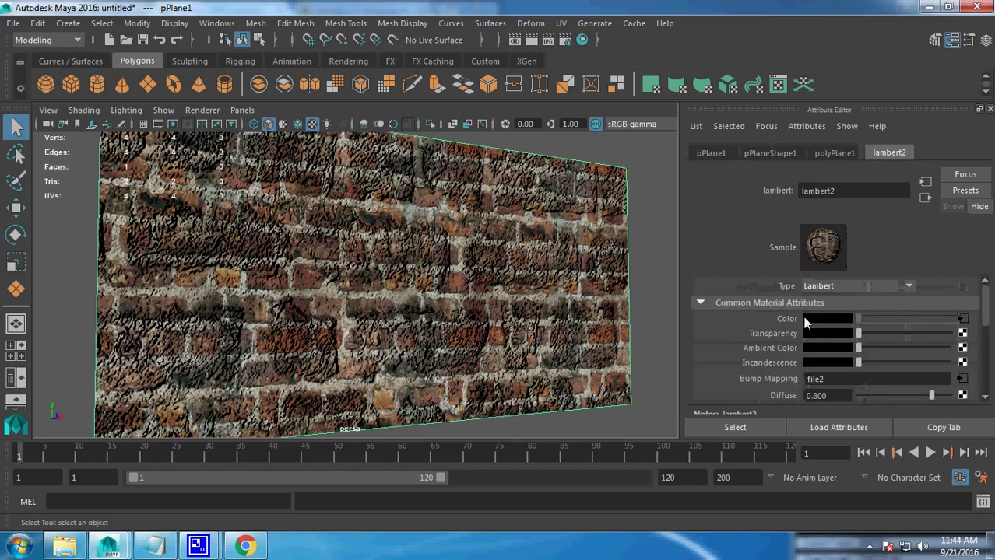
{"action": "left_click", "coordinate": [965, 381]}
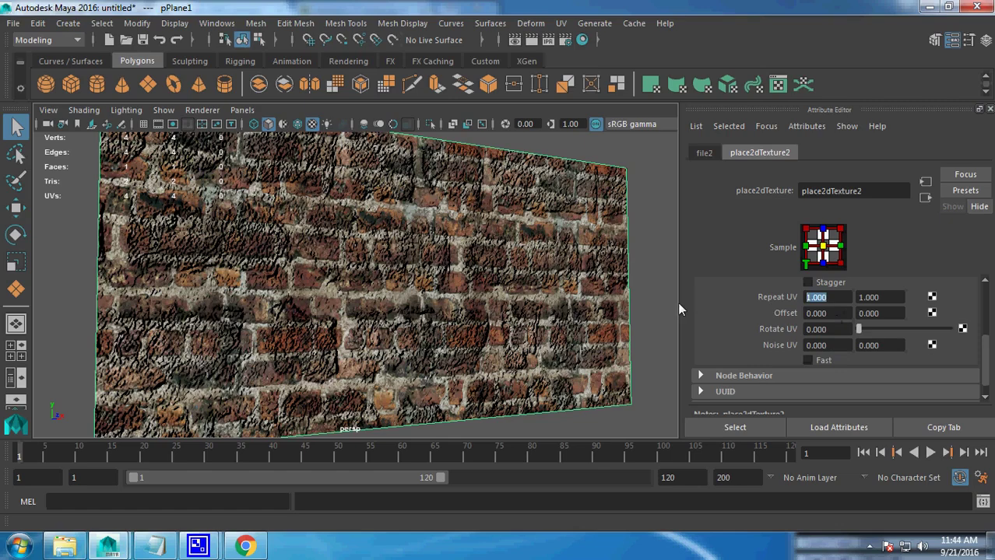
{"action": "type", "text": "3"}
{"action": "double_click", "coordinate": [856, 297]}
{"action": "type", "text": "3.000"}
{"action": "mouse_move", "coordinate": [374, 304]}
{"action": "left_mouse_down", "text": "alt"}
{"action": "mouse_move", "coordinate": [428, 323]}
{"action": "mouse_move", "coordinate": [484, 366]}
{"action": "mouse_move", "coordinate": [466, 296]}
{"action": "mouse_move", "coordinate": [444, 356]}
{"action": "mouse_move", "coordinate": [413, 358]}
{"action": "left_mouse_up", "text": "alt"}
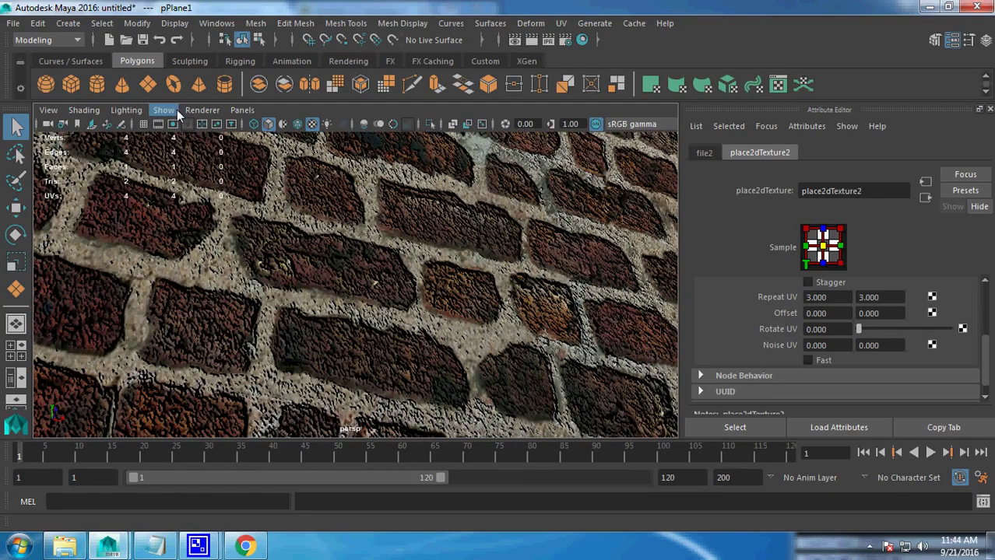
- Switch the viewport renderer to a legacy mode and back to Viewport 2.0
{"action": "left_click", "coordinate": [201, 111]}
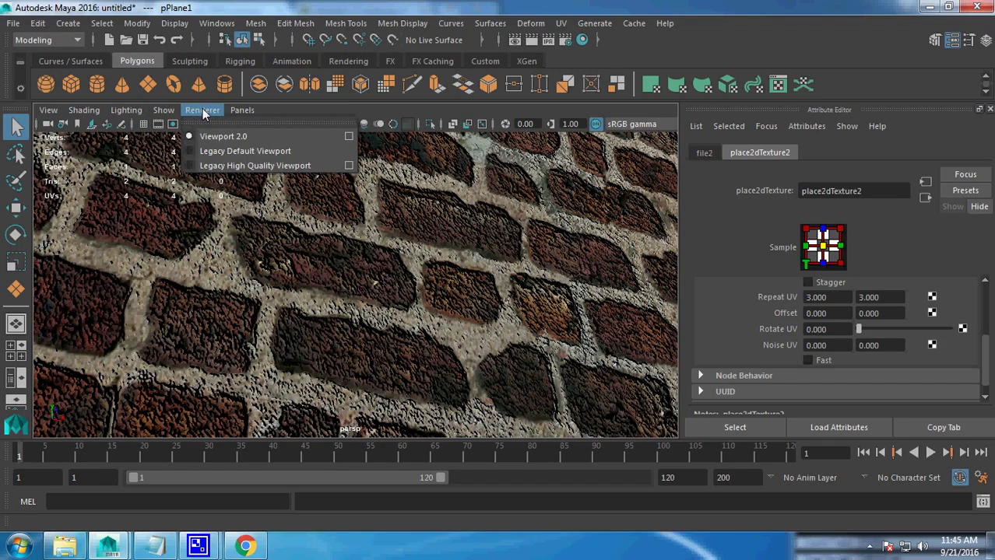
{"action": "left_click", "coordinate": [218, 152]}
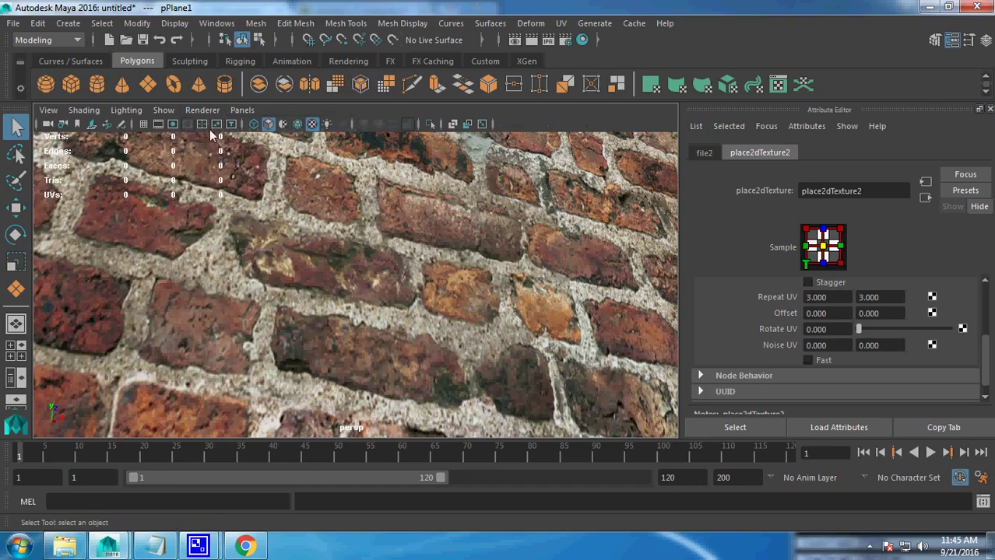
{"action": "left_click", "coordinate": [204, 111]}
{"action": "left_click", "coordinate": [222, 133]}
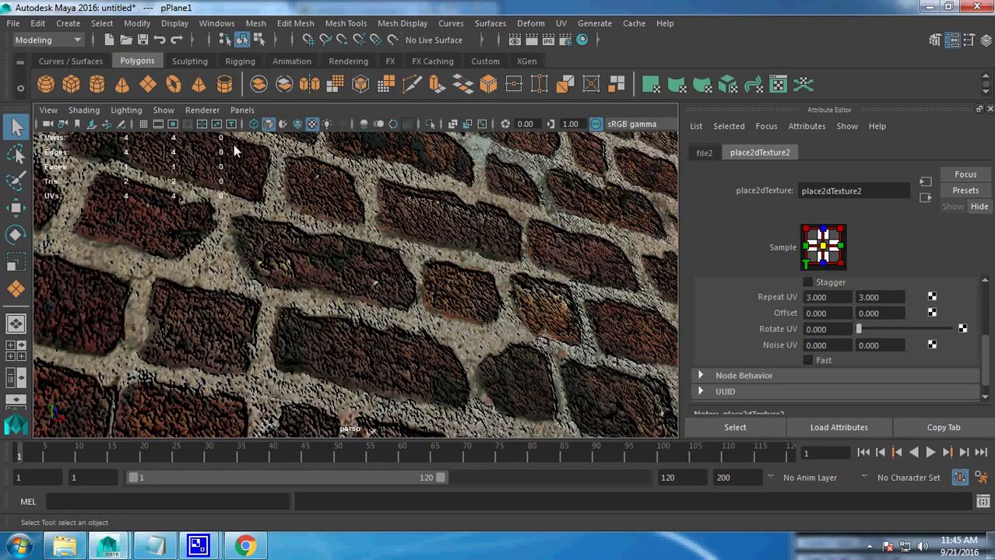
{"action": "left_click_drag", "start_coordinate": [358, 282], "coordinate": [369, 250], "text": "alt"}
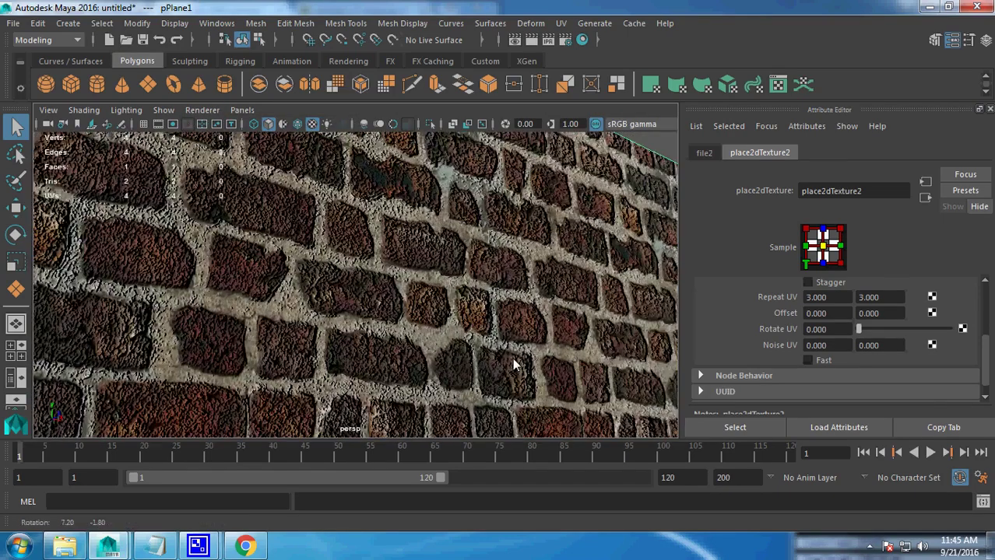
- Set bump2d1's Bump Depth to 0.2 and render the brick wall
{"action": "left_click", "coordinate": [369, 250]}
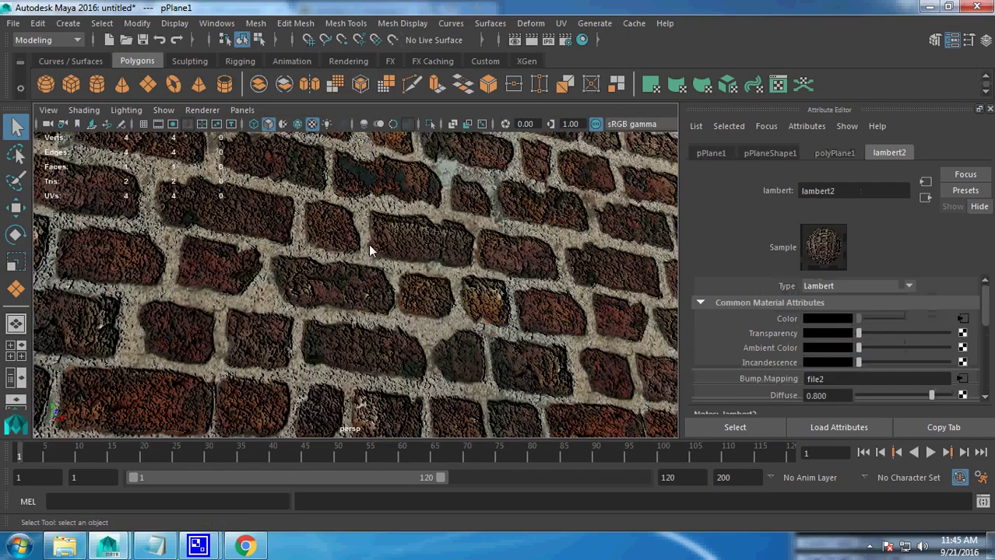
{"action": "left_click", "coordinate": [962, 378]}
{"action": "left_click", "coordinate": [928, 200]}
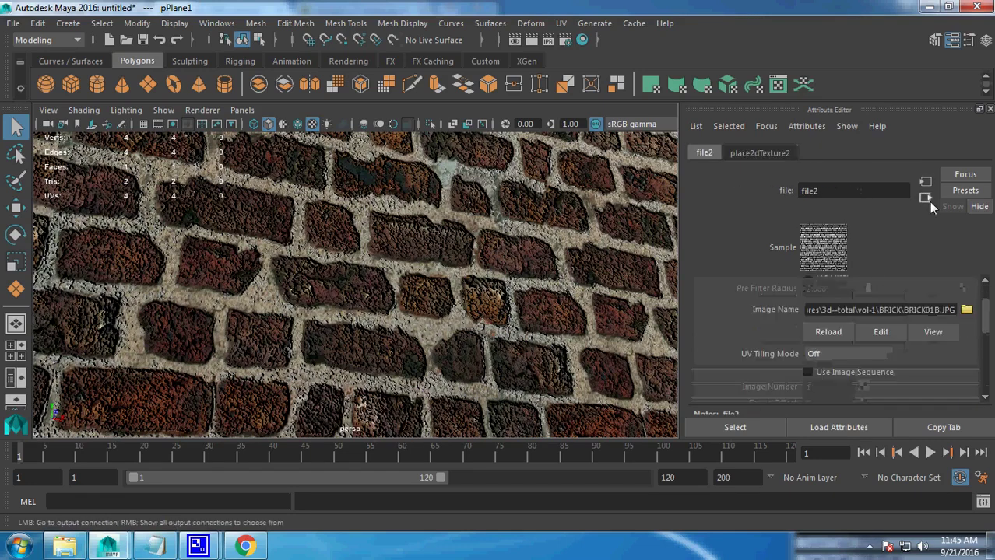
{"action": "left_click", "coordinate": [928, 202]}
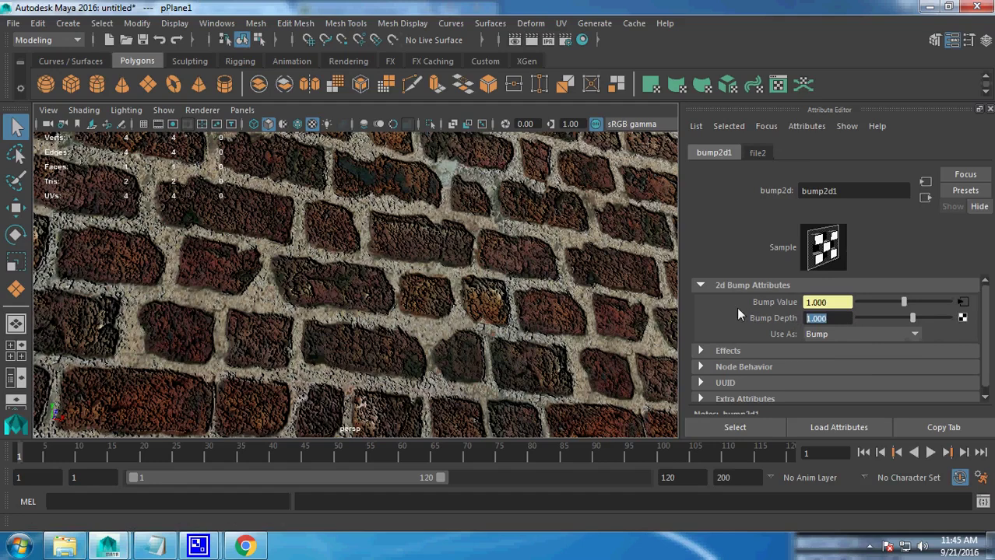
{"action": "type", "text": "0.2"}
{"action": "key", "text": "Return"}
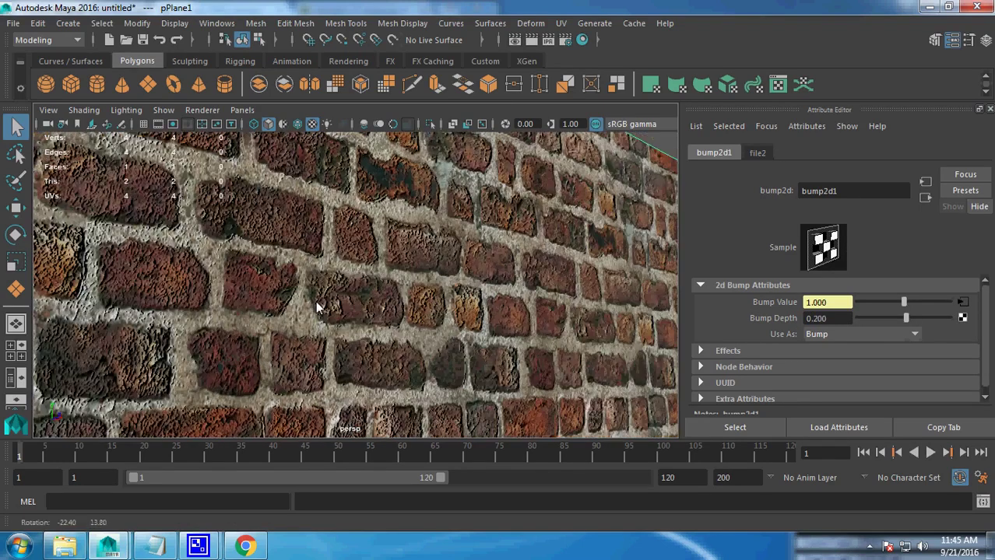
{"action": "left_click_drag", "start_coordinate": [322, 288], "coordinate": [369, 218], "text": "alt"}
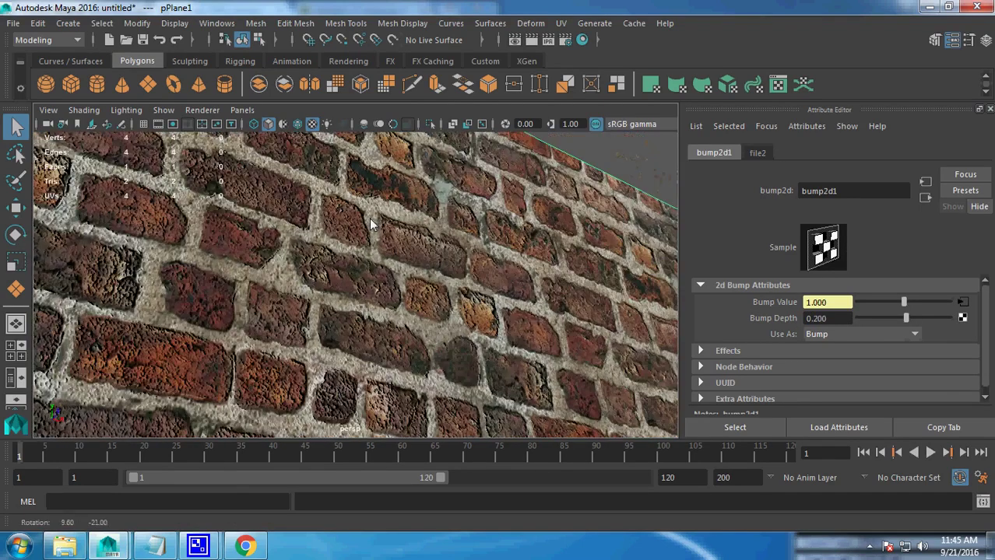
{"action": "left_click", "coordinate": [532, 39]}
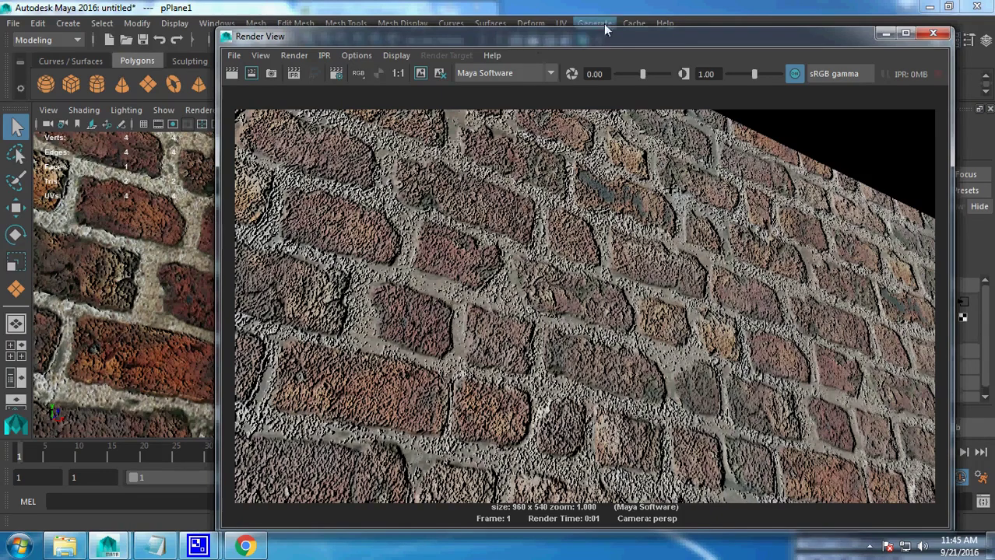
- Disable Render View colour management so the brick wall render displays darker
{"action": "left_click", "coordinate": [829, 74]}
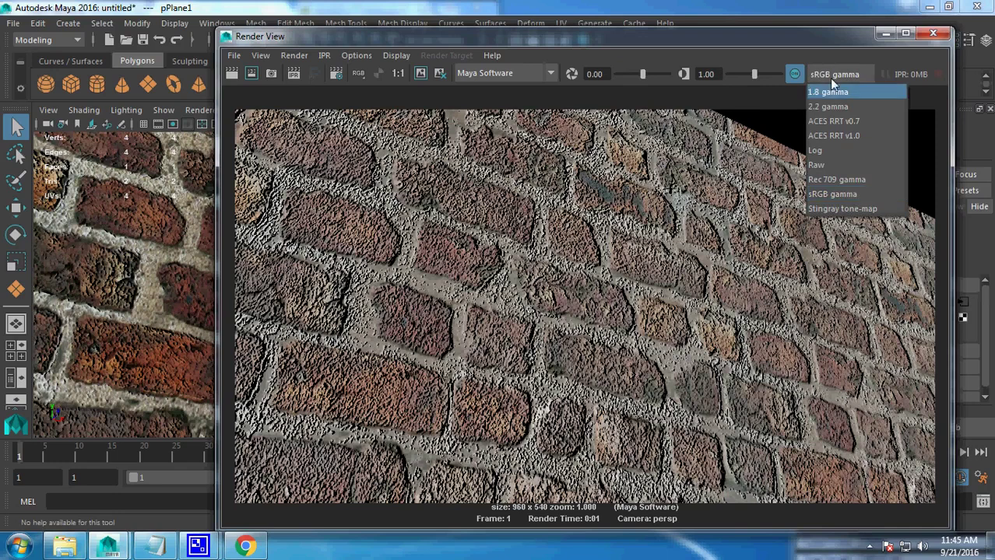
{"action": "left_click", "coordinate": [794, 72]}
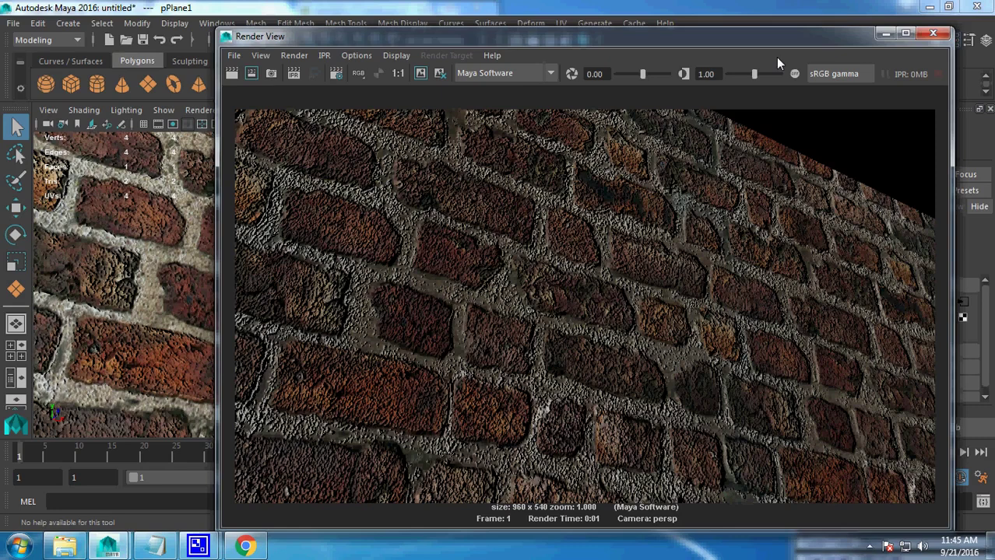
{"action": "left_click", "coordinate": [869, 547]}
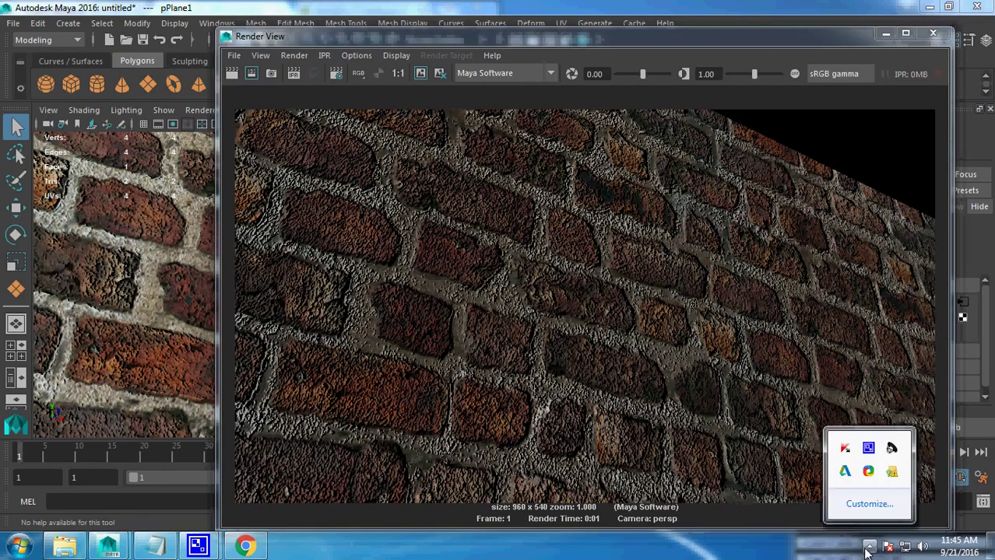
{"action": "left_click", "coordinate": [868, 448]}
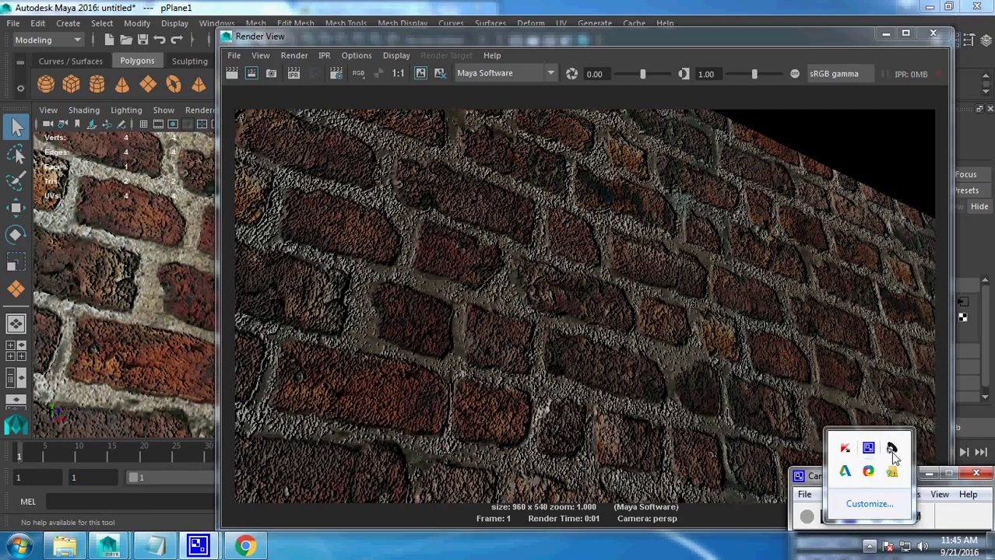